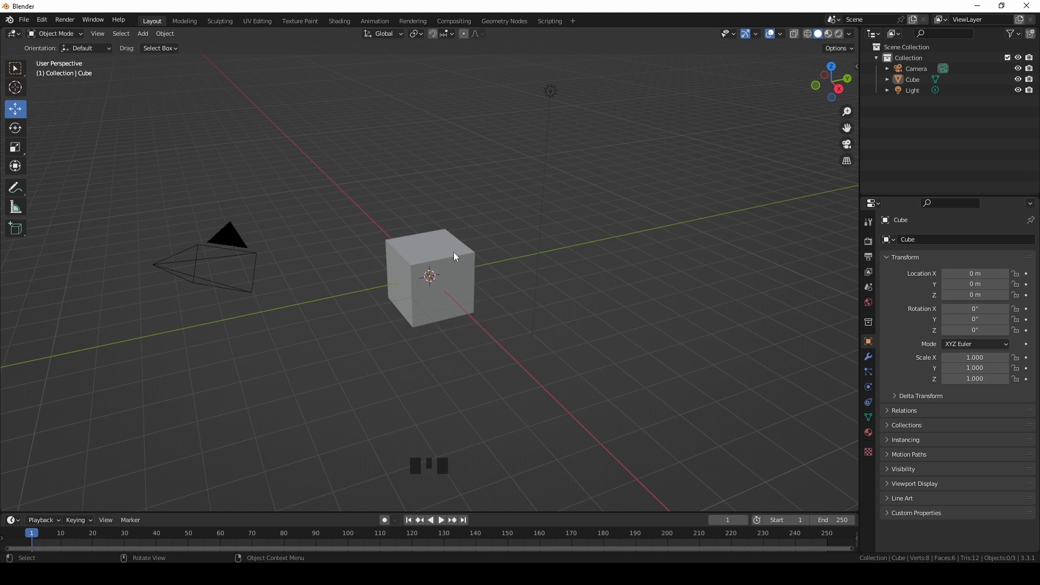
# Step: Move the cube along the Y axis to about 4.22 m, then deselect it
pyautogui.click(440, 288)
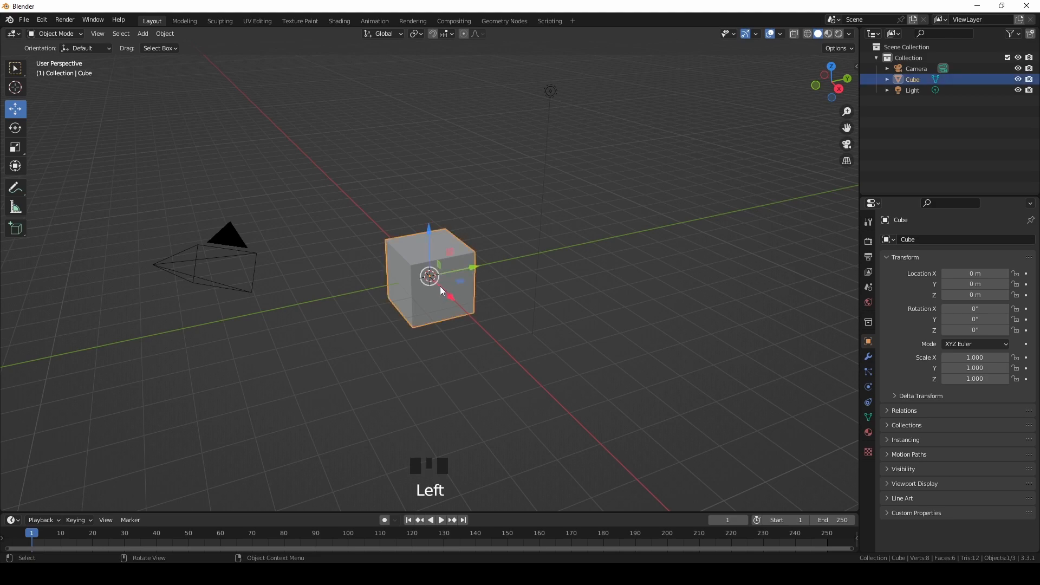
pyautogui.click(21, 111)
pyautogui.moveTo(471, 270); pyautogui.dragTo(543, 259)
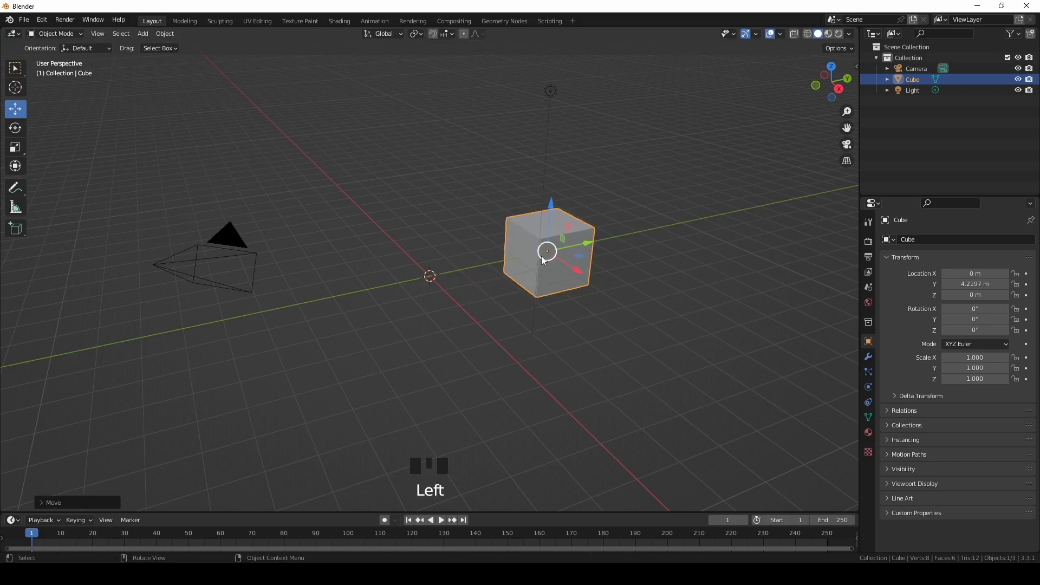
pyautogui.click(421, 264)
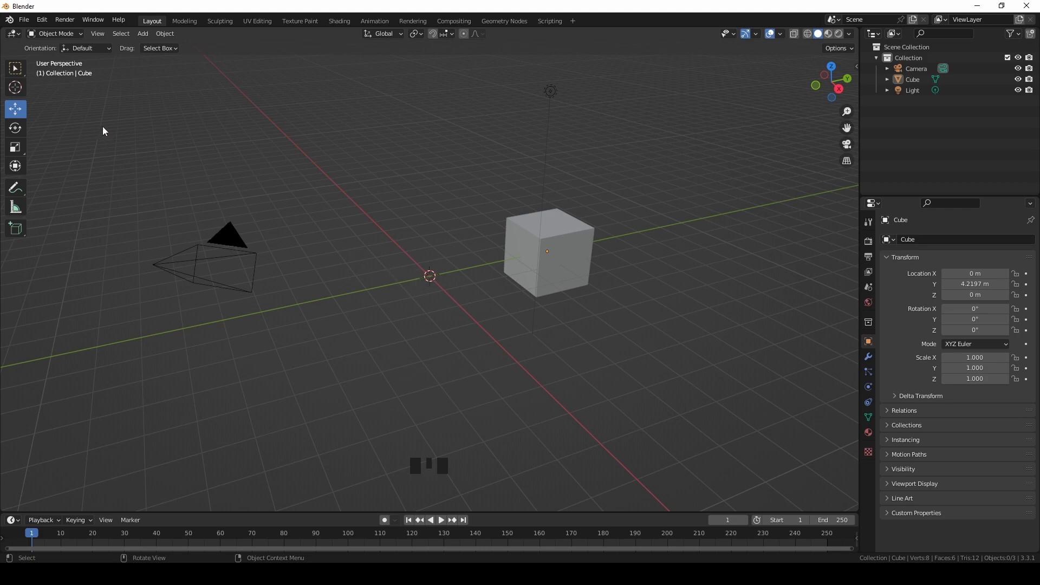
# Step: Place the 3D cursor freehand at several spots in the scene, ending at about X -1.67 m, Y 2.08 m, Z 3.37 m
pyautogui.click(15, 90)
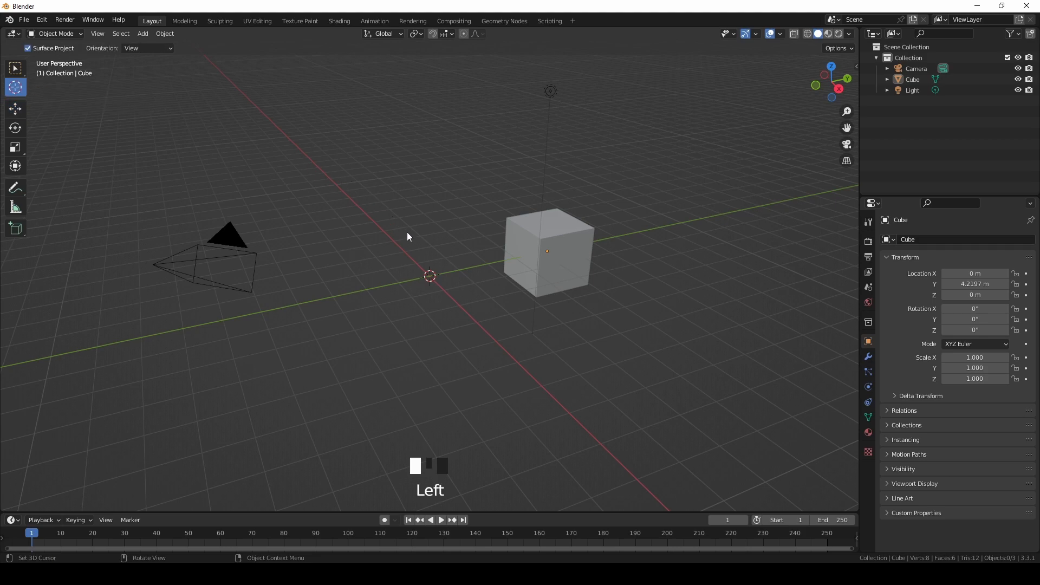
pyautogui.moveTo(388, 179); pyautogui.dragTo(327, 303)
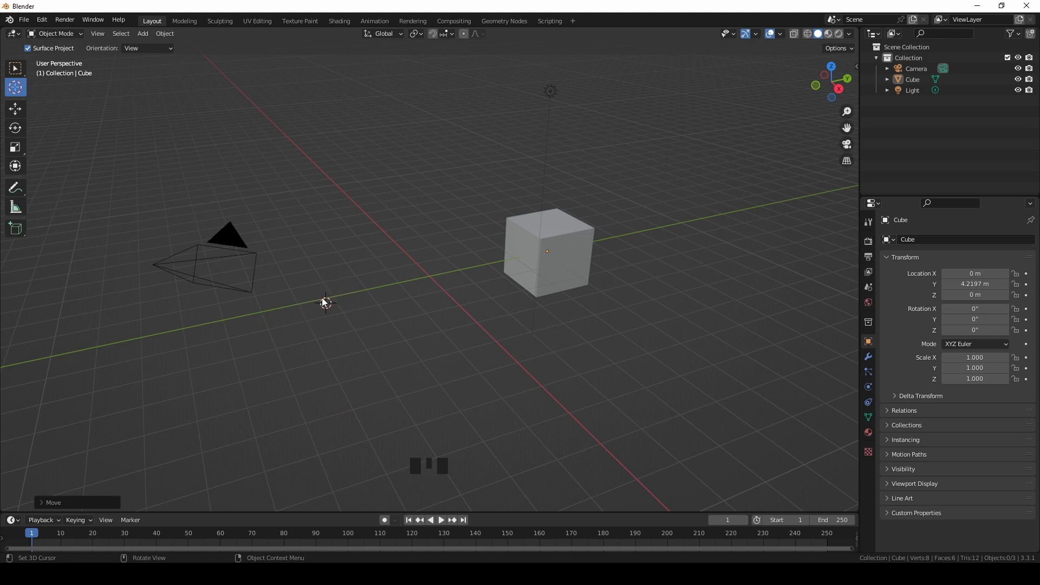
pyautogui.click(307, 264)
pyautogui.keyDown('shift'); pyautogui.moveTo(404, 297); pyautogui.dragTo(440, 316, button='right'); pyautogui.keyUp('shift')
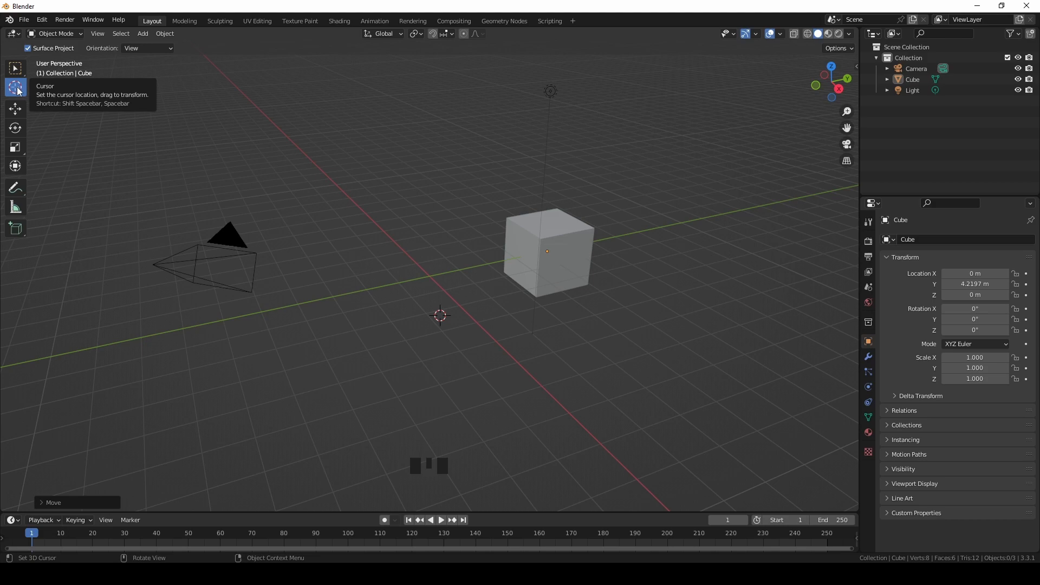
pyautogui.click(472, 299)
pyautogui.click(591, 232)
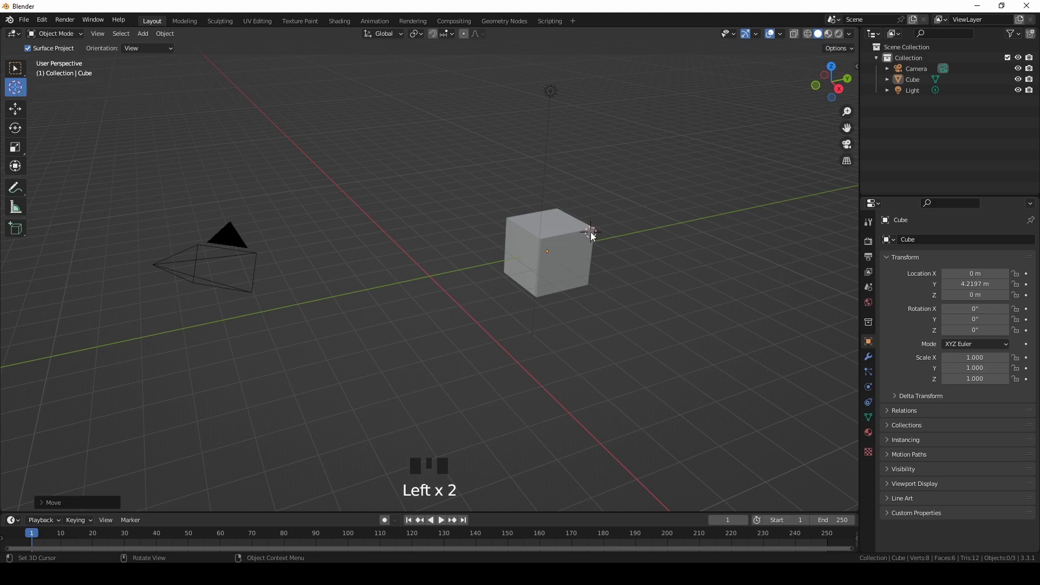
pyautogui.click(418, 182)
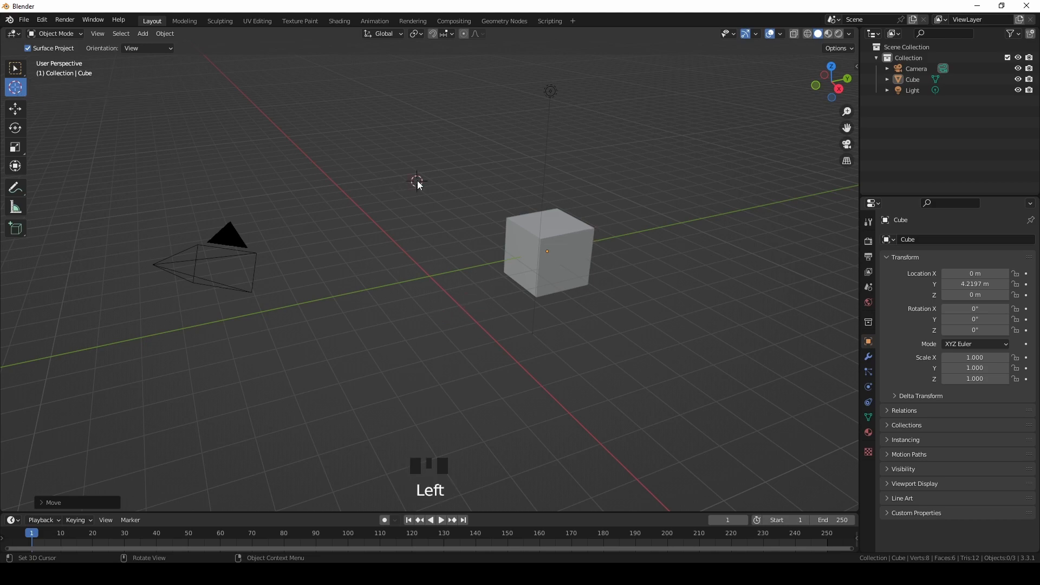
pyautogui.click(467, 145)
# Step: Show the 3D cursor's location and rotation values beside the viewport
pyautogui.press('n')
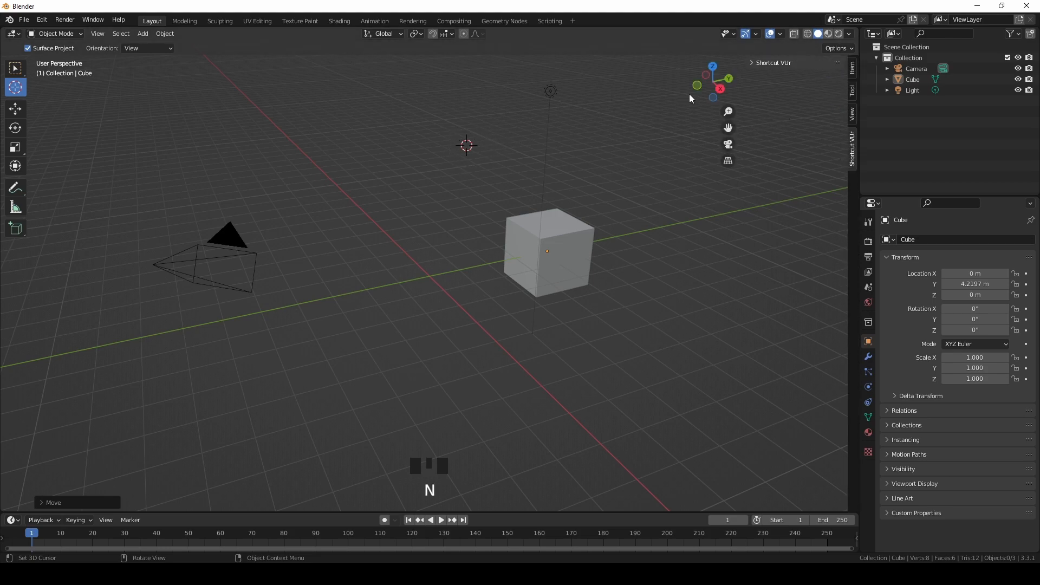
pyautogui.press('n')
pyautogui.click(856, 64)
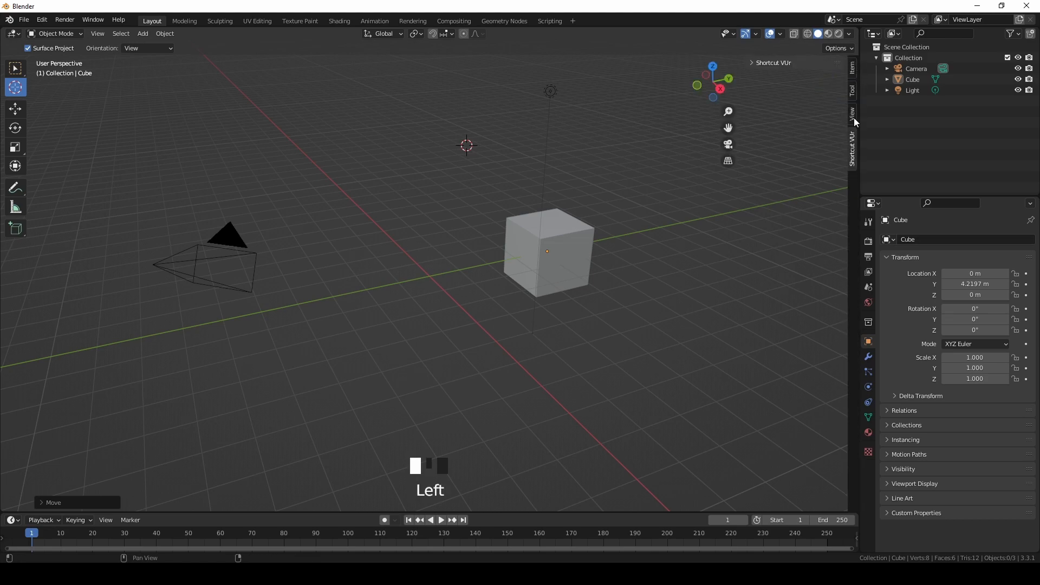
pyautogui.click(854, 119)
pyautogui.click(757, 64)
pyautogui.click(764, 78)
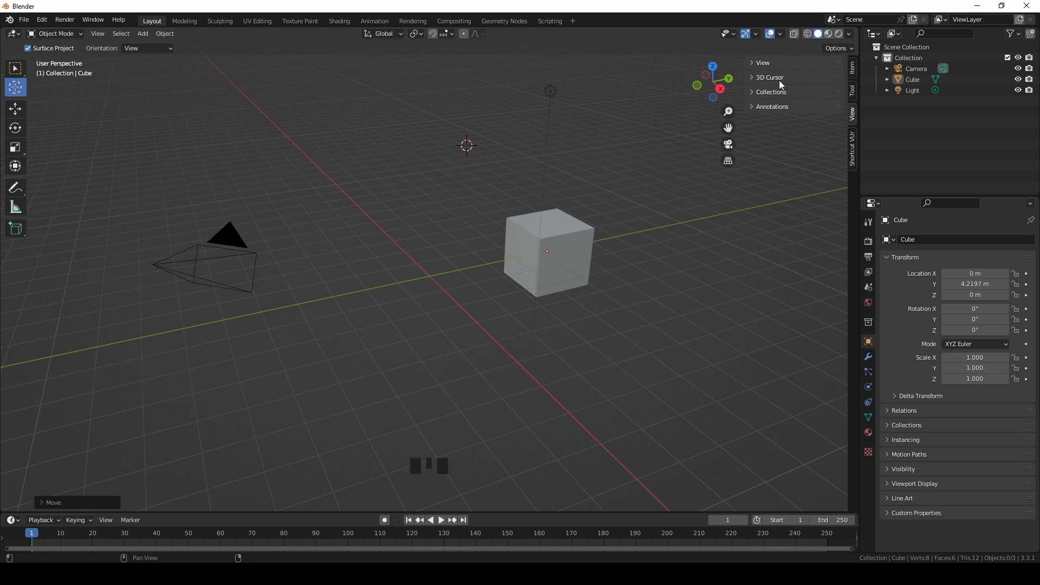
pyautogui.click(768, 80)
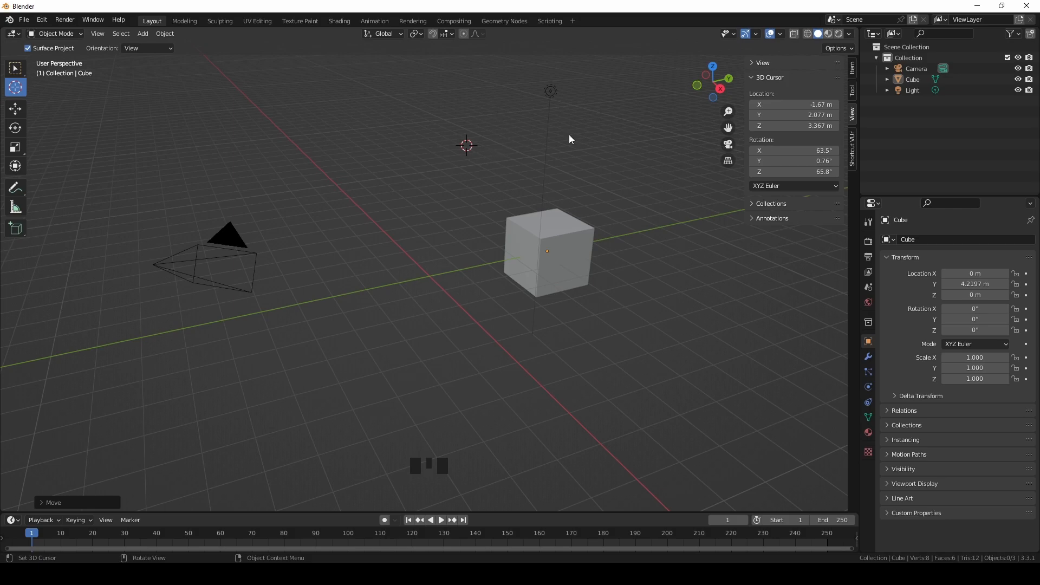
# Step: Set the 3D cursor's X, Y and Z location to 0 m
pyautogui.click(801, 104)
pyautogui.write('0')
pyautogui.press('Return')
pyautogui.click(807, 114)
pyautogui.write('0')
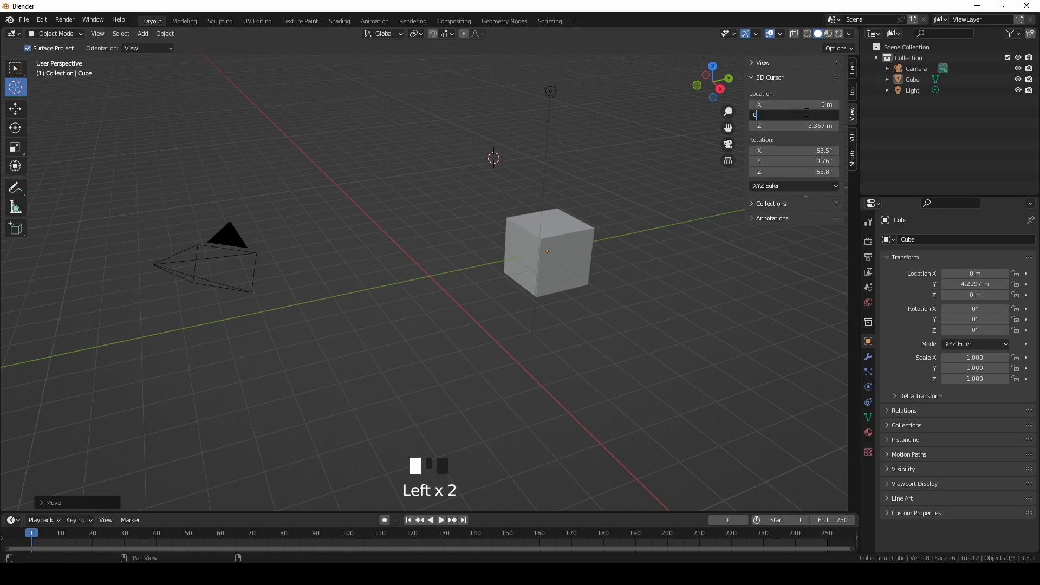
pyautogui.click(810, 126)
pyautogui.write('0')
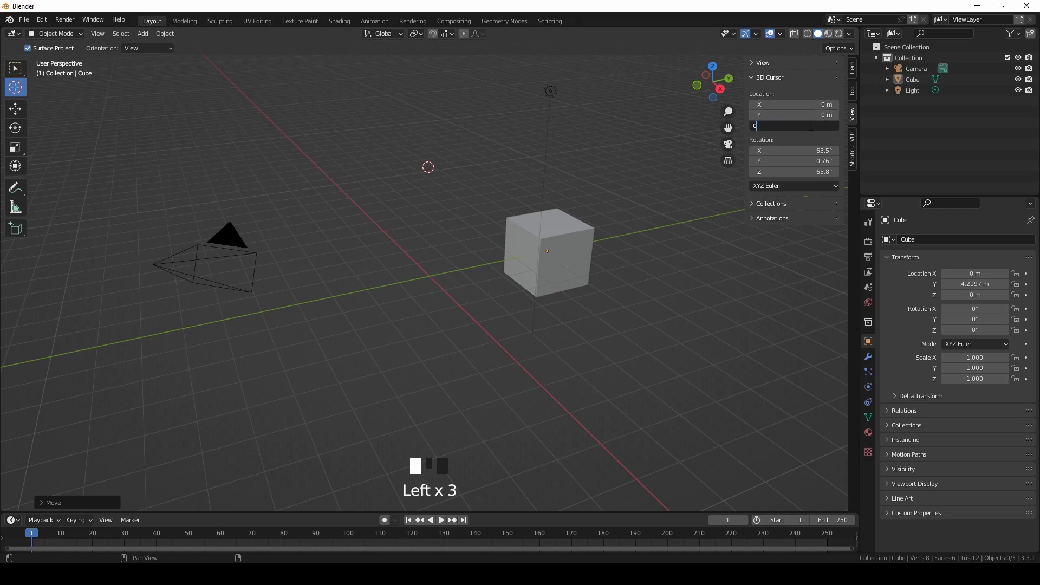
pyautogui.press('Return')
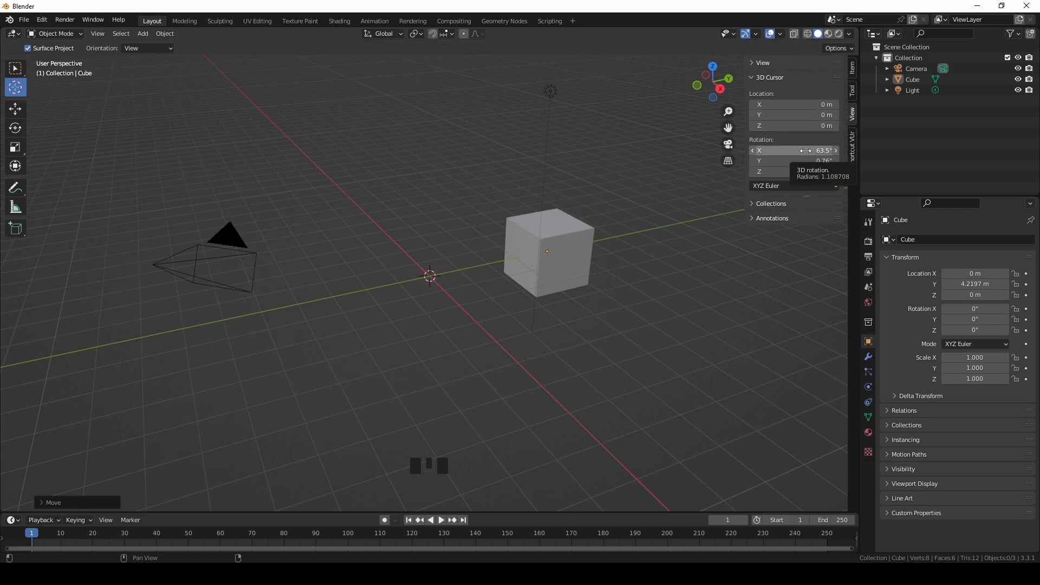
# Step: Set the 3D cursor's X, Y and Z rotation to 0° all at once
pyautogui.click(821, 151)
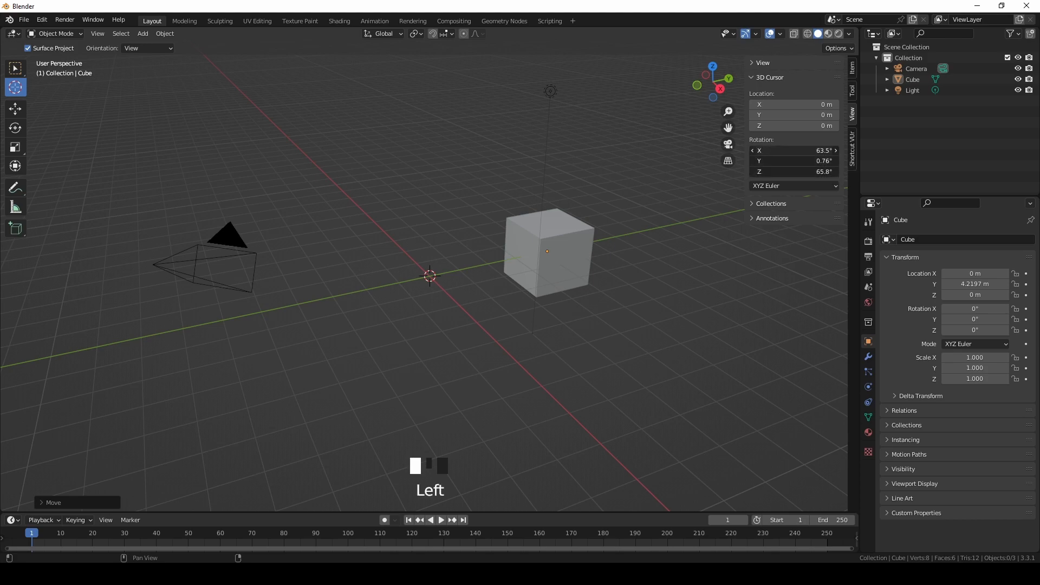
pyautogui.moveTo(809, 153); pyautogui.dragTo(809, 172)
pyautogui.write('0')
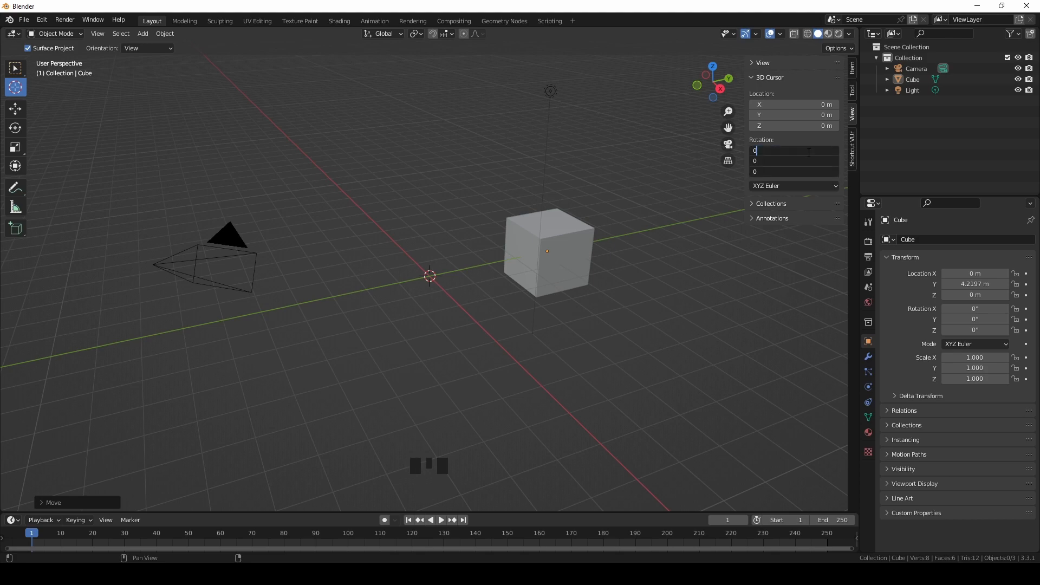
pyautogui.press('Return')
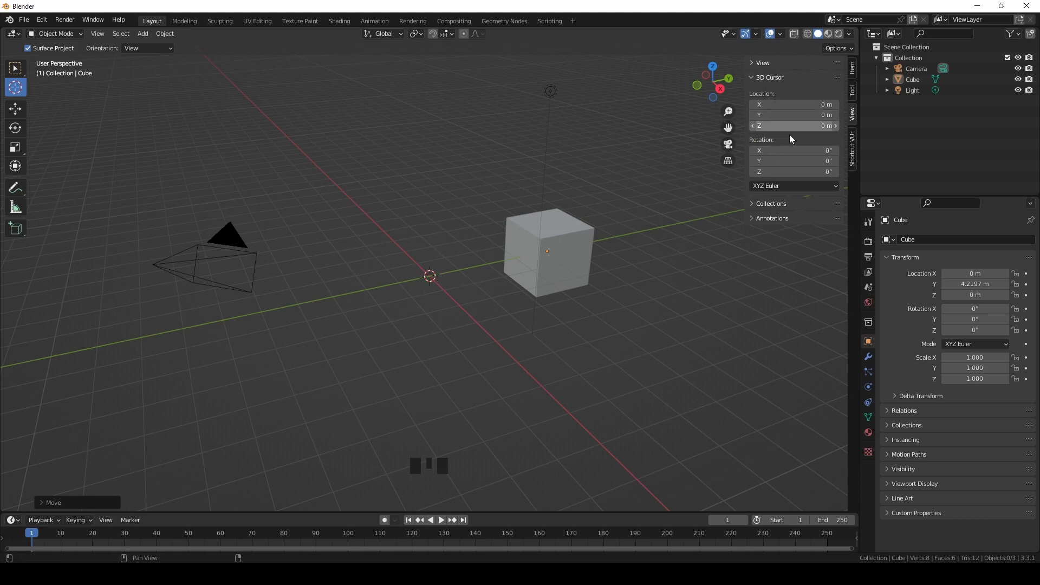
# Step: Place the 3D cursor freehand at several empty spots, ending above the camera at about X -4.71 m, Y -5.23 m, Z 4.40 m
pyautogui.click(502, 166)
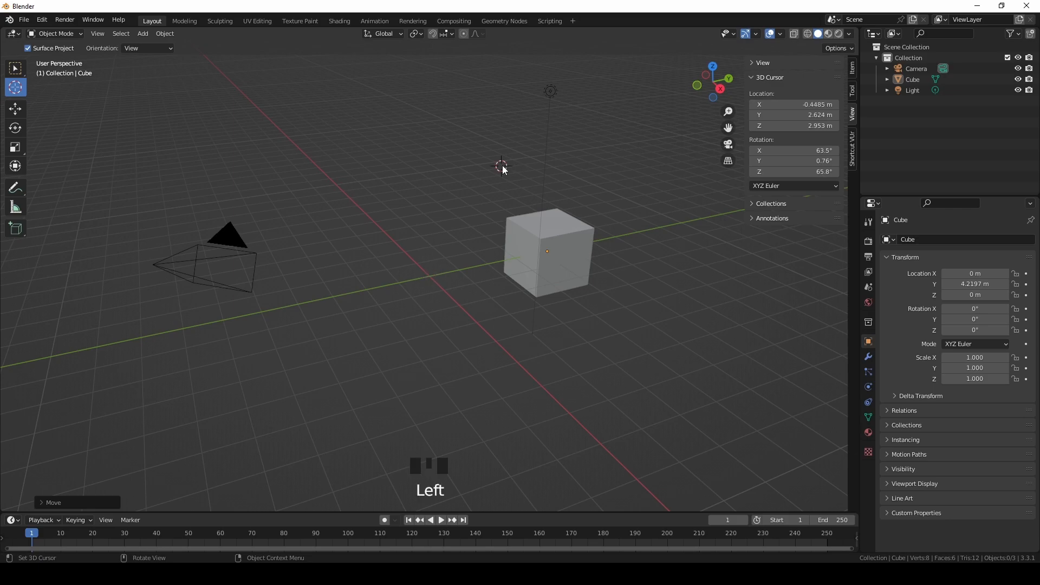
pyautogui.click(401, 116)
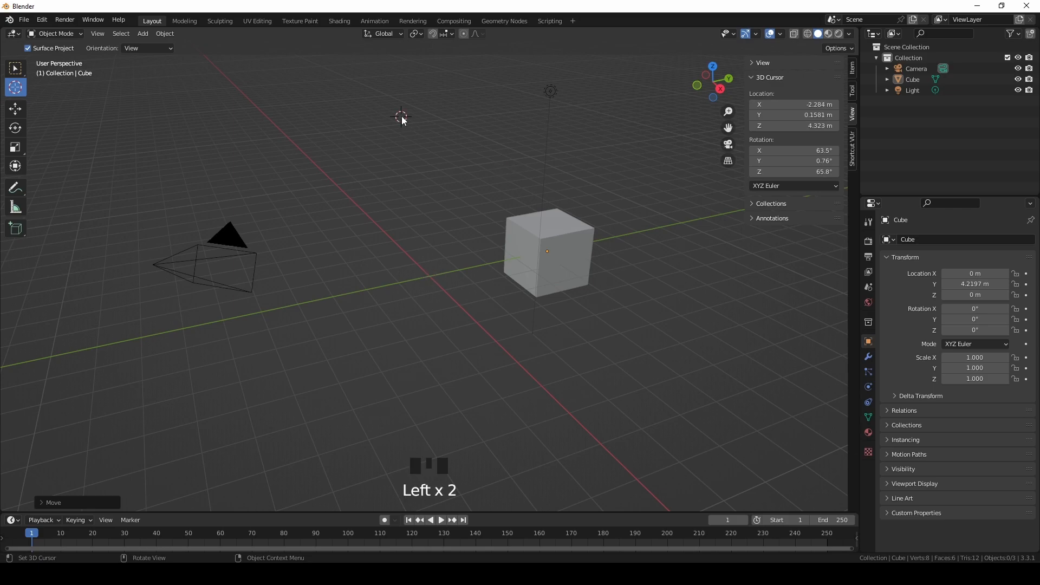
pyautogui.click(352, 115)
pyautogui.click(205, 117)
pyautogui.hotkey('shift', 's')
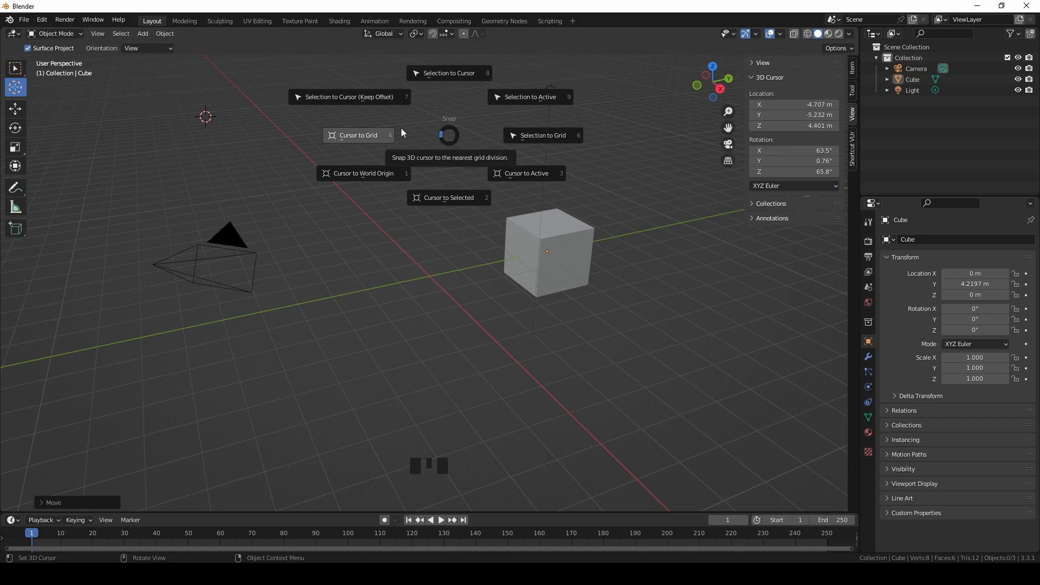
pyautogui.press('Escape')
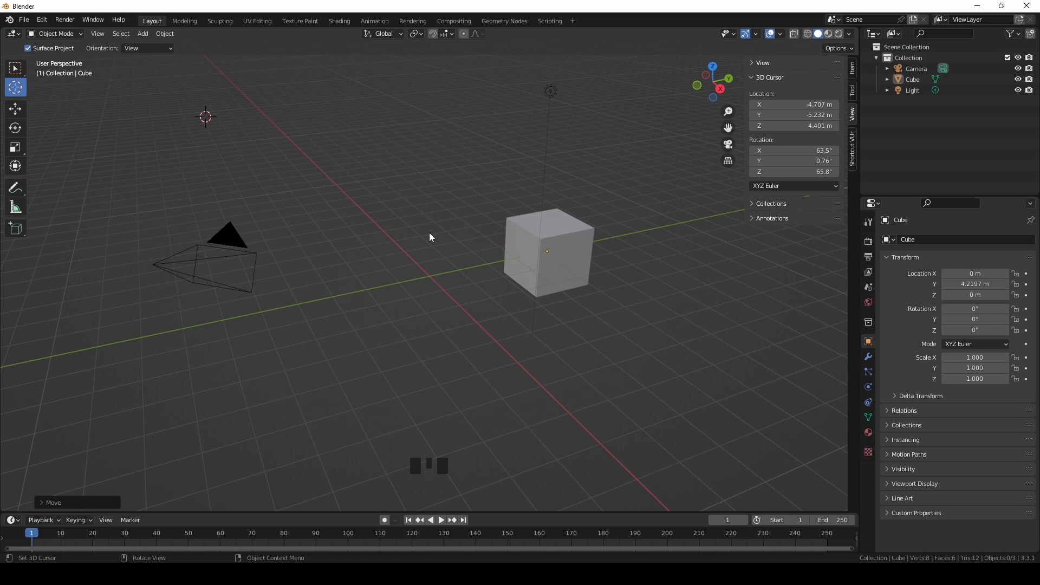
pyautogui.hotkey('shift', 's')
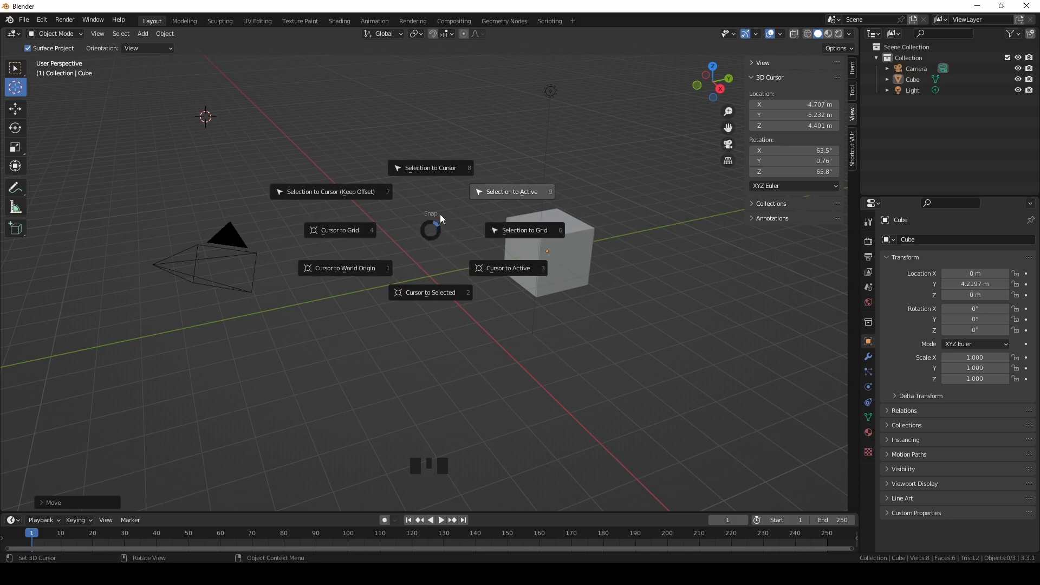
pyautogui.press('Escape')
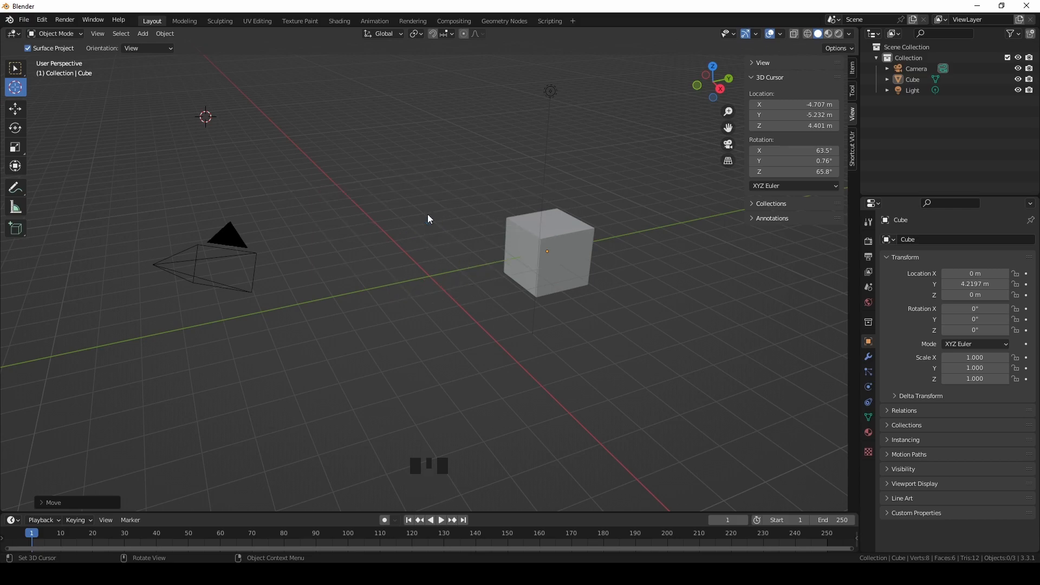
# Step: Snap the 3D cursor to the world origin
pyautogui.hotkey('shift', 's')
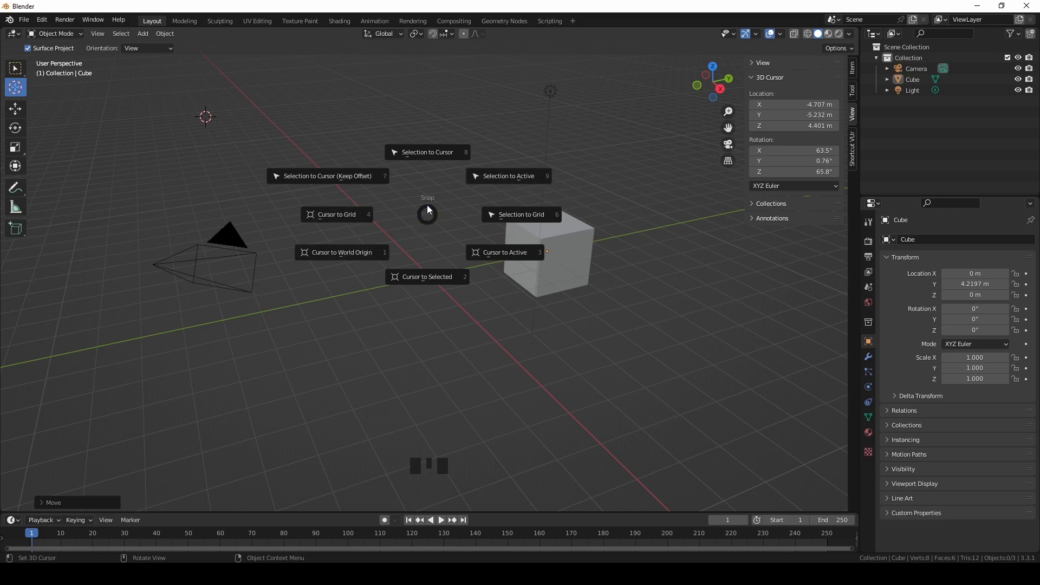
pyautogui.click(351, 264)
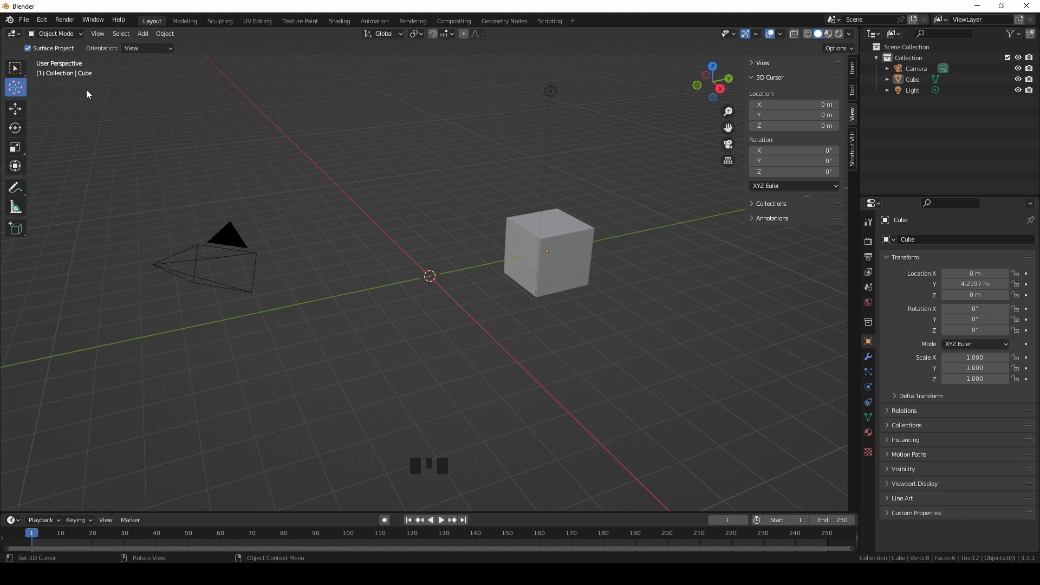
# Step: Switch to the Select Box tool and move the 3D cursor freehand to about X -0.39 m, Y -0.21 m, Z 0.55 m
pyautogui.click(19, 73)
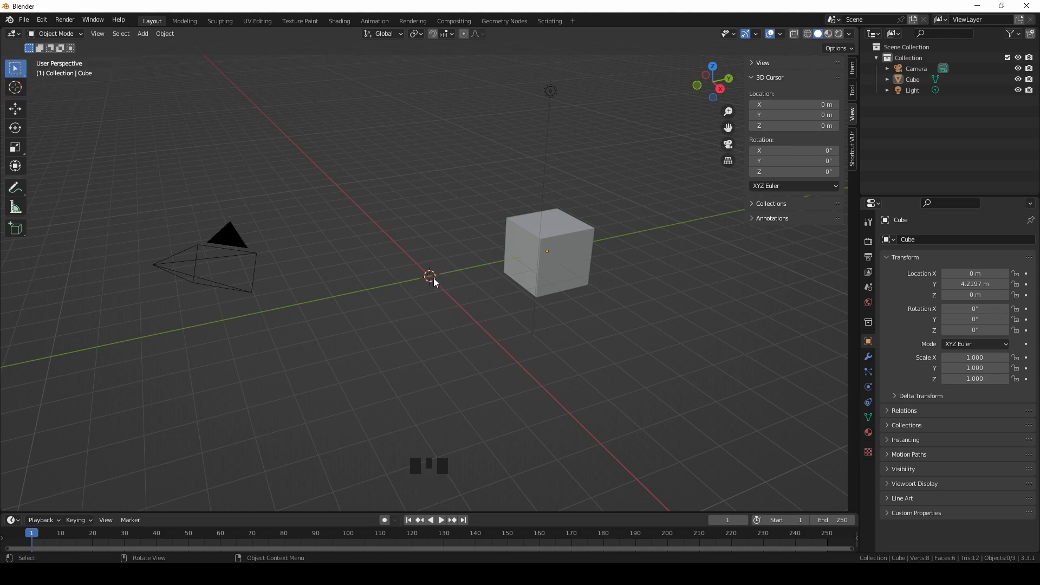
pyautogui.press('shift')
pyautogui.keyDown('shift'); pyautogui.moveTo(437, 275); pyautogui.dragTo(420, 254, button='right'); pyautogui.keyUp('shift')
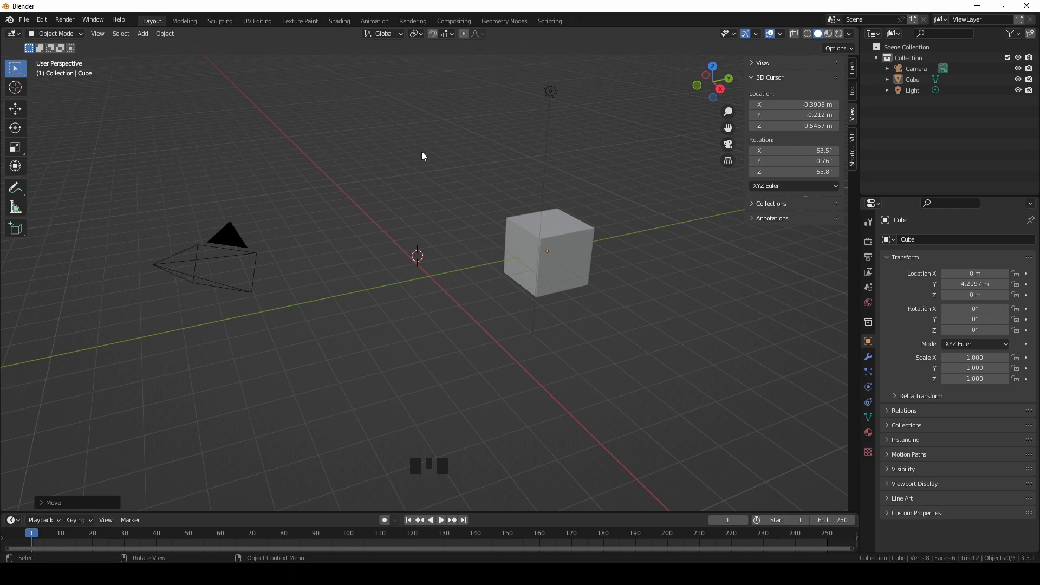
# Step: Enable vertex snapping and snap the 3D cursor onto the cube's lower corner at X -1 m, Y 3.22 m, Z -1 m
pyautogui.click(434, 37)
pyautogui.click(434, 37)
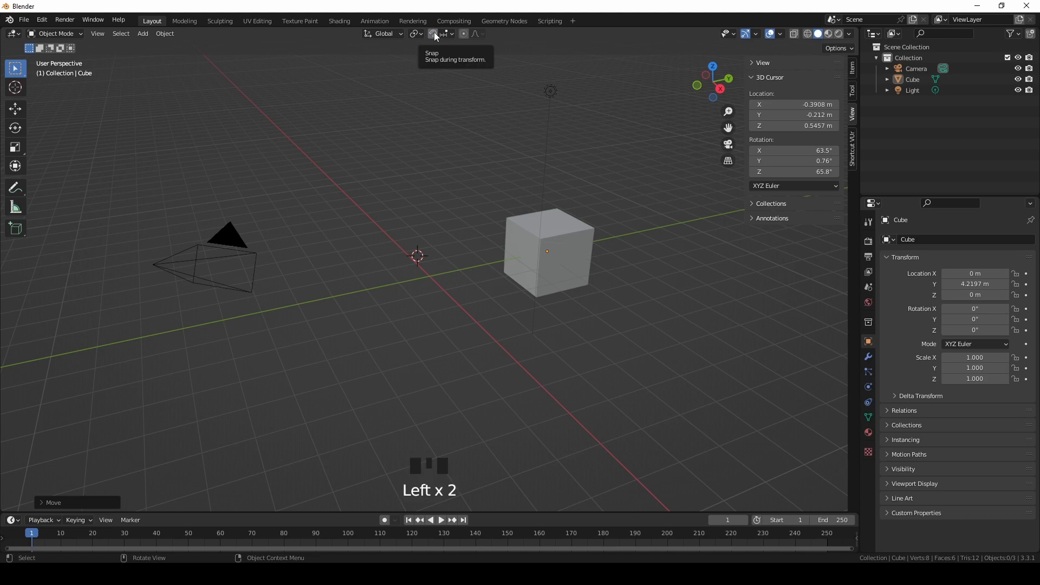
pyautogui.click(434, 34)
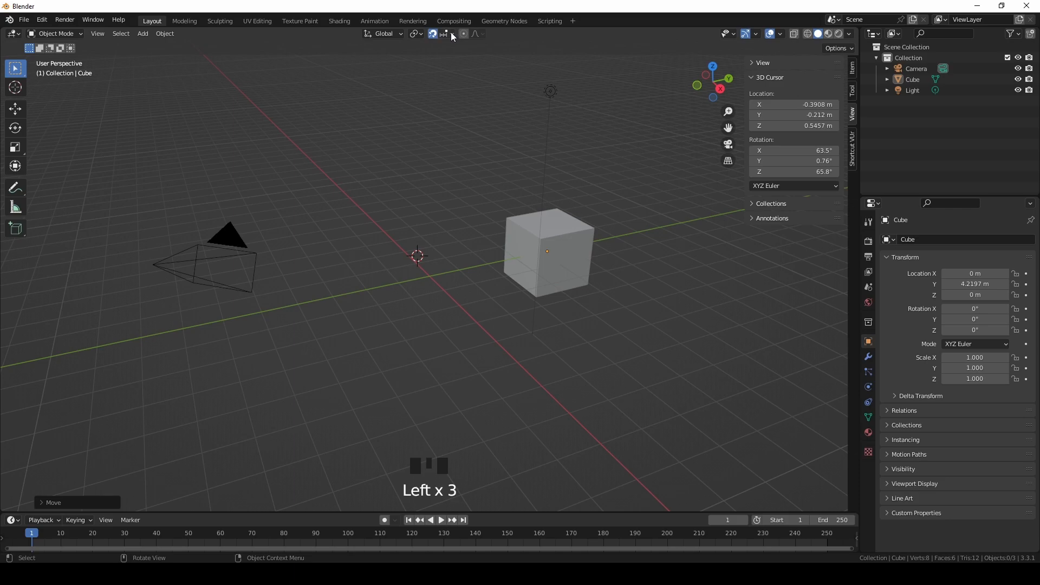
pyautogui.click(453, 36)
pyautogui.click(443, 37)
pyautogui.click(424, 79)
pyautogui.keyDown('shift'); pyautogui.moveTo(435, 255); pyautogui.dragTo(504, 272, button='right'); pyautogui.keyUp('shift')
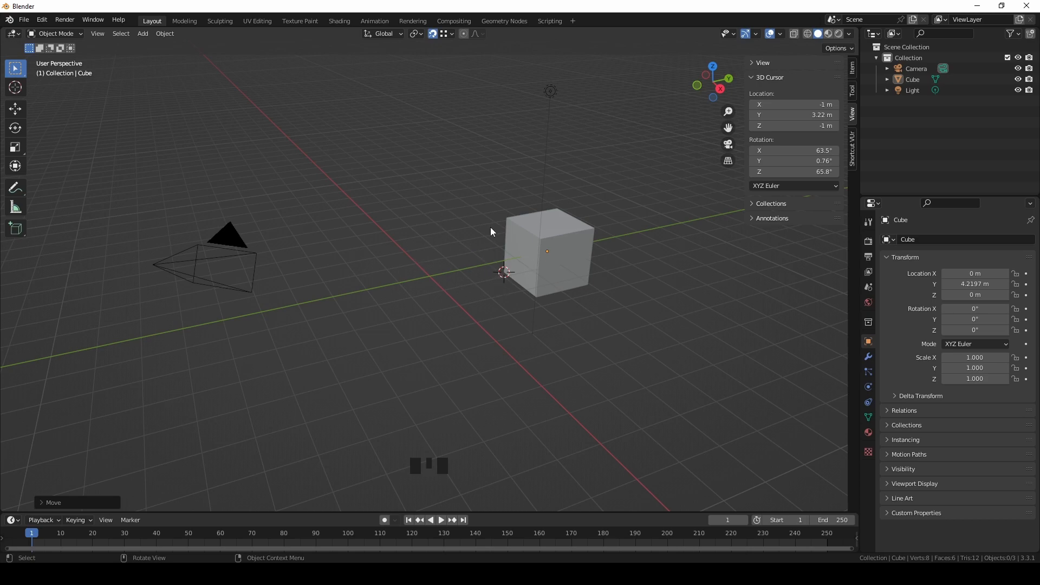
# Step: Return the 3D cursor to the world origin and disable snapping
pyautogui.hotkey('shift', 's')
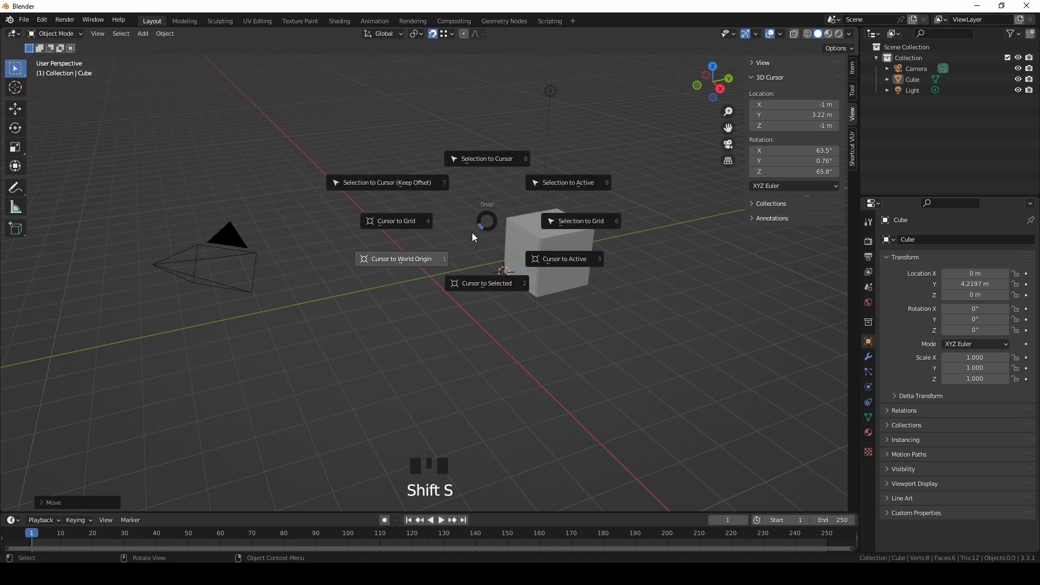
pyautogui.click(443, 253)
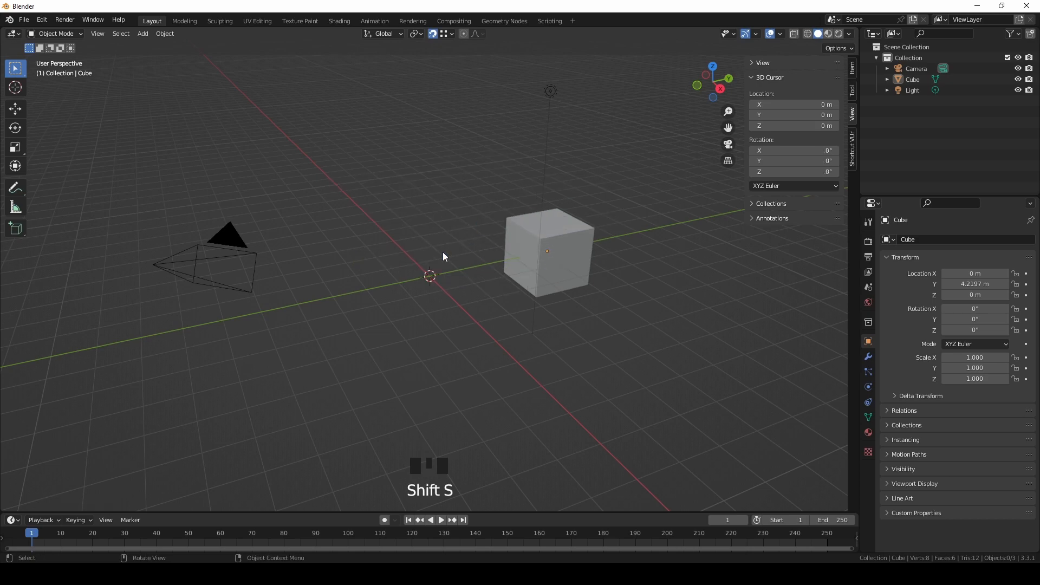
pyautogui.click(435, 37)
# Step: Select the cube and open its modifier properties
pyautogui.click(575, 250)
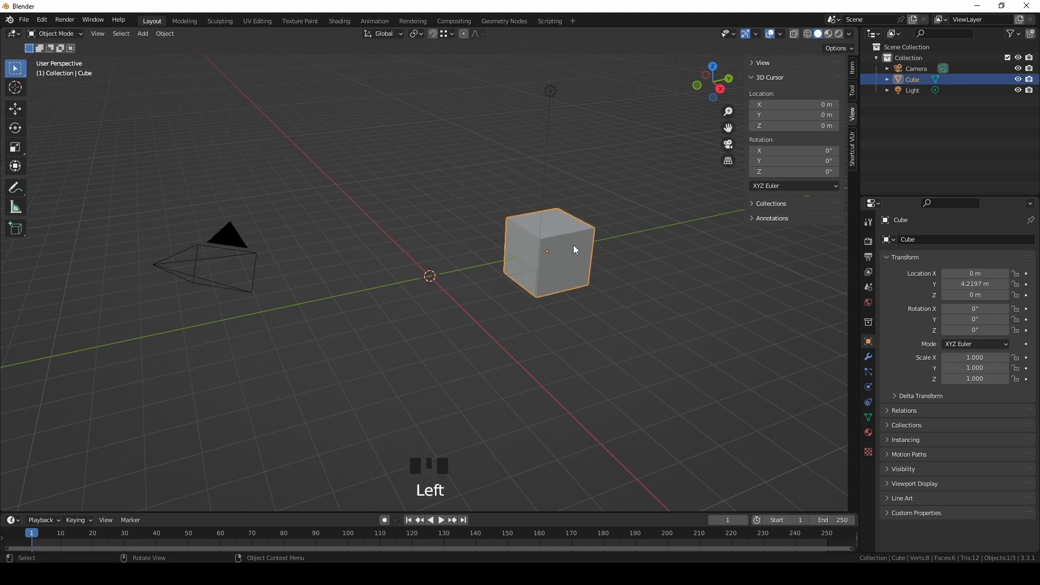
pyautogui.click(867, 357)
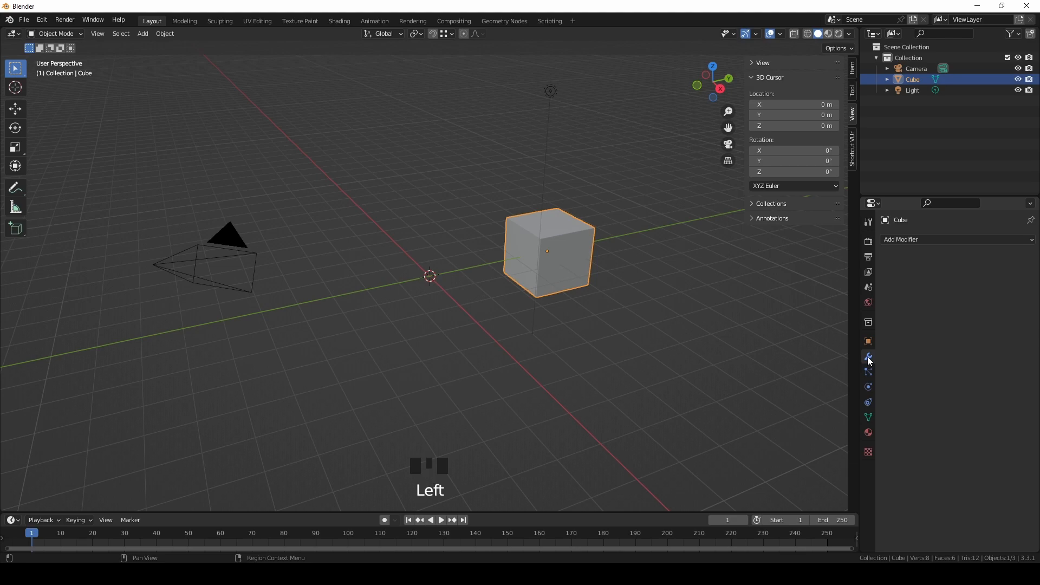
pyautogui.click(914, 242)
pyautogui.click(905, 240)
# Step: Set the cube's Y location to 0 m
pyautogui.click(853, 69)
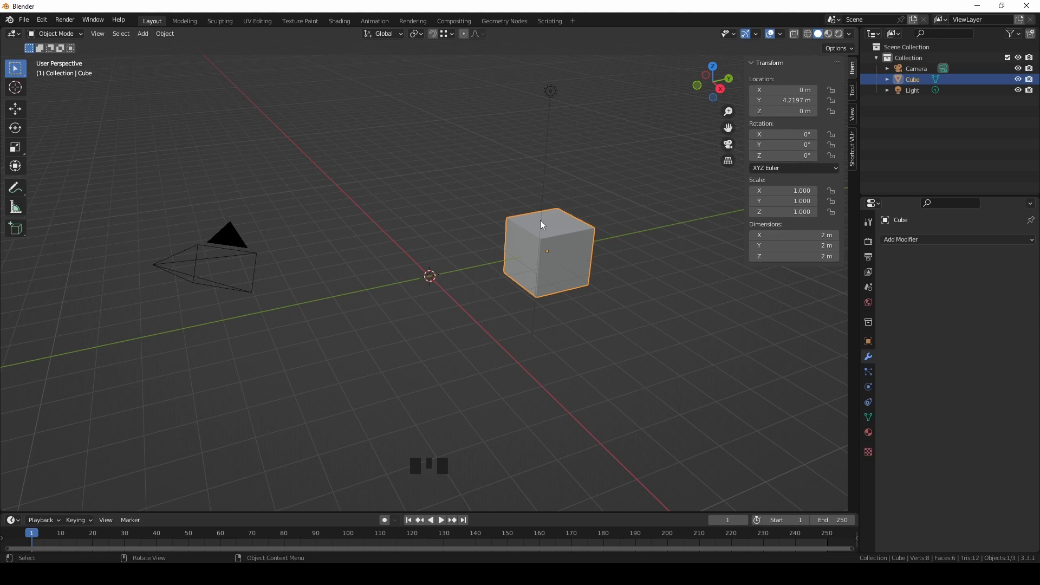
pyautogui.click(789, 100)
pyautogui.write('0')
pyautogui.press('Return')
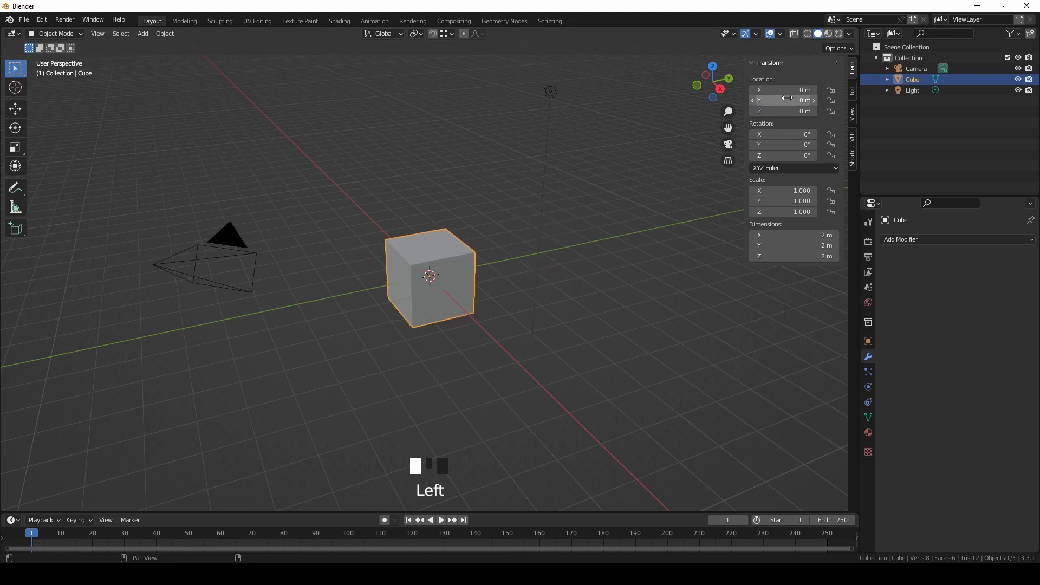
# Step: Set the cube's origin to the 3D cursor
pyautogui.moveTo(417, 292); pyautogui.dragTo(437, 290, button='middle')
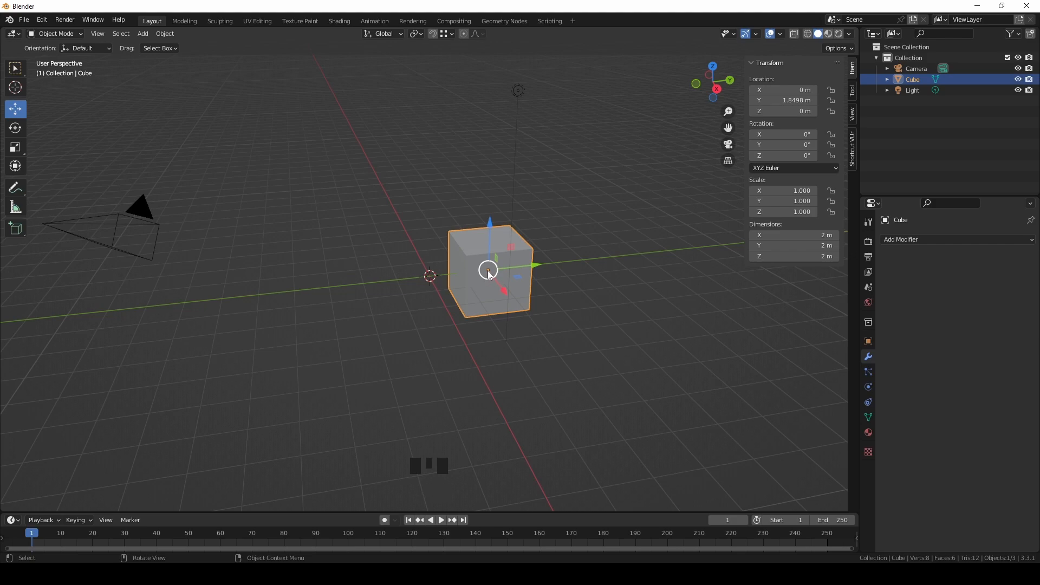
pyautogui.rightClick(475, 255)
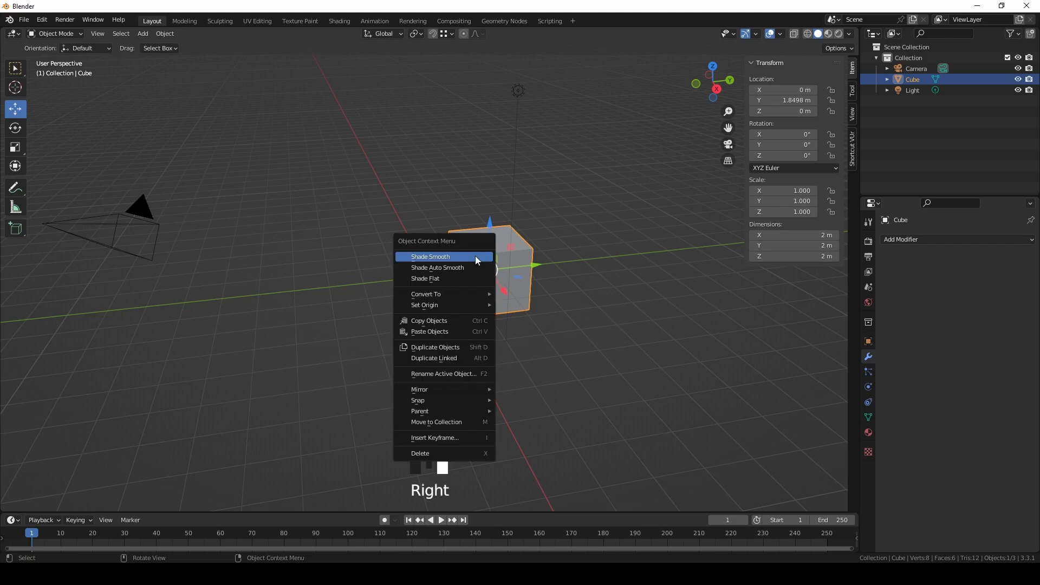
pyautogui.rightClick(485, 251)
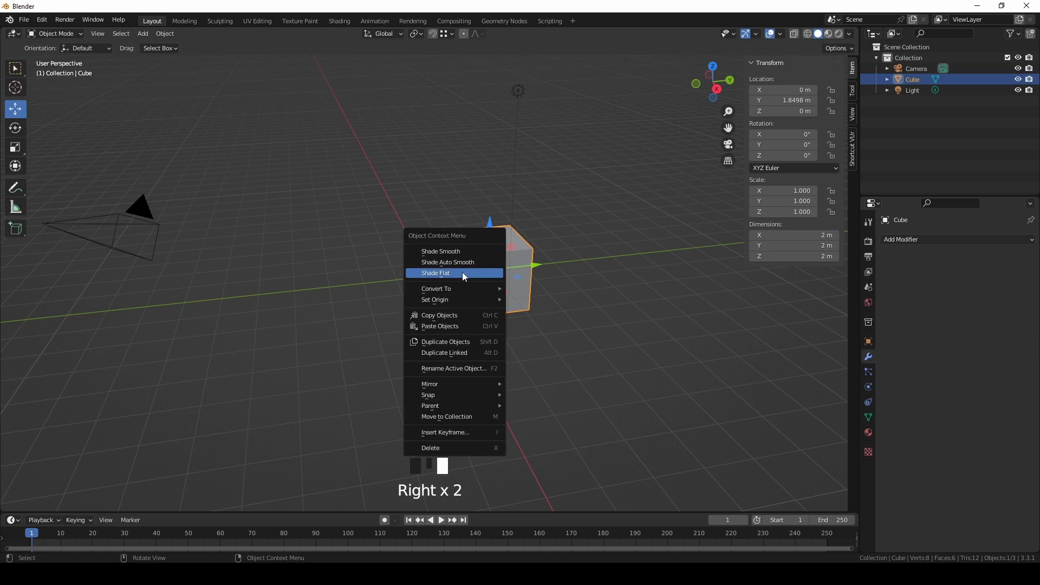
pyautogui.moveTo(448, 300)
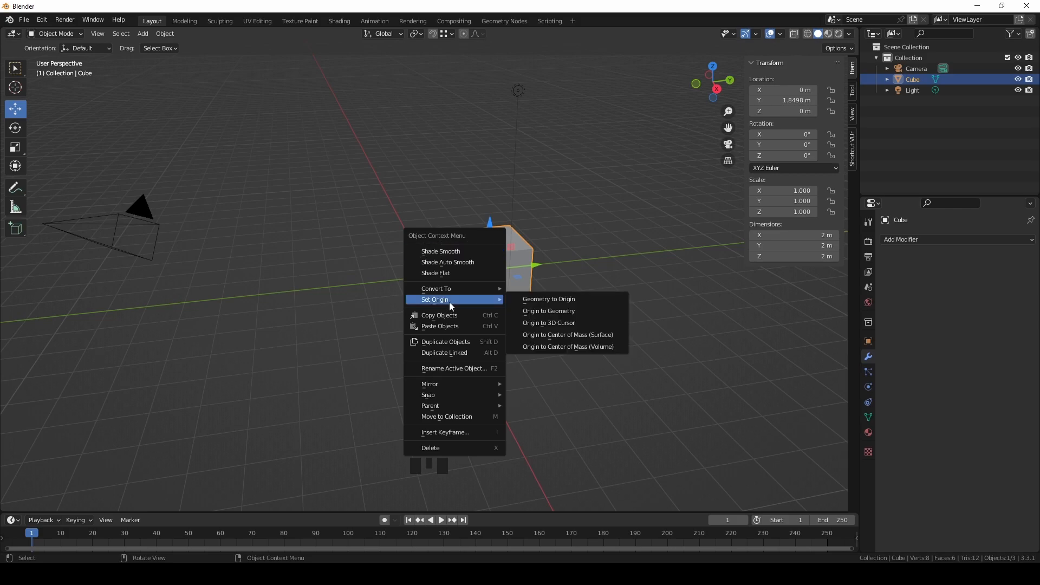
pyautogui.click(570, 323)
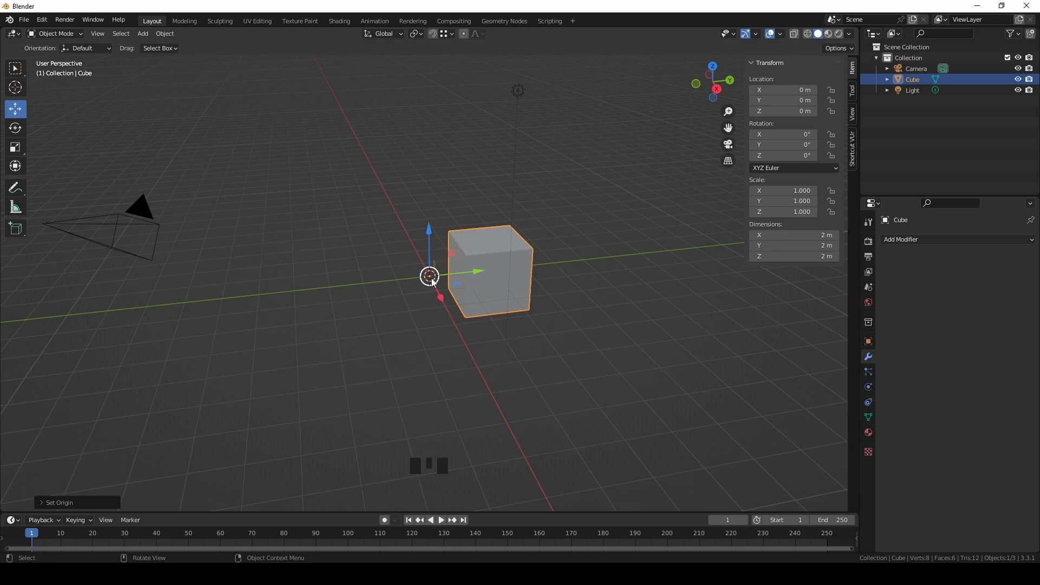
# Step: Move the cube along the Y axis to about 2.93 m and set its origin back to its geometry
pyautogui.moveTo(456, 278); pyautogui.dragTo(521, 270)
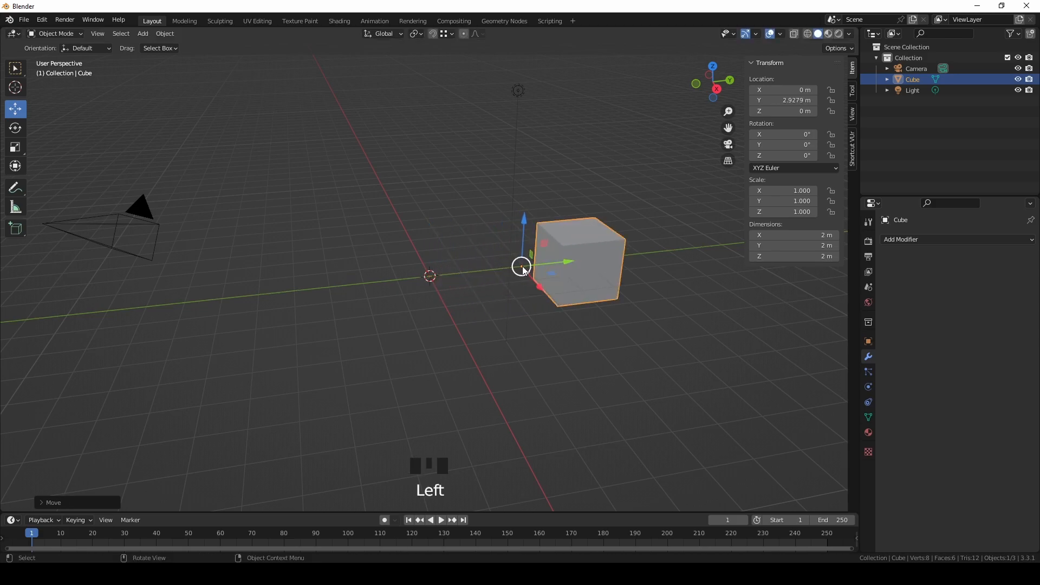
pyautogui.rightClick(521, 266)
pyautogui.moveTo(563, 251)
pyautogui.click(660, 264)
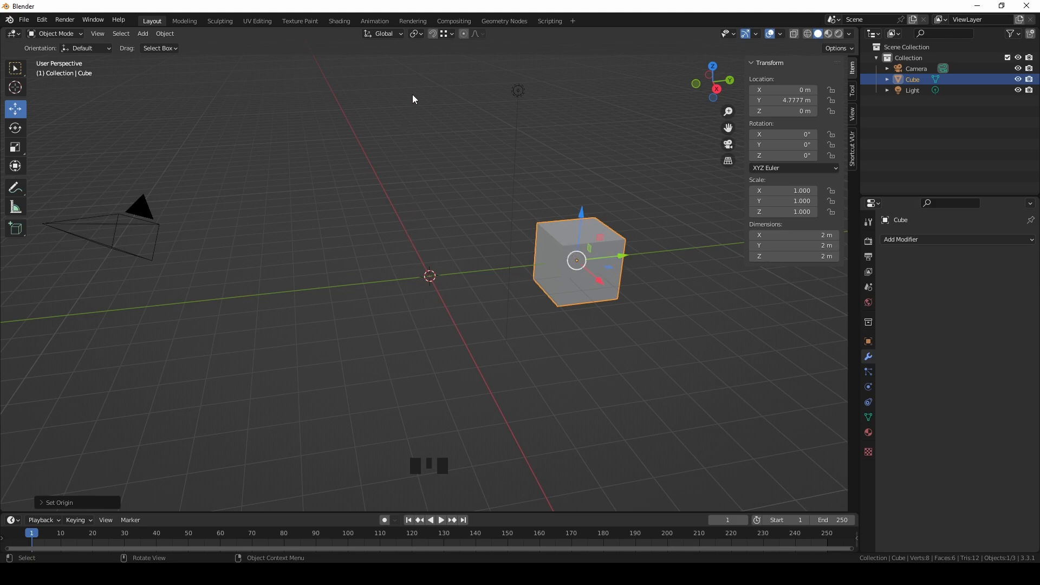
# Step: Set the transform pivot point to 3D Cursor and compare its effect by selecting the camera, the light and the cube
pyautogui.click(418, 34)
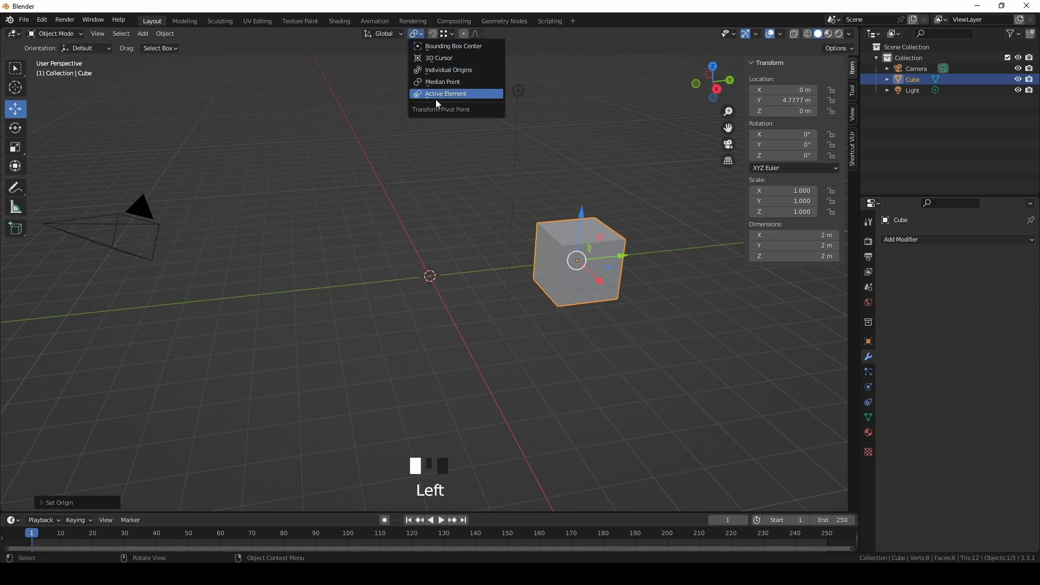
pyautogui.click(444, 58)
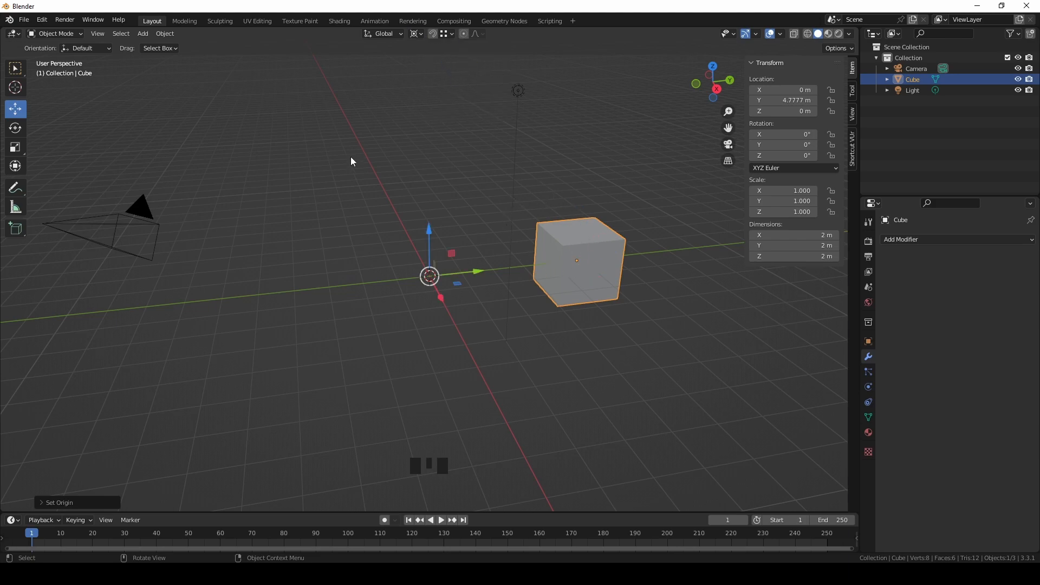
pyautogui.click(150, 214)
pyautogui.click(521, 93)
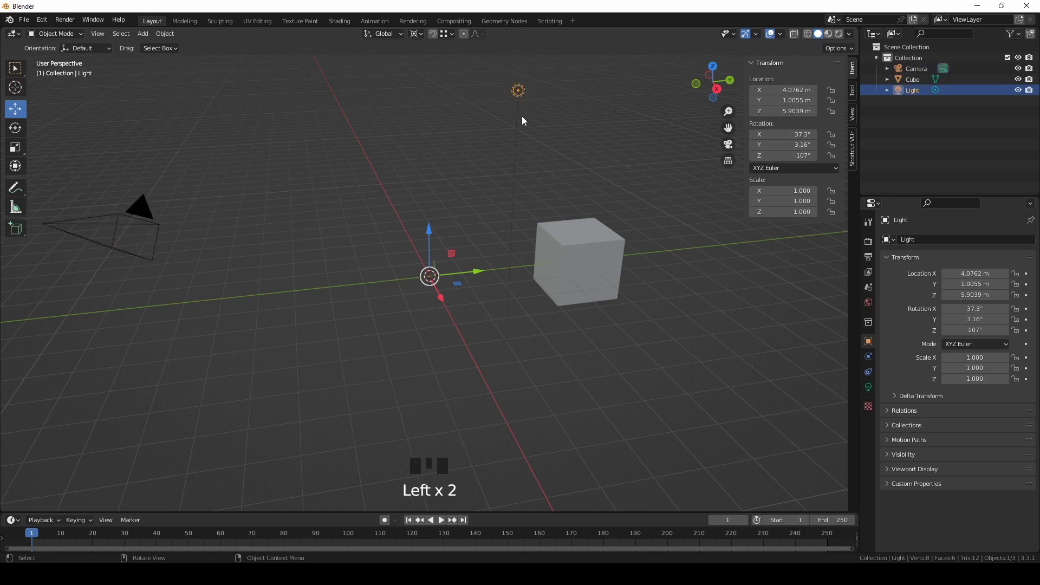
pyautogui.click(588, 242)
pyautogui.click(519, 91)
pyautogui.click(417, 35)
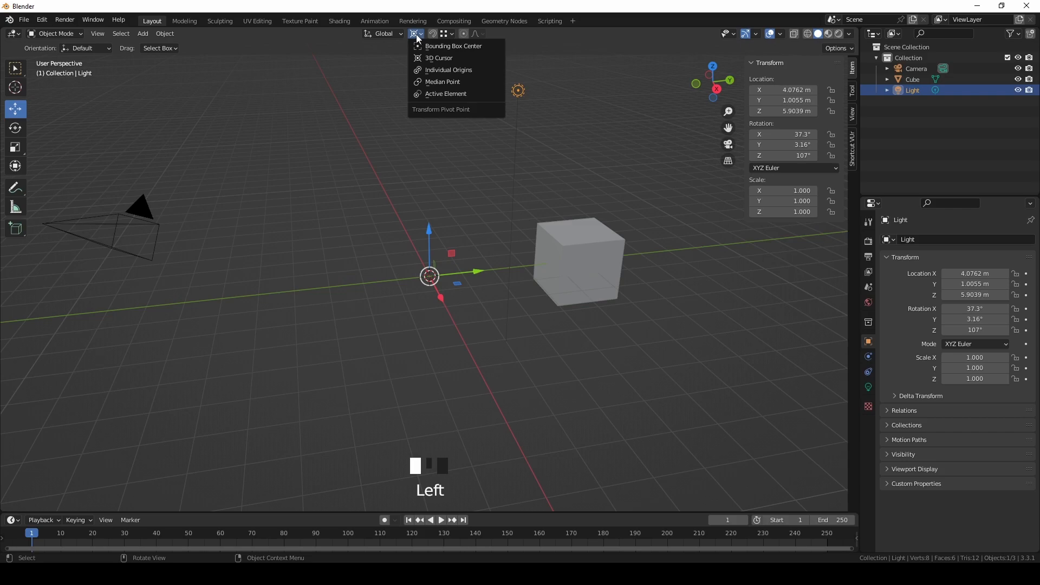
pyautogui.click(446, 58)
pyautogui.click(563, 243)
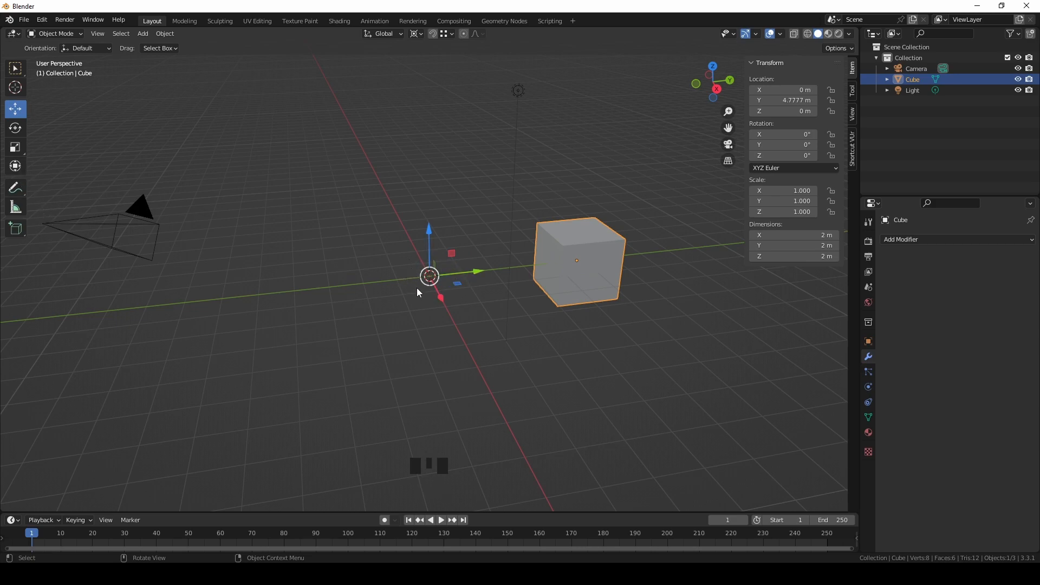
# Step: Rotate the cube about 151° around the Z axis with the 3D cursor as pivot
pyautogui.click(15, 130)
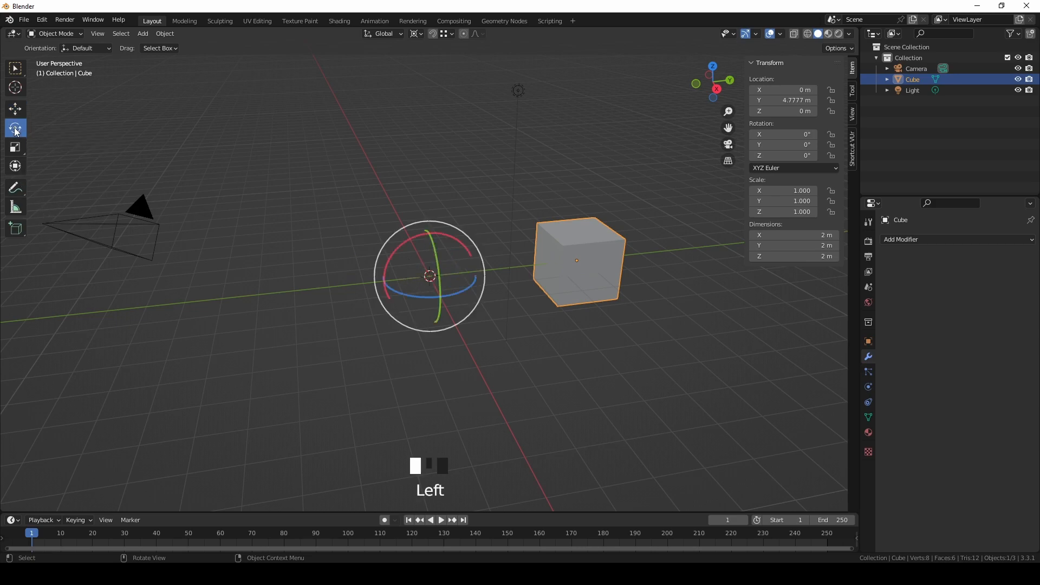
pyautogui.moveTo(458, 296); pyautogui.dragTo(417, 261)
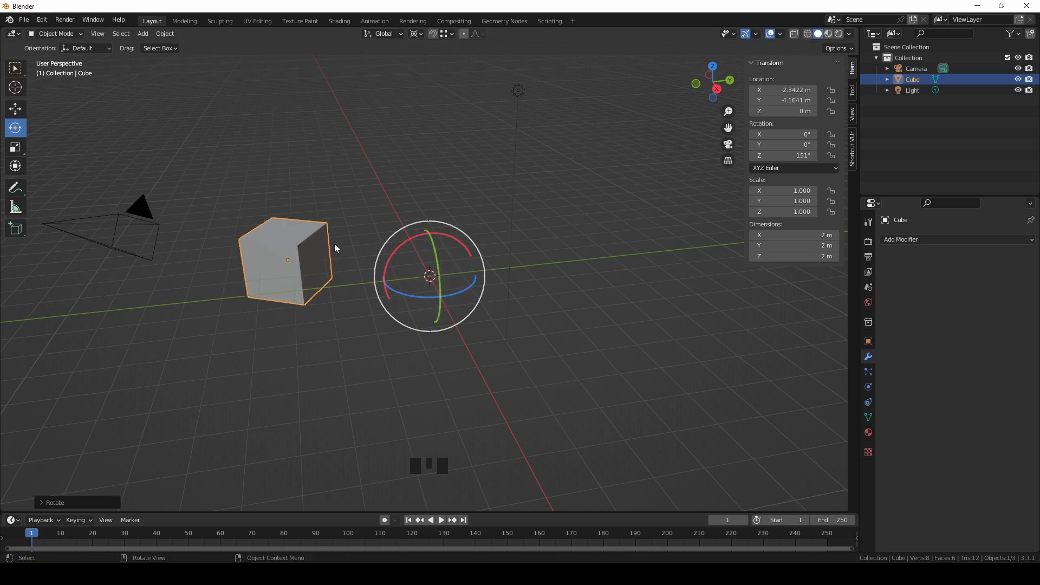
# Step: Try rotating the cube with the Active Element pivot, and set the transform pivot point to Median Point
pyautogui.click(422, 34)
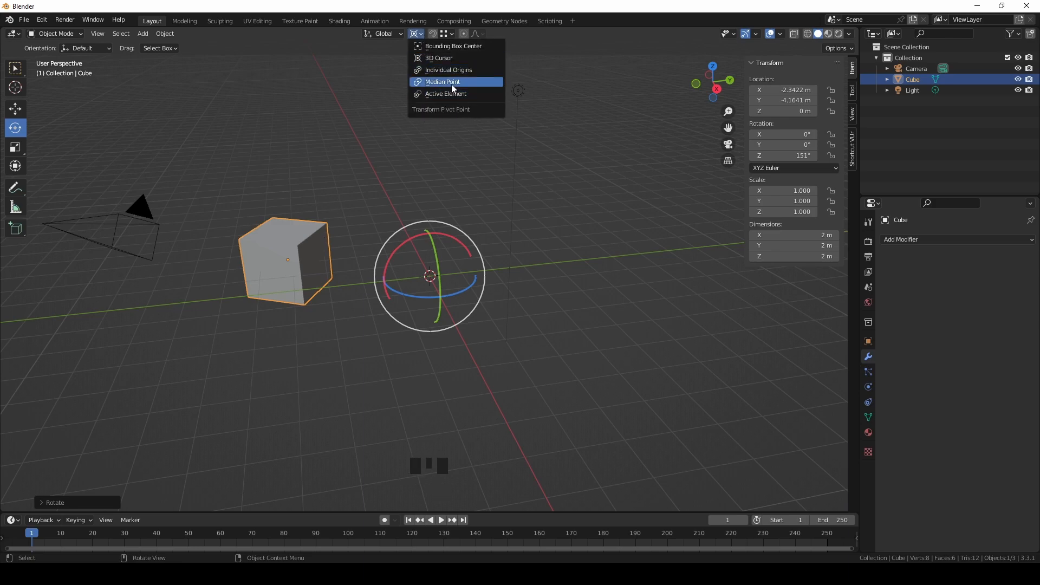
pyautogui.click(454, 94)
pyautogui.moveTo(308, 275); pyautogui.dragTo(328, 250)
pyautogui.press('Escape')
pyautogui.click(417, 33)
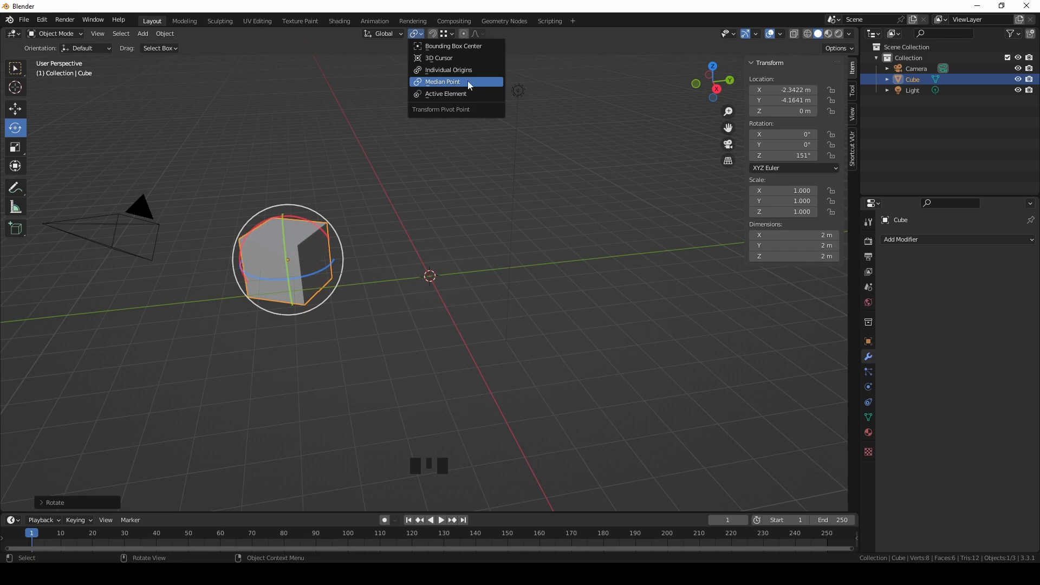
pyautogui.click(449, 82)
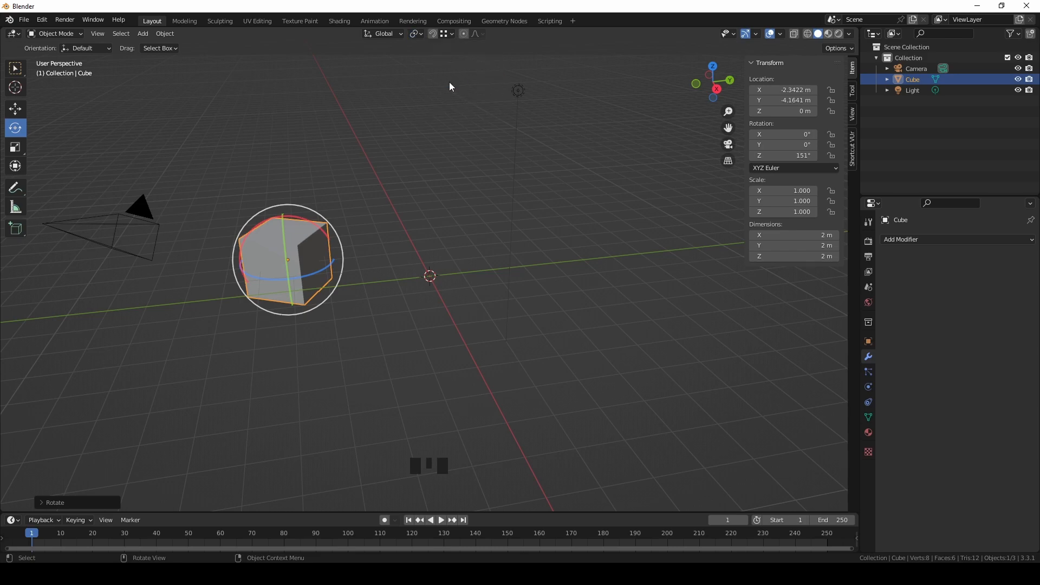
# Step: Check the Median Point pivot by selecting the light and reselecting the cube
pyautogui.click(420, 34)
pyautogui.click(421, 35)
pyautogui.click(519, 88)
pyautogui.click(325, 263)
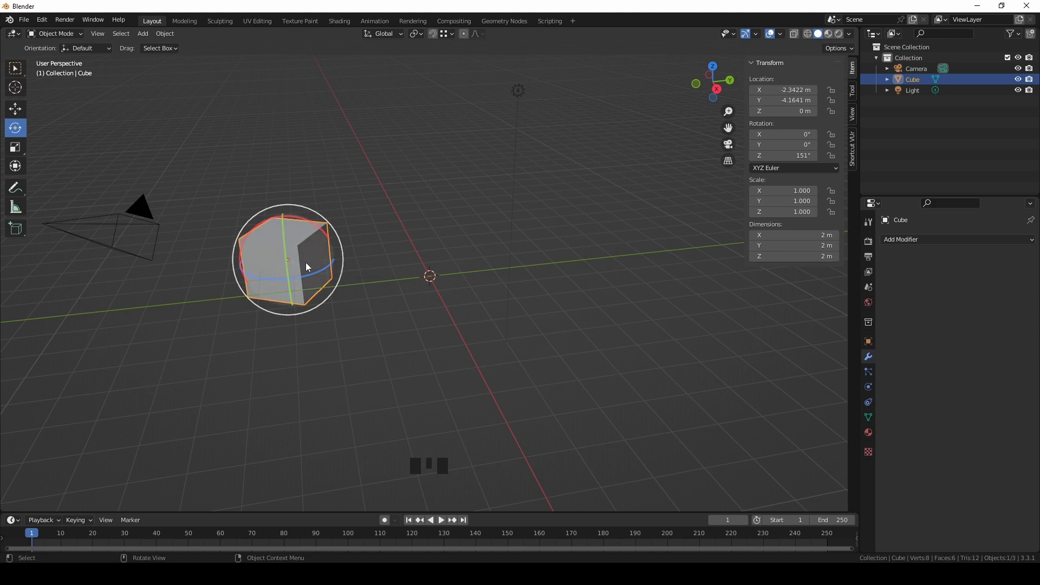
# Step: Reset the cube's location to 0 m and its rotation to 0° on all axes
pyautogui.moveTo(784, 90); pyautogui.dragTo(790, 155)
pyautogui.write('0')
pyautogui.press('Return')
pyautogui.write('0')
pyautogui.press('Return')
# Step: Move the cube along the Y axis to about 1.58 m and compare the gizmo positions of the light and cube
pyautogui.click(15, 106)
pyautogui.moveTo(475, 274); pyautogui.dragTo(528, 268)
pyautogui.click(521, 203)
pyautogui.click(521, 204)
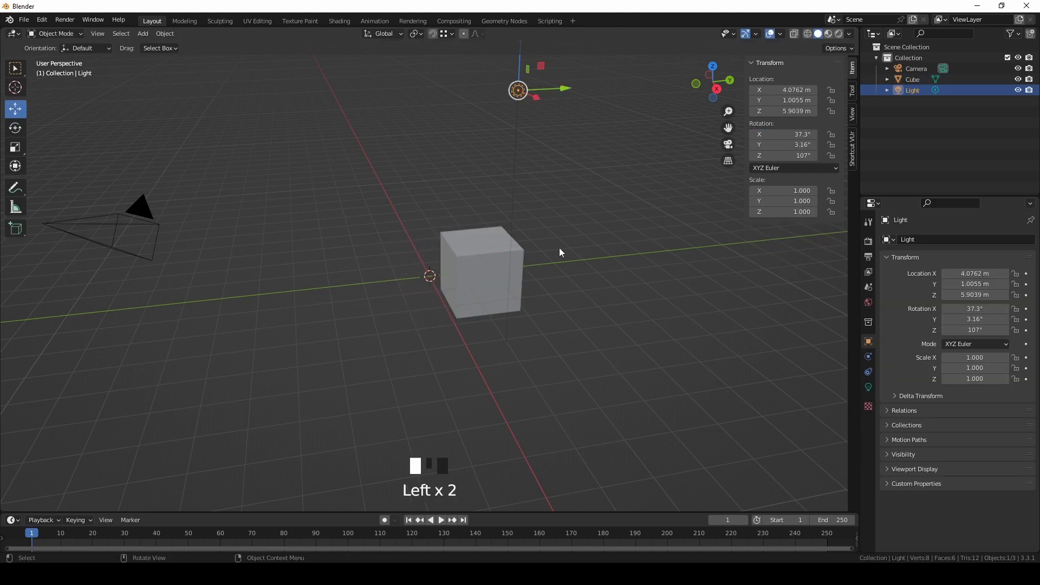
pyautogui.click(480, 271)
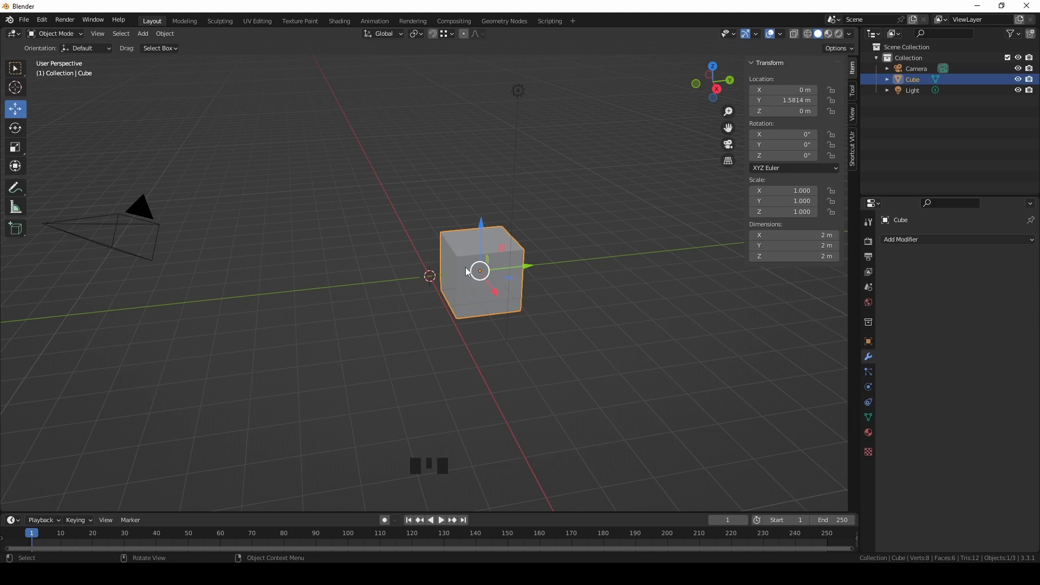
pyautogui.click(458, 233)
# Step: In Edit Mode, move the cube's whole mesh along Y to a local median of about 1.98 m, and return to Object Mode
pyautogui.click(79, 36)
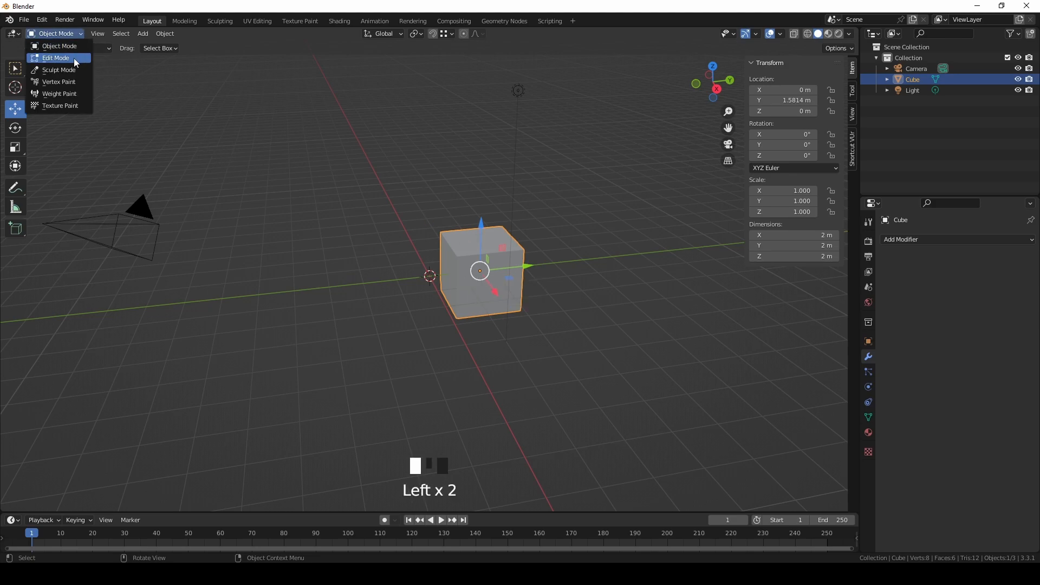
pyautogui.click(74, 58)
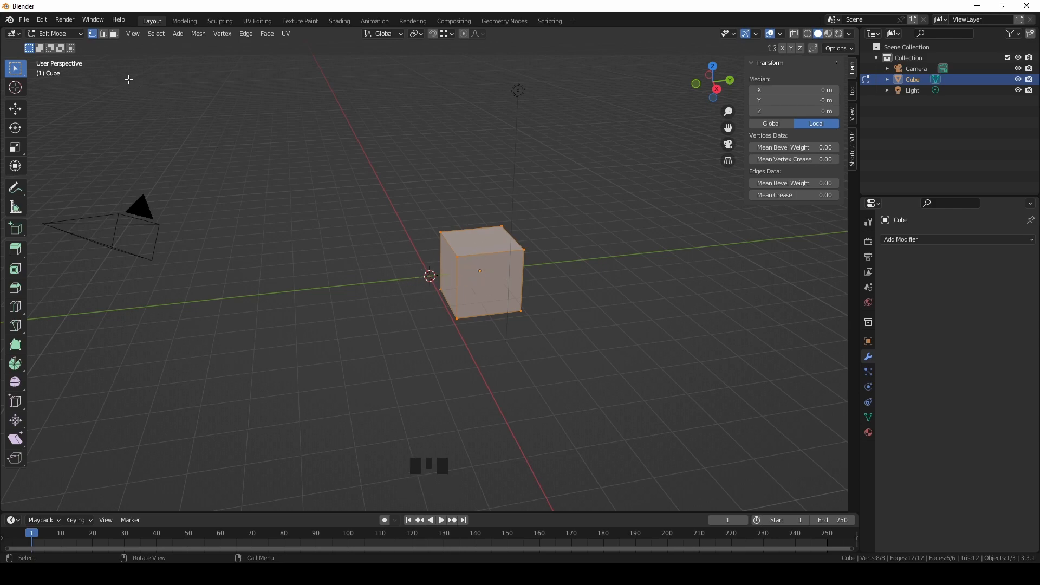
pyautogui.click(156, 33)
pyautogui.click(20, 111)
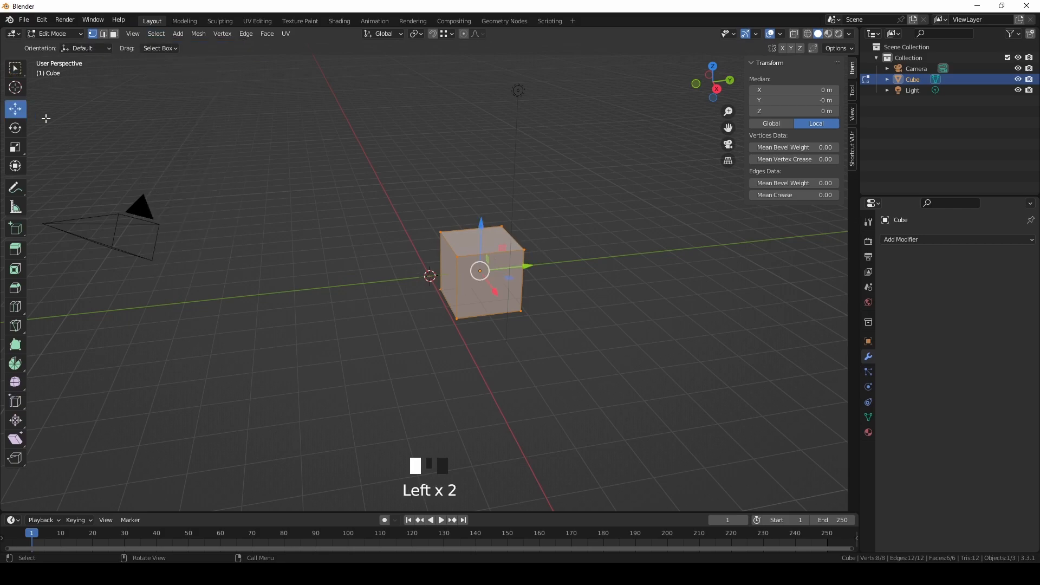
pyautogui.moveTo(521, 269); pyautogui.dragTo(571, 269)
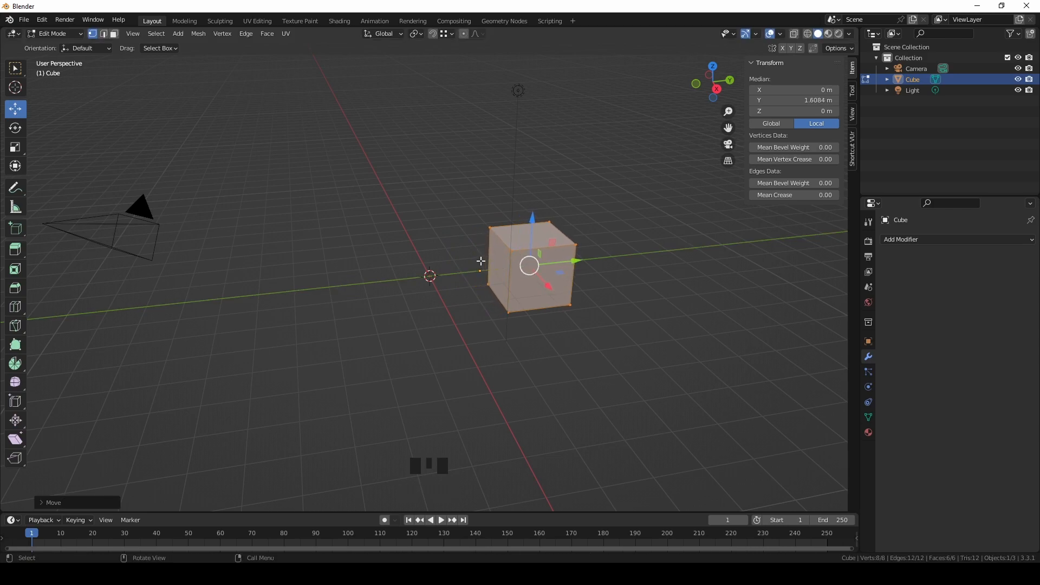
pyautogui.moveTo(566, 262)
pyautogui.mouseDown()
pyautogui.moveTo(421, 267)
pyautogui.moveTo(565, 260)
pyautogui.mouseUp()
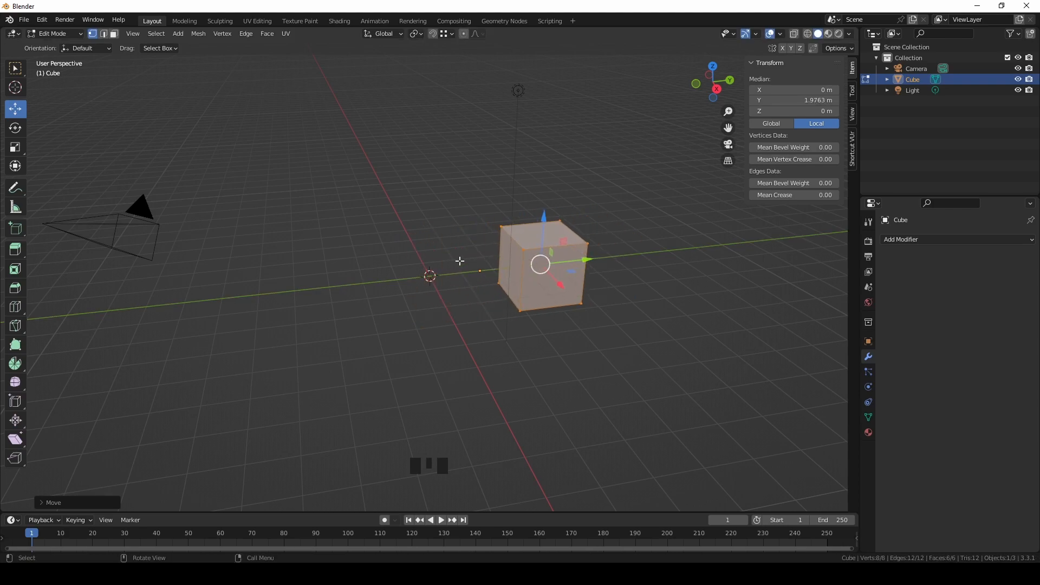
pyautogui.click(75, 34)
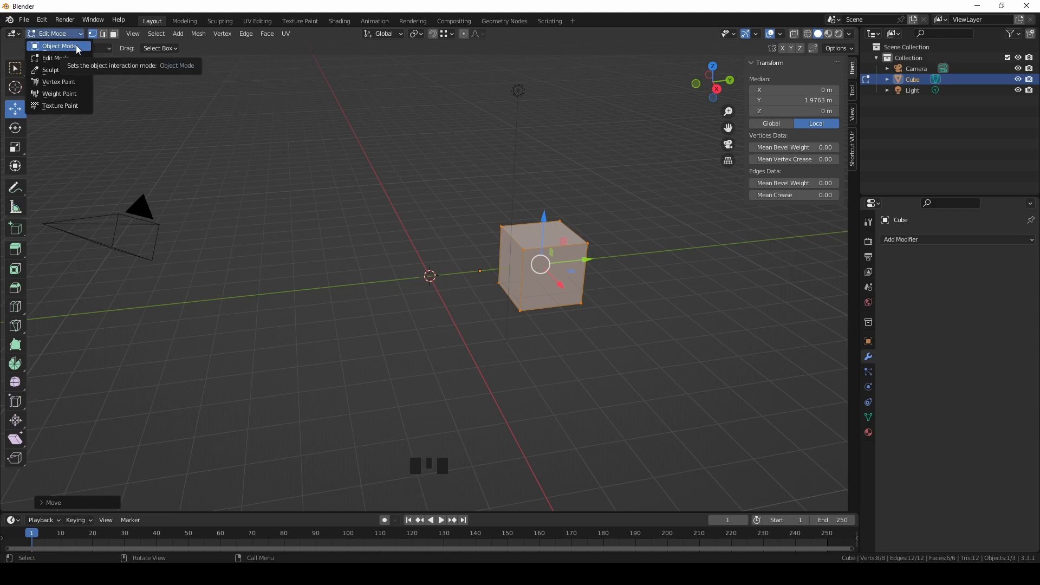
pyautogui.click(75, 46)
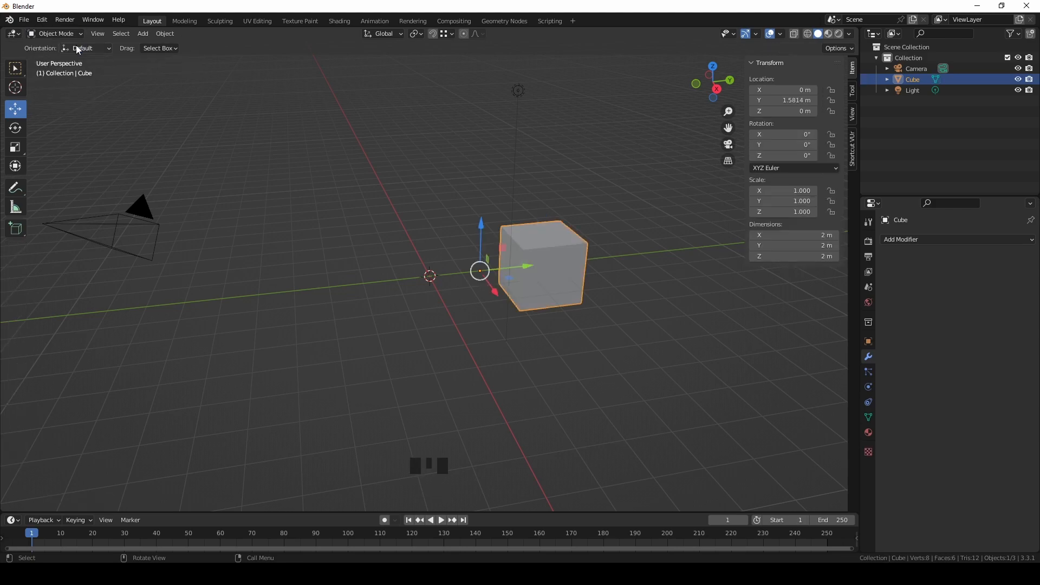
# Step: Add a Screw modifier to the cube and set its Screw distance to about 10.9 m
pyautogui.click(926, 242)
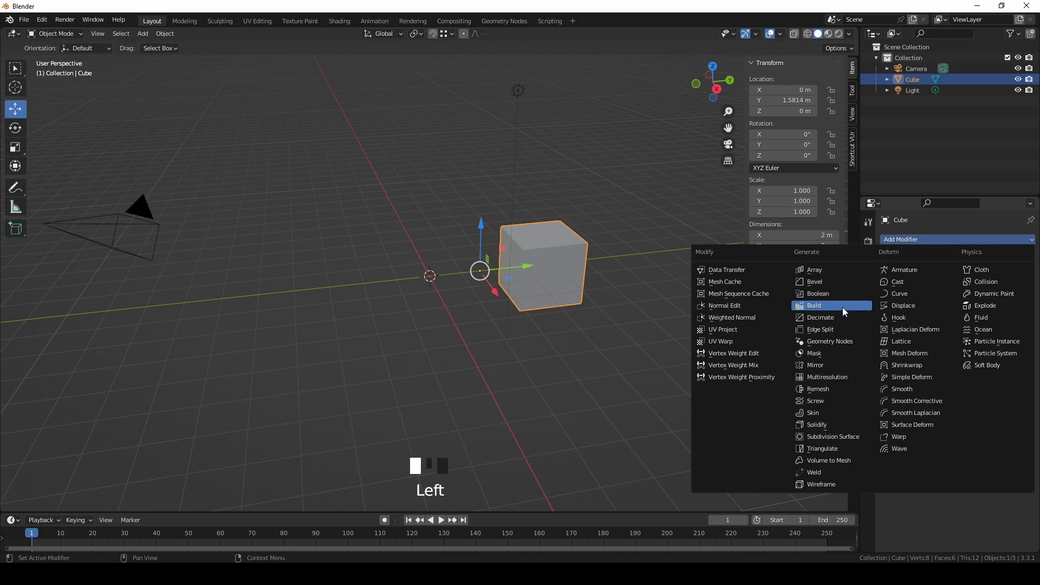
pyautogui.click(837, 401)
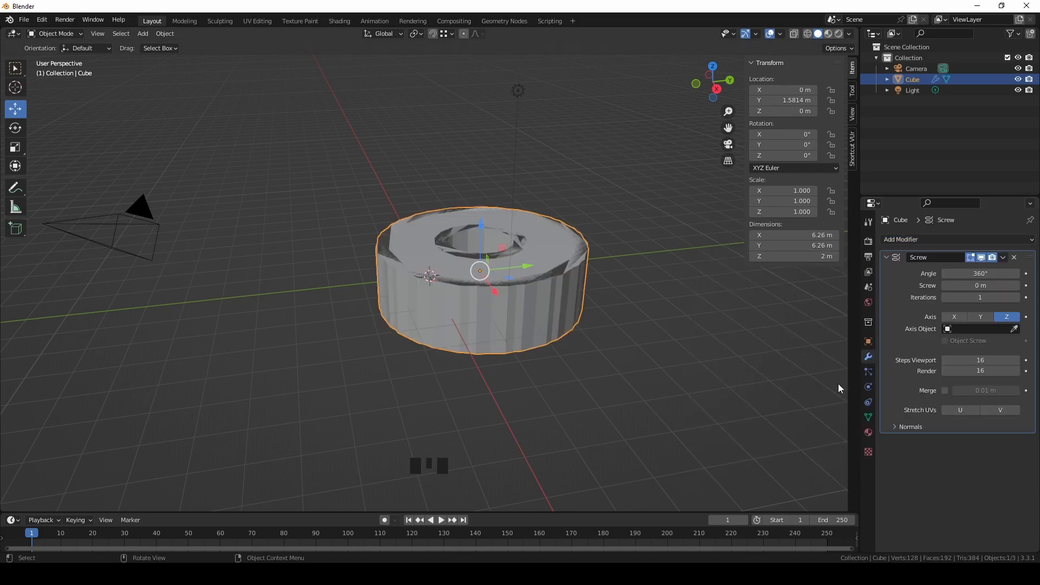
pyautogui.moveTo(529, 238); pyautogui.dragTo(528, 285, button='middle')
pyautogui.moveTo(699, 334); pyautogui.dragTo(700, 288, button='middle')
pyautogui.moveTo(981, 285); pyautogui.dragTo(1035, 286)
pyautogui.moveTo(591, 271); pyautogui.dragTo(666, 279, button='middle')
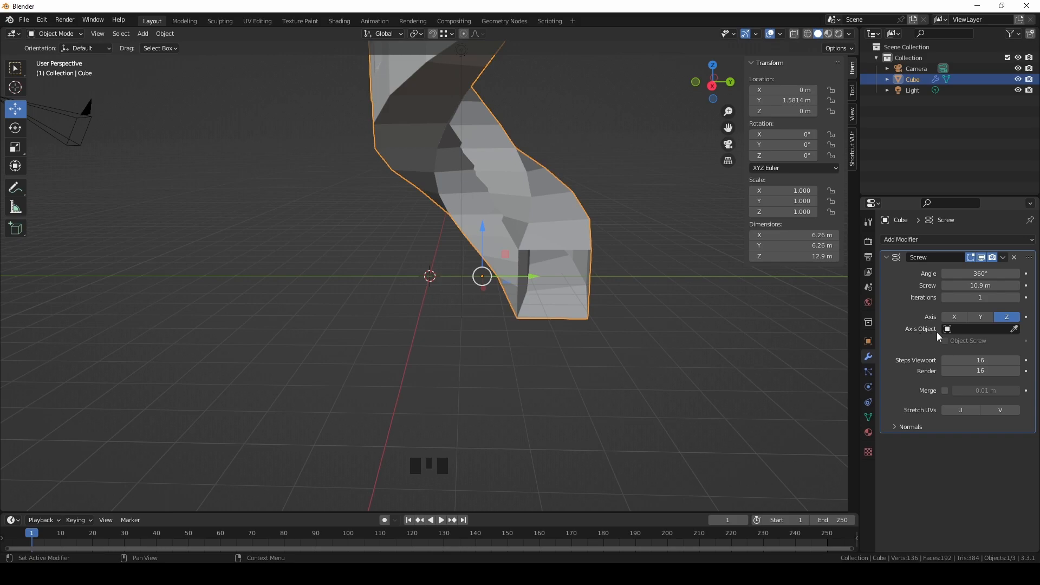
pyautogui.click(344, 261)
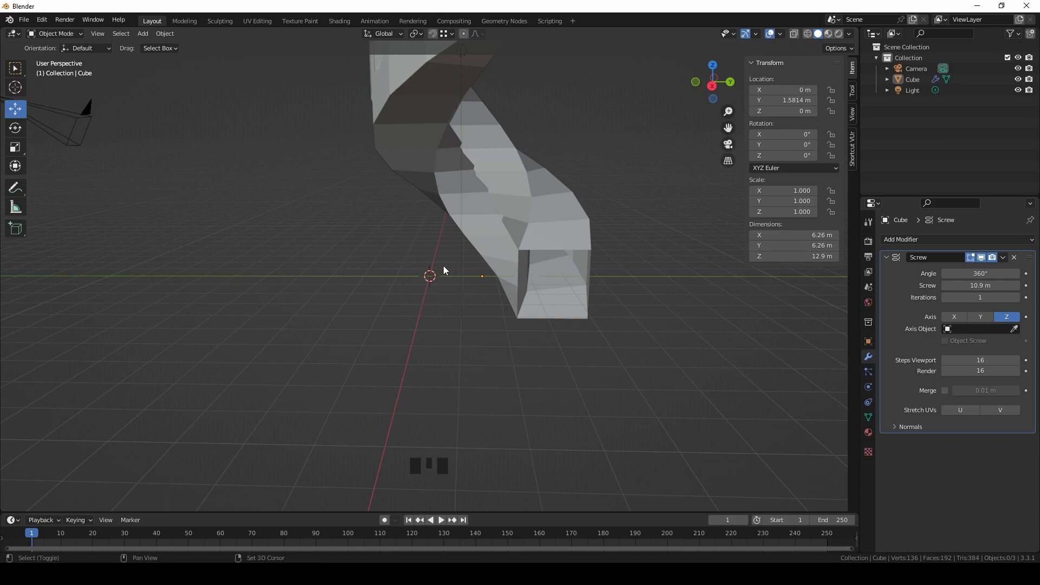
# Step: Add a second cube mesh, move it along the Y axis to about -9.7 m, and deselect it
pyautogui.hotkey('shift', 'a')
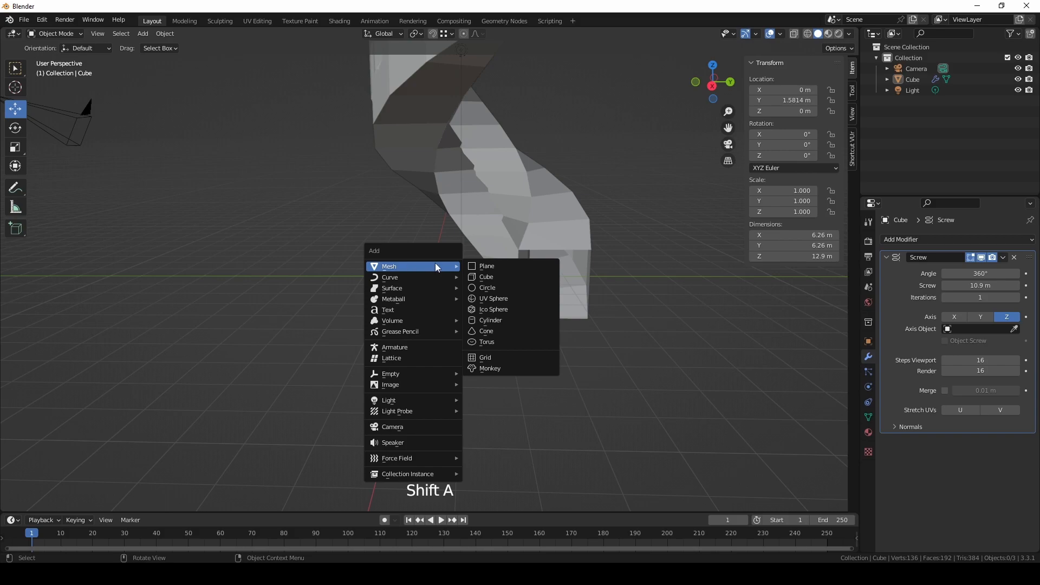
pyautogui.click(497, 277)
pyautogui.moveTo(498, 281); pyautogui.dragTo(208, 285)
pyautogui.click(251, 288)
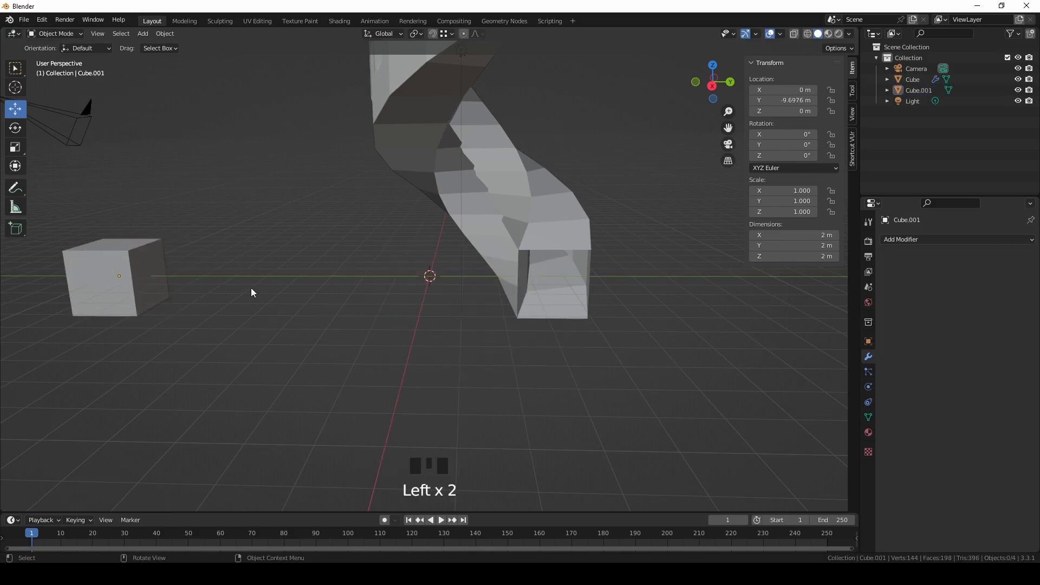
# Step: Add a UV sphere, move it along the Y axis to about -6.99 m beside the second cube, and deselect it
pyautogui.hotkey('shift', 'a')
pyautogui.click(333, 320)
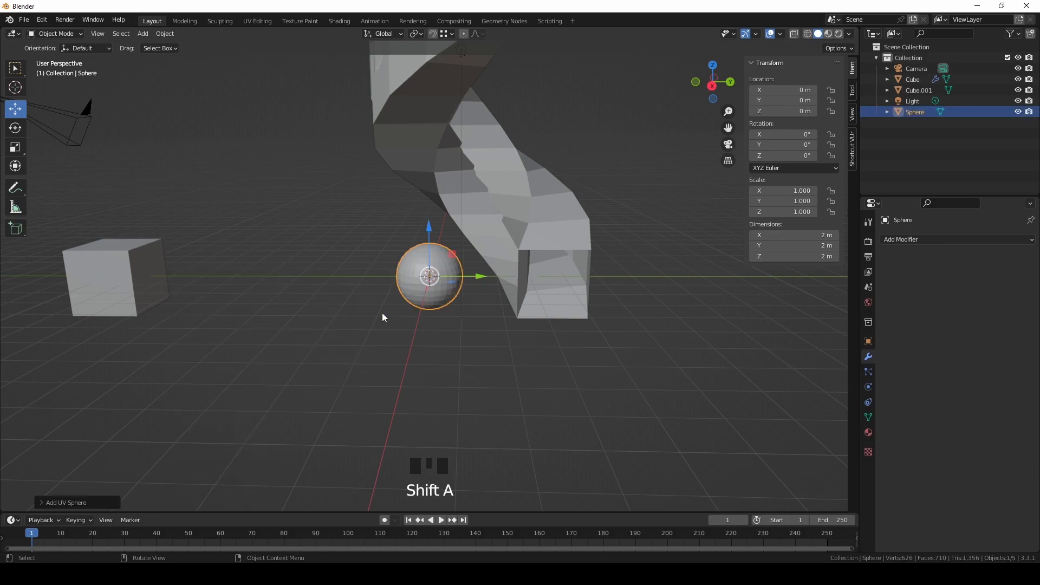
pyautogui.moveTo(470, 275); pyautogui.dragTo(306, 282)
pyautogui.click(307, 288)
# Step: Add a monkey mesh and move it along the Y axis to about -0.36 m
pyautogui.hotkey('shift', 'a')
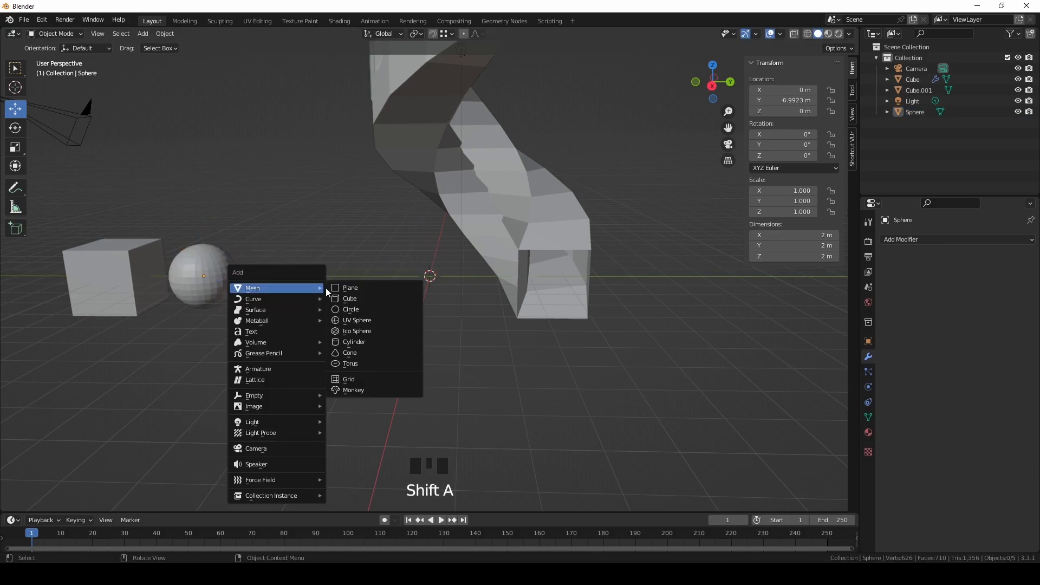
pyautogui.click(367, 389)
pyautogui.moveTo(459, 276); pyautogui.dragTo(418, 279)
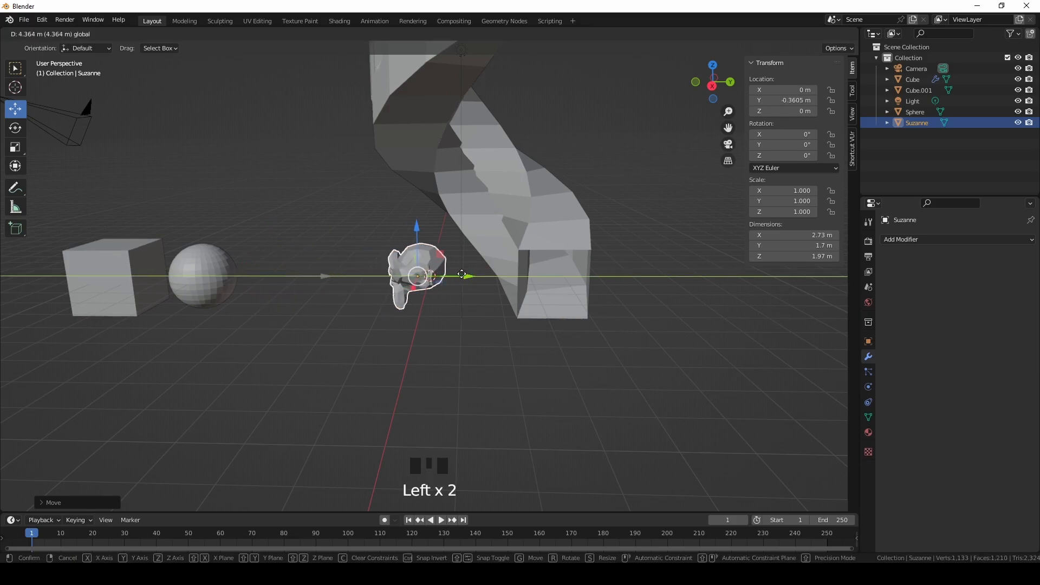
# Step: Move the sphere along Y to about -3.09 m and the second cube along Y to about -5.91 m
pyautogui.click(206, 279)
pyautogui.moveTo(251, 279); pyautogui.dragTo(371, 278)
pyautogui.click(149, 274)
pyautogui.moveTo(163, 277); pyautogui.dragTo(285, 277)
# Step: Set the monkey as the axis object of the original cube's Screw modifier and inspect the spiral from above
pyautogui.click(544, 288)
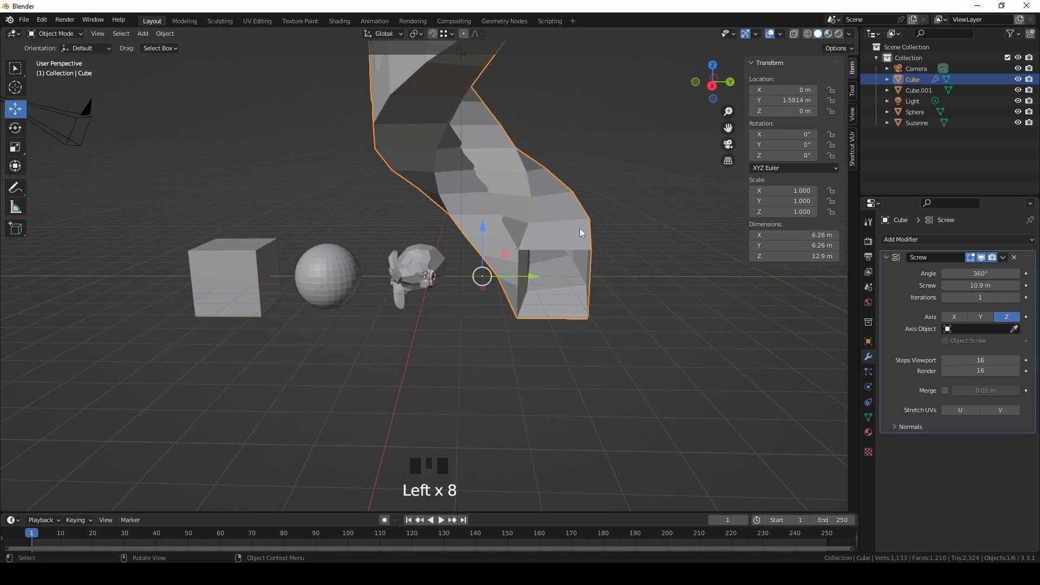
pyautogui.moveTo(487, 273); pyautogui.dragTo(576, 252, button='middle')
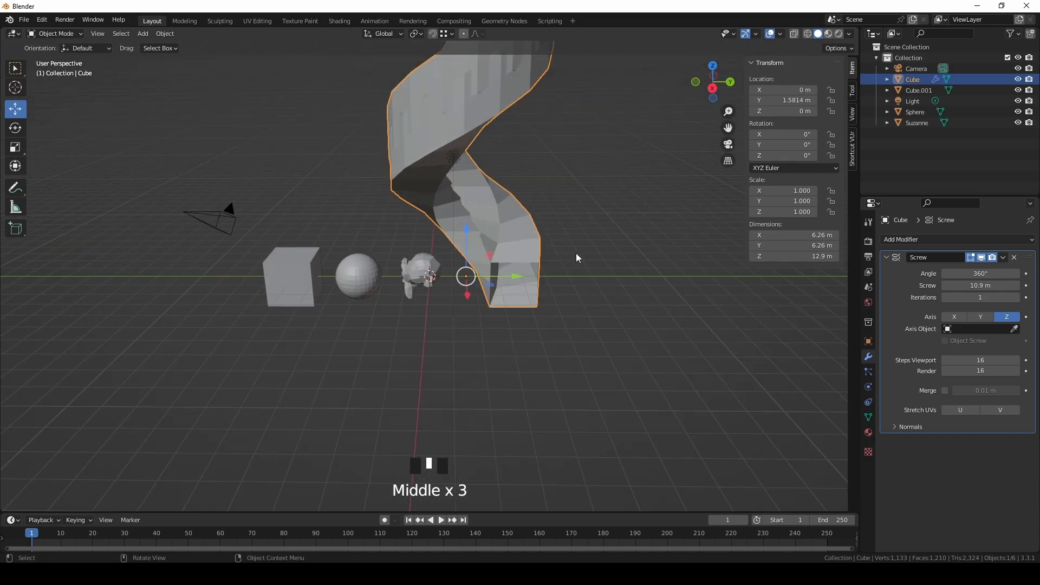
pyautogui.click(1015, 328)
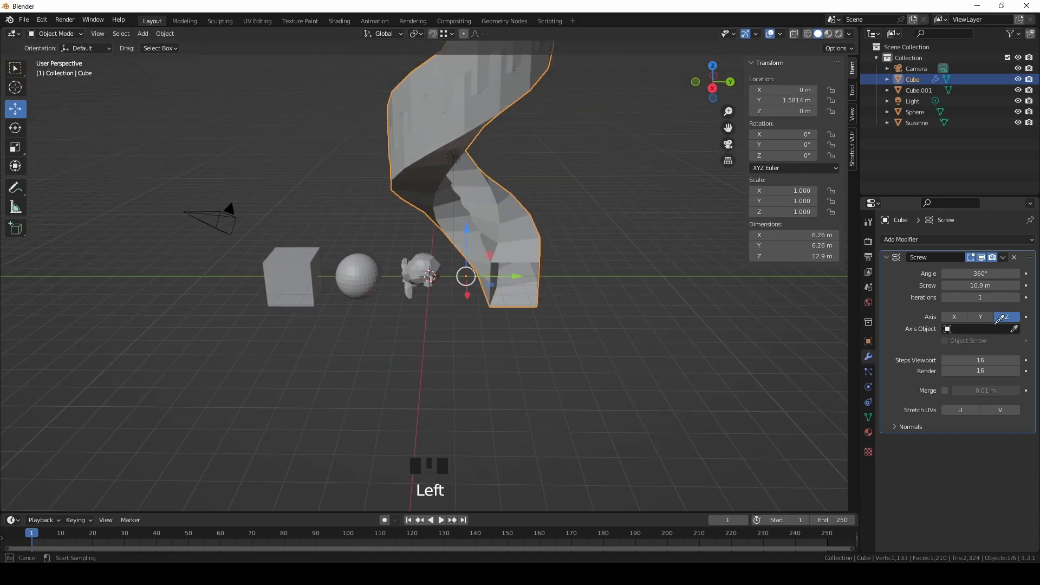
pyautogui.click(414, 271)
pyautogui.moveTo(414, 274)
pyautogui.mouseDown(button='middle')
pyautogui.moveTo(465, 196)
pyautogui.moveTo(434, 279)
pyautogui.mouseUp(button='middle')
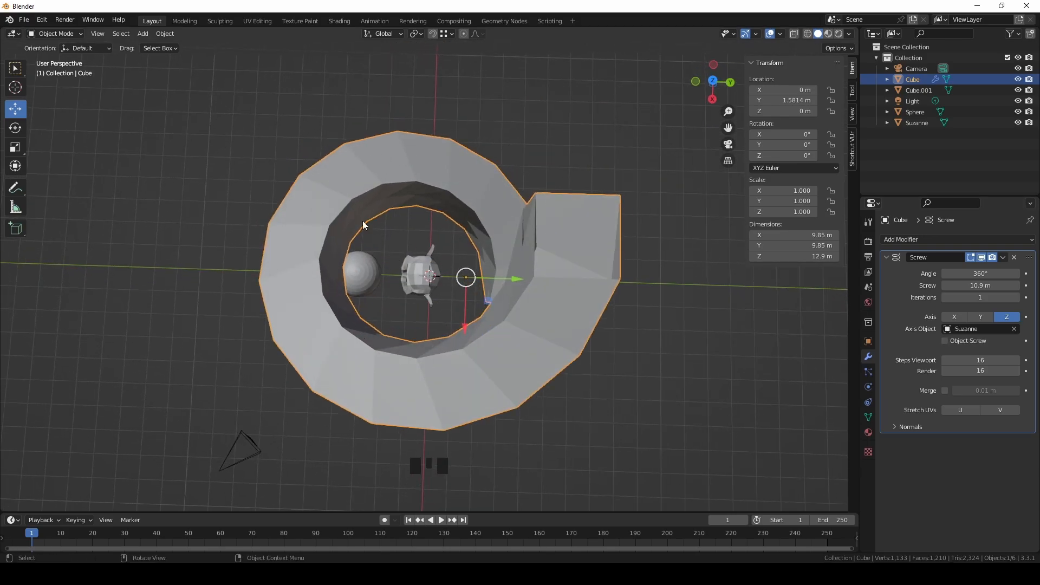
# Step: Compare the origins of the monkey and the sphere, and view the spiral from the top with X-ray turned on
pyautogui.click(418, 281)
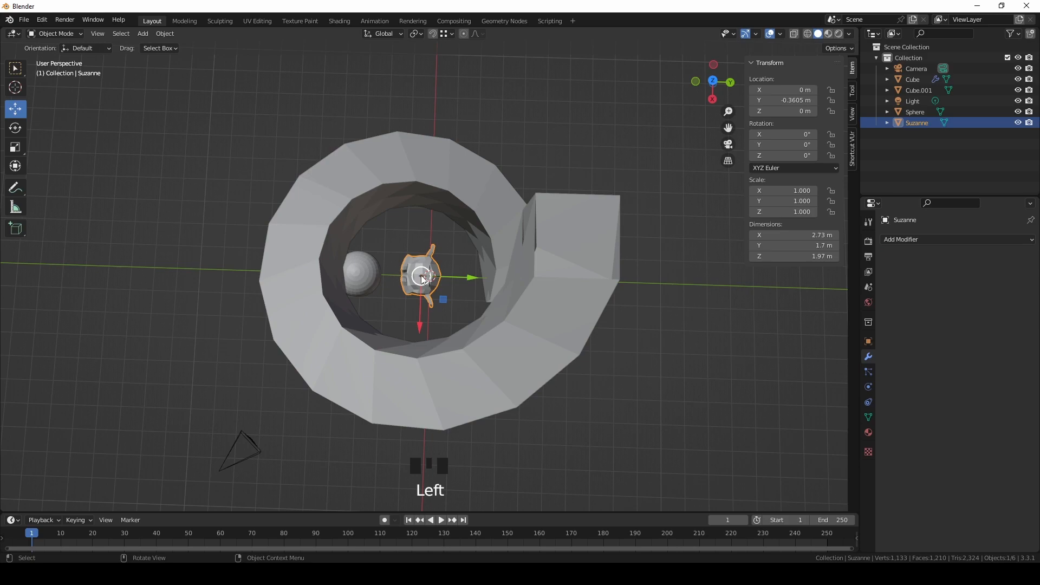
pyautogui.click(359, 272)
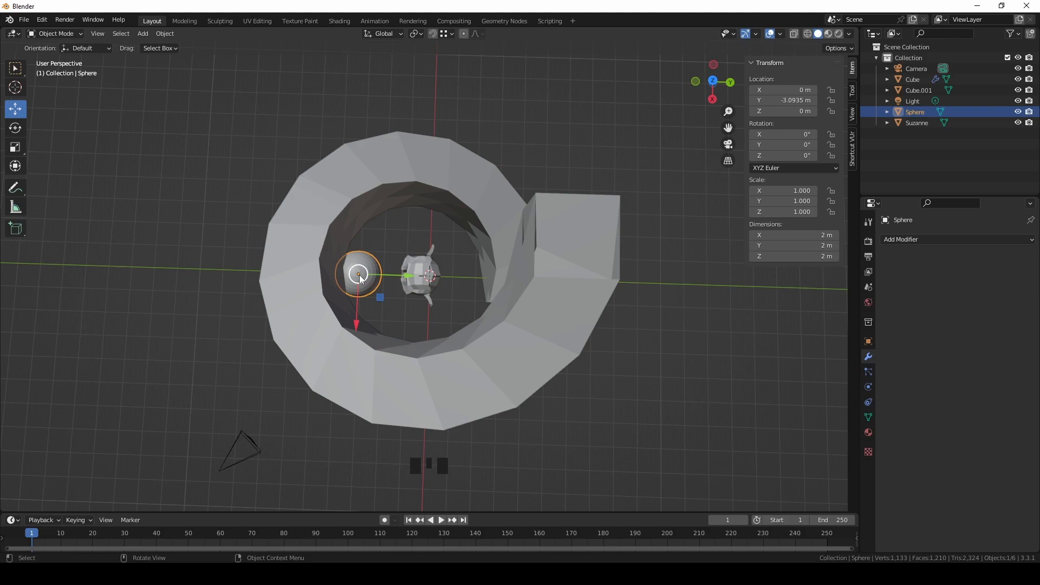
pyautogui.click(714, 82)
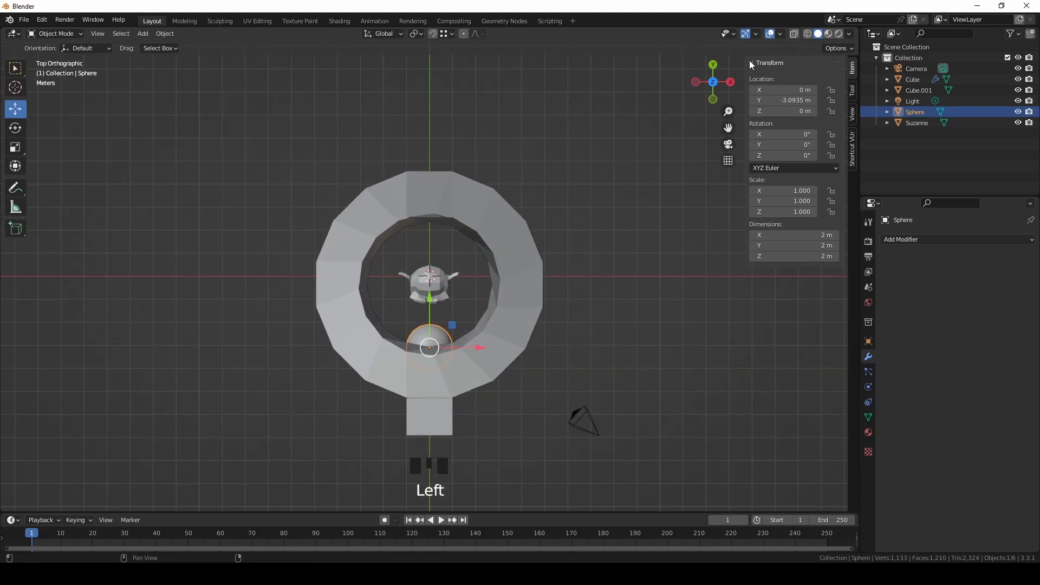
pyautogui.click(798, 36)
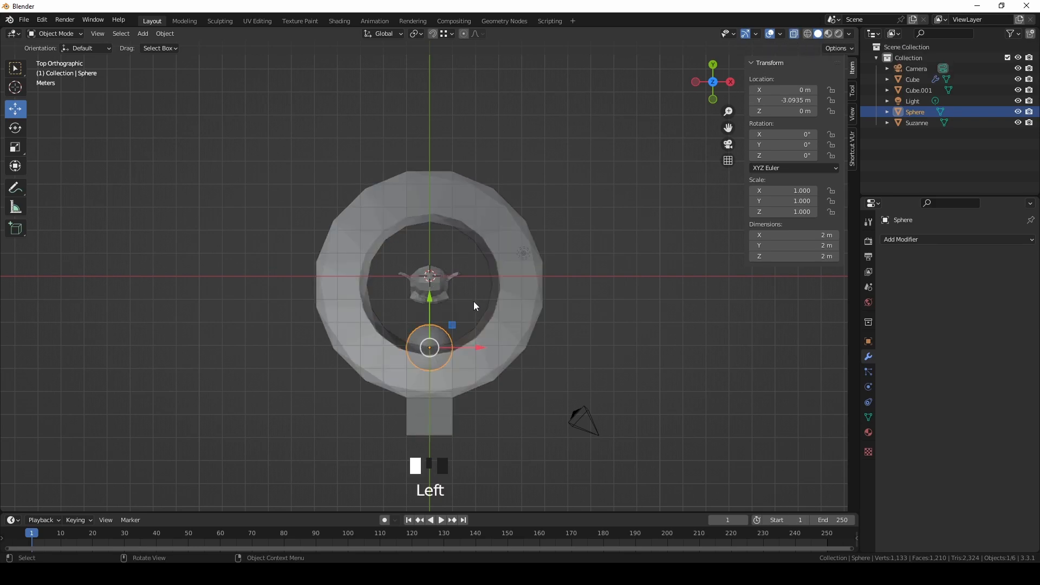
pyautogui.keyDown('shift'); pyautogui.moveTo(480, 285); pyautogui.dragTo(515, 203, button='middle'); pyautogui.keyUp('shift')
# Step: Replace the Screw modifier's axis object on the spiral with the sphere
pyautogui.click(519, 177)
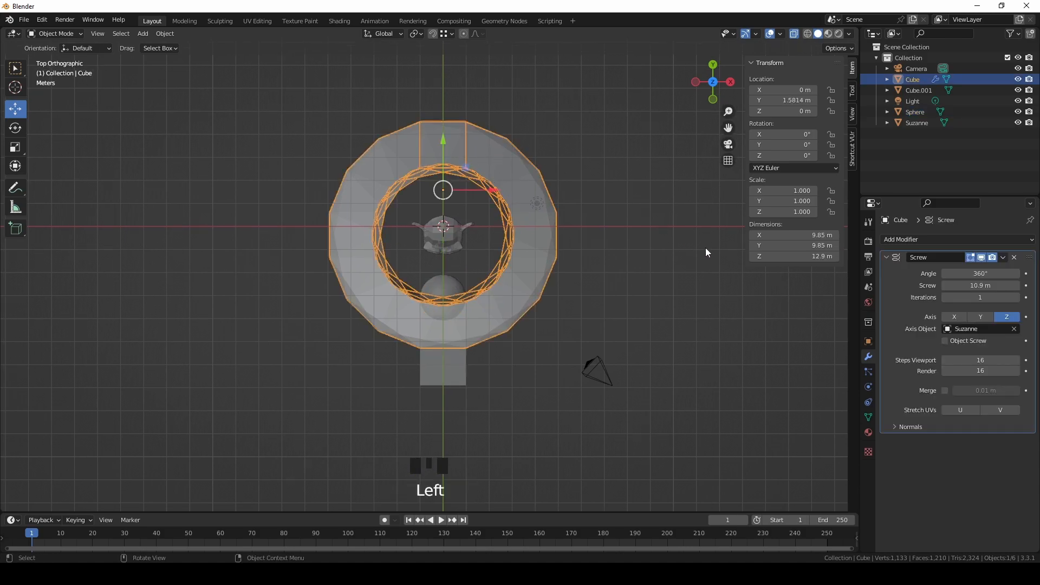
pyautogui.click(1015, 329)
pyautogui.click(1015, 329)
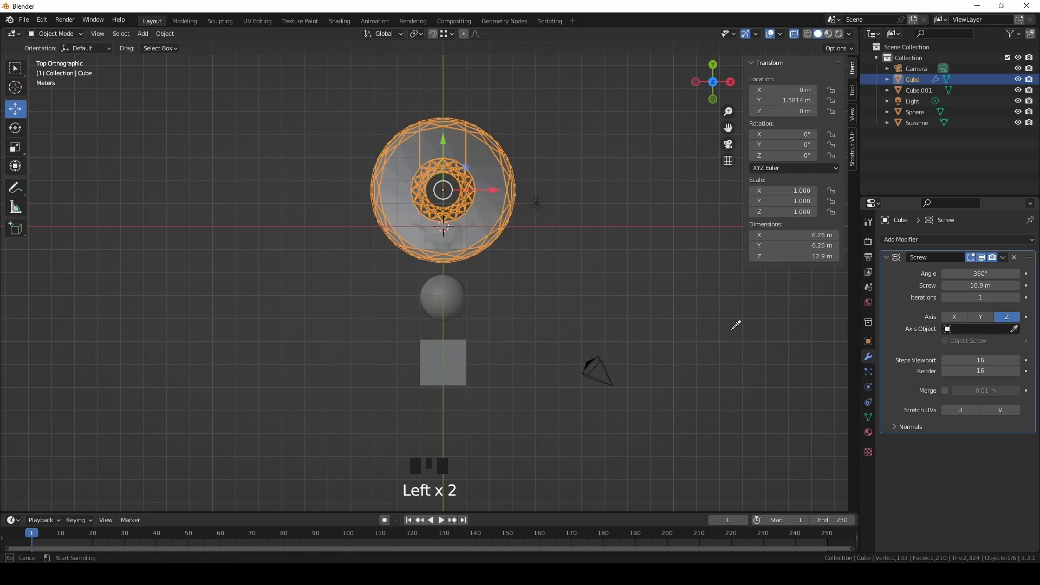
pyautogui.click(449, 295)
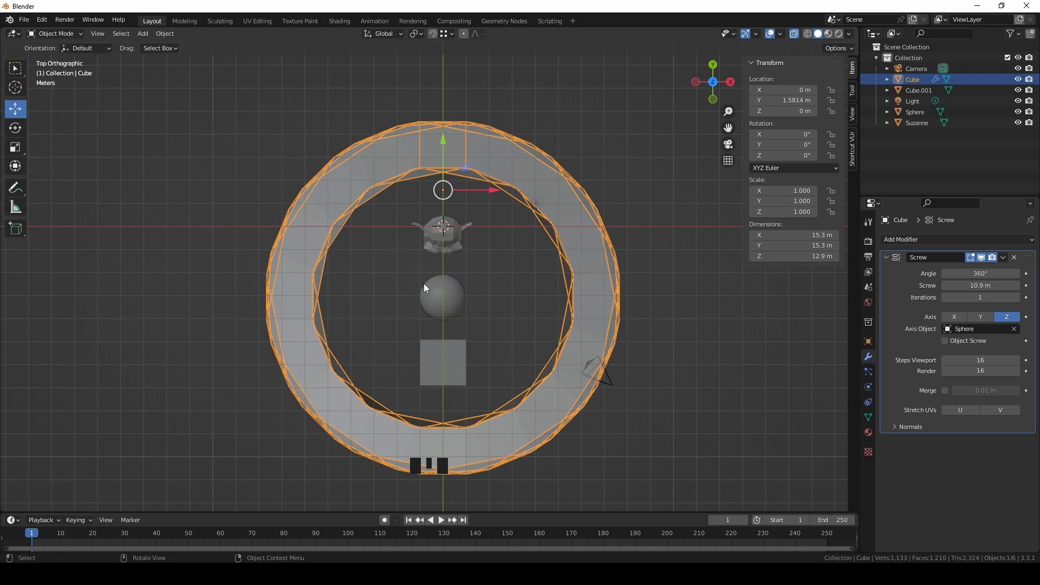
# Step: Replace the Screw modifier's axis object with the second cube and inspect the resulting spiral in perspective
pyautogui.click(1015, 329)
pyautogui.click(1017, 328)
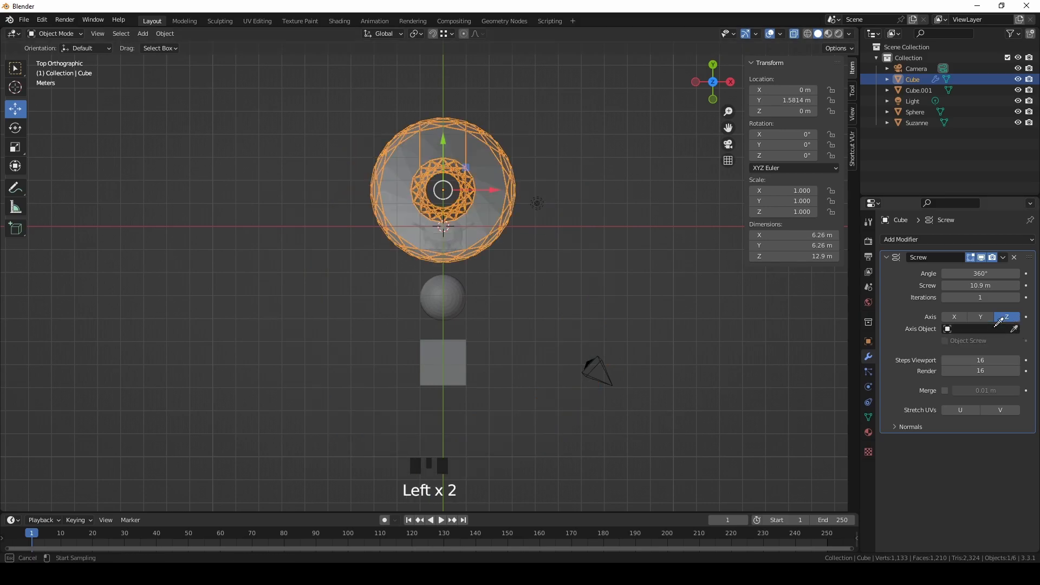
pyautogui.click(441, 366)
pyautogui.scroll(-1, 468, 251)
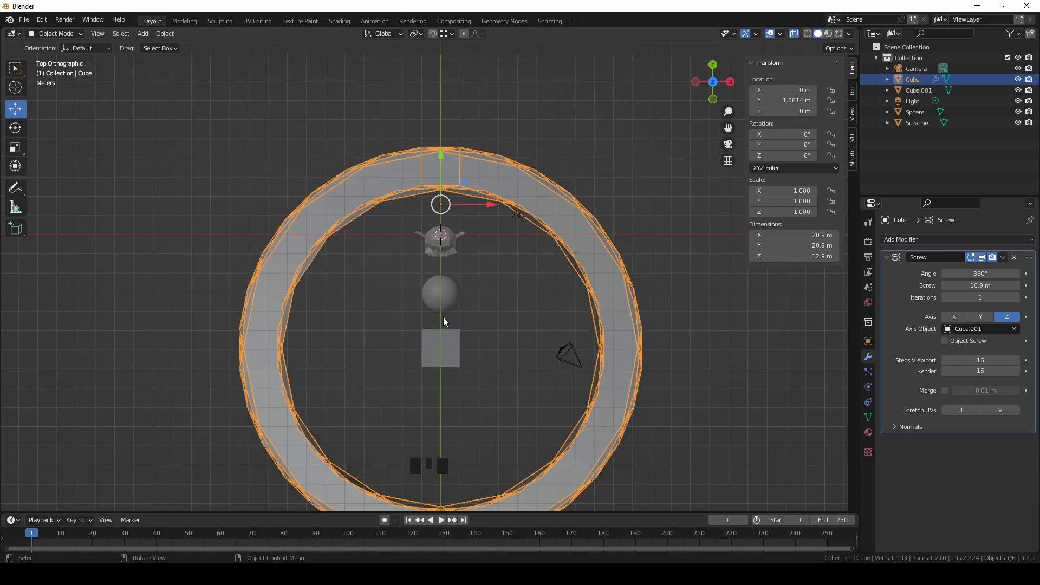
pyautogui.moveTo(741, 307); pyautogui.dragTo(379, 218, button='middle')
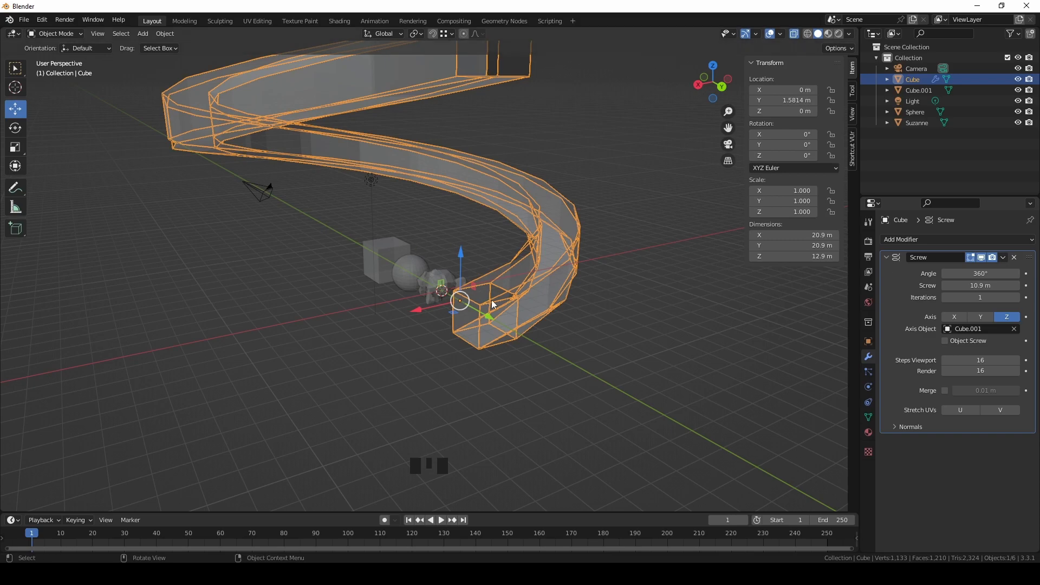
pyautogui.moveTo(448, 292); pyautogui.dragTo(459, 287, button='middle')
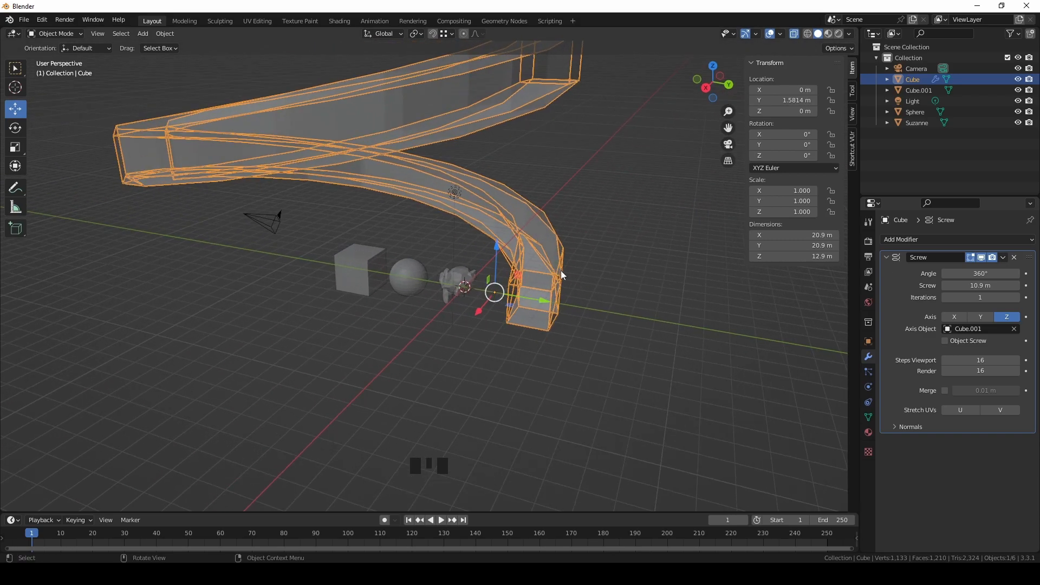
# Step: Remove the Screw modifier from the original cube and turn off X-ray display
pyautogui.click(1015, 257)
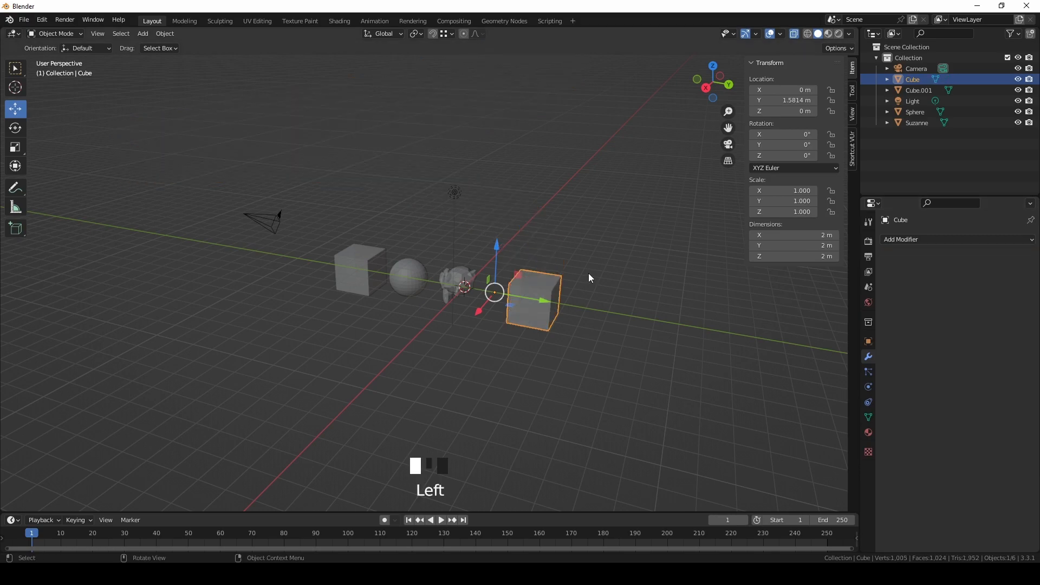
pyautogui.click(793, 33)
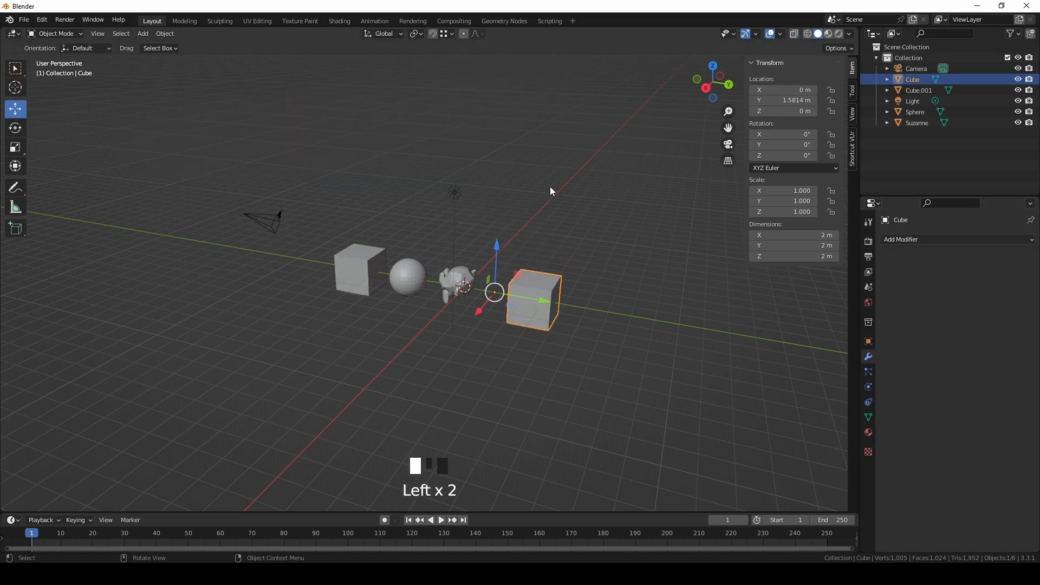
pyautogui.moveTo(557, 192); pyautogui.dragTo(580, 246, button='middle')
# Step: Add an Array modifier to the original cube, raise its count to 10, and collapse its settings
pyautogui.click(917, 242)
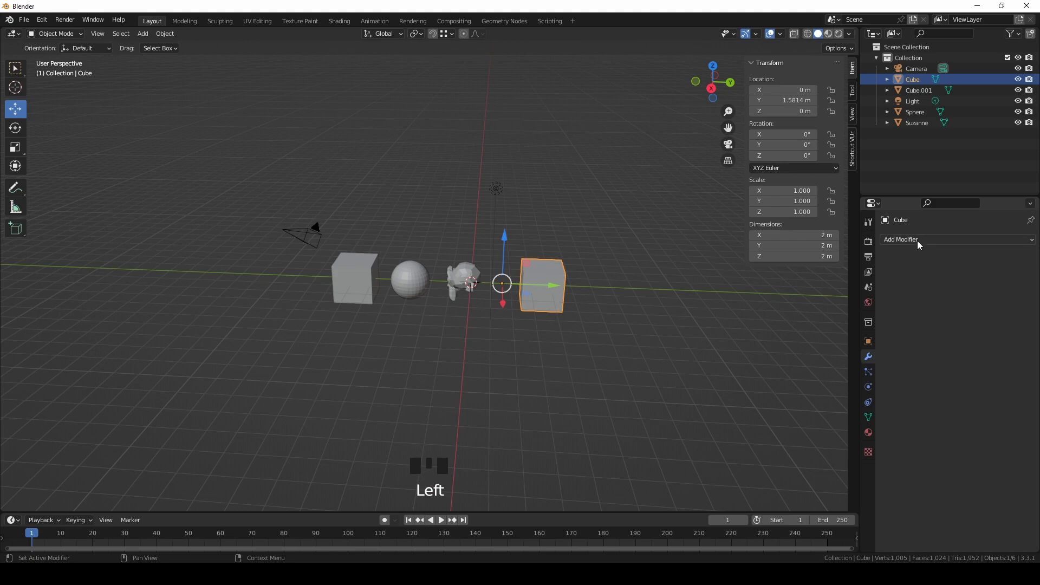
pyautogui.click(916, 241)
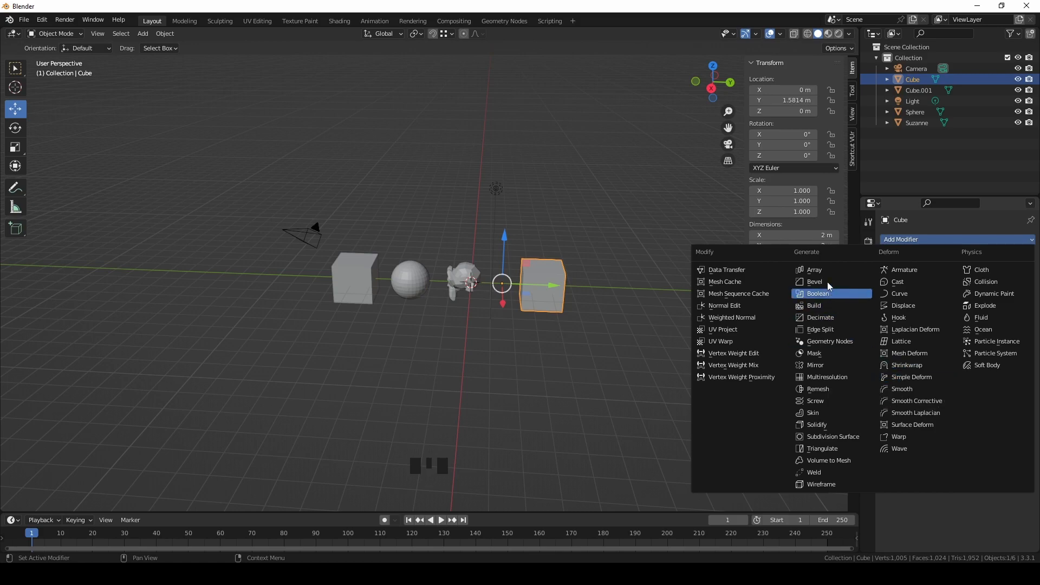
pyautogui.click(815, 270)
pyautogui.click(1017, 288)
pyautogui.click(1017, 289)
pyautogui.click(1017, 290)
pyautogui.click(1017, 290)
pyautogui.click(1017, 289)
pyautogui.click(1017, 289)
pyautogui.click(1017, 289)
pyautogui.moveTo(553, 320); pyautogui.dragTo(691, 323, button='middle')
pyautogui.click(1017, 287)
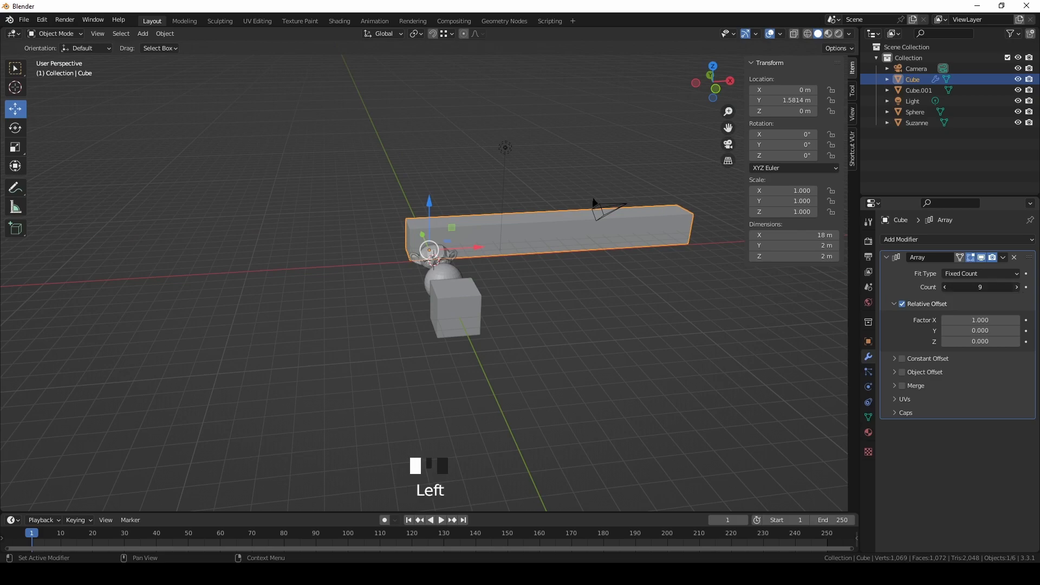
pyautogui.click(887, 258)
# Step: Add a Simple Deform modifier below the Array and set it to Bend around the Z axis
pyautogui.click(910, 244)
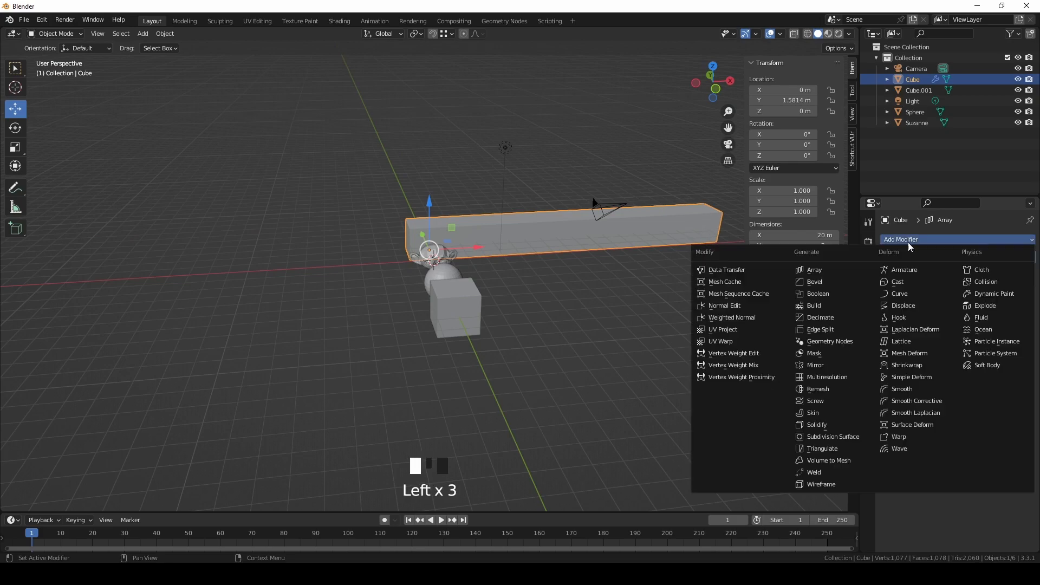
pyautogui.click(920, 377)
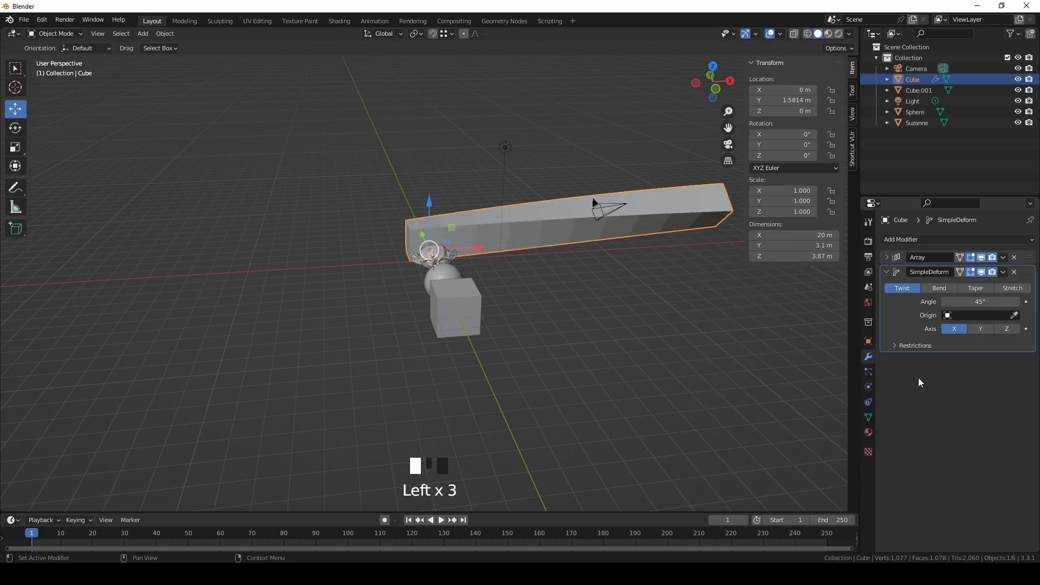
pyautogui.moveTo(785, 319); pyautogui.dragTo(557, 161, button='middle')
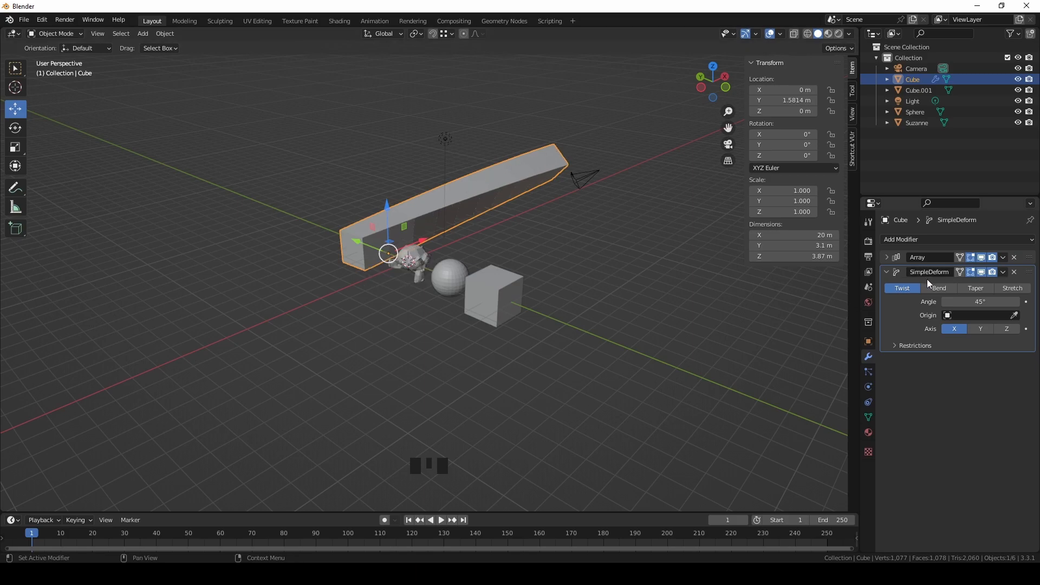
pyautogui.click(940, 288)
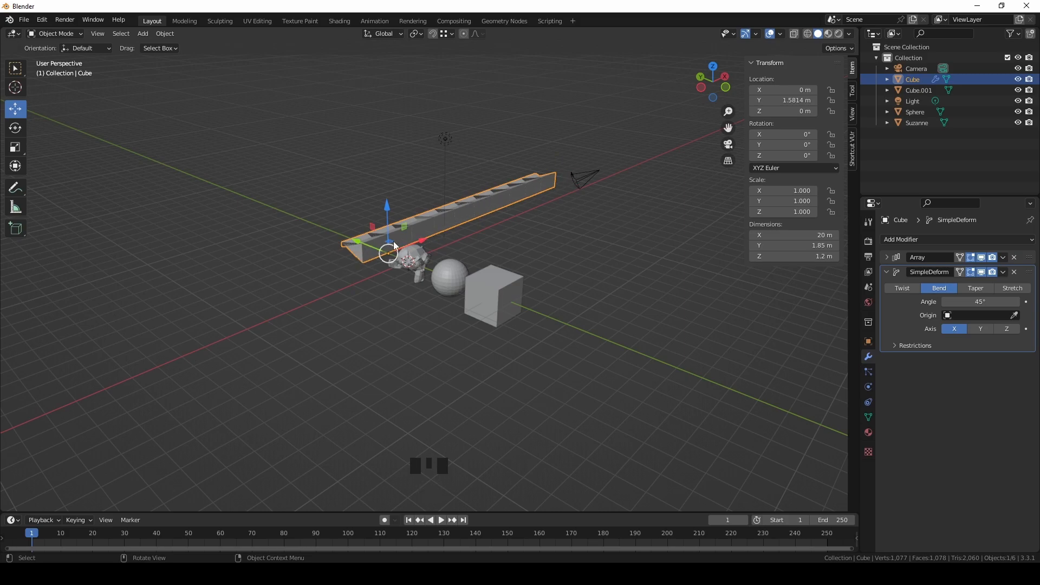
pyautogui.click(981, 329)
pyautogui.click(1007, 328)
pyautogui.moveTo(623, 301); pyautogui.dragTo(350, 290, button='middle')
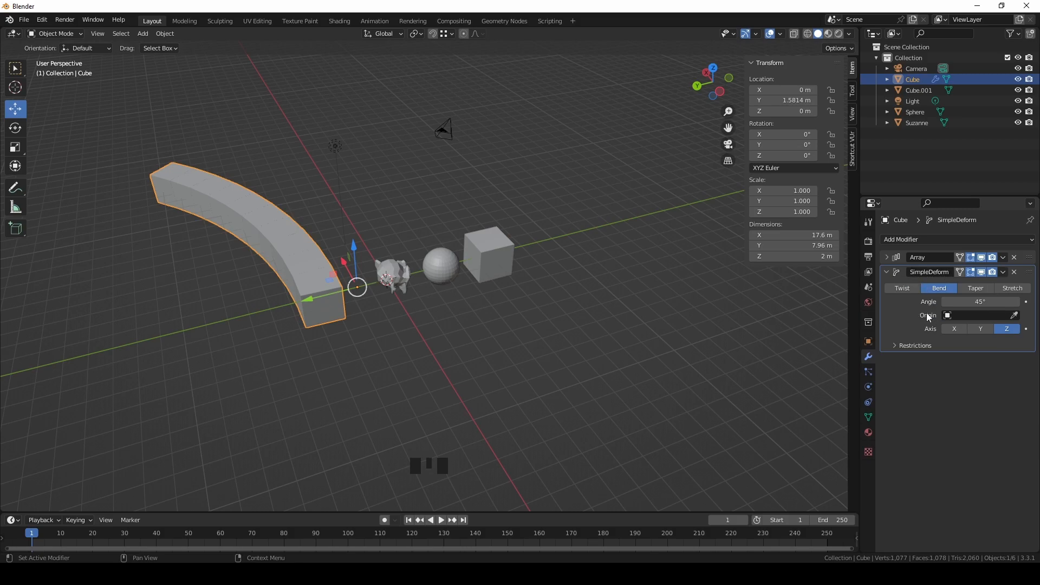
# Step: Set the second cube as the origin object of the bar's Simple Deform modifier
pyautogui.click(1015, 315)
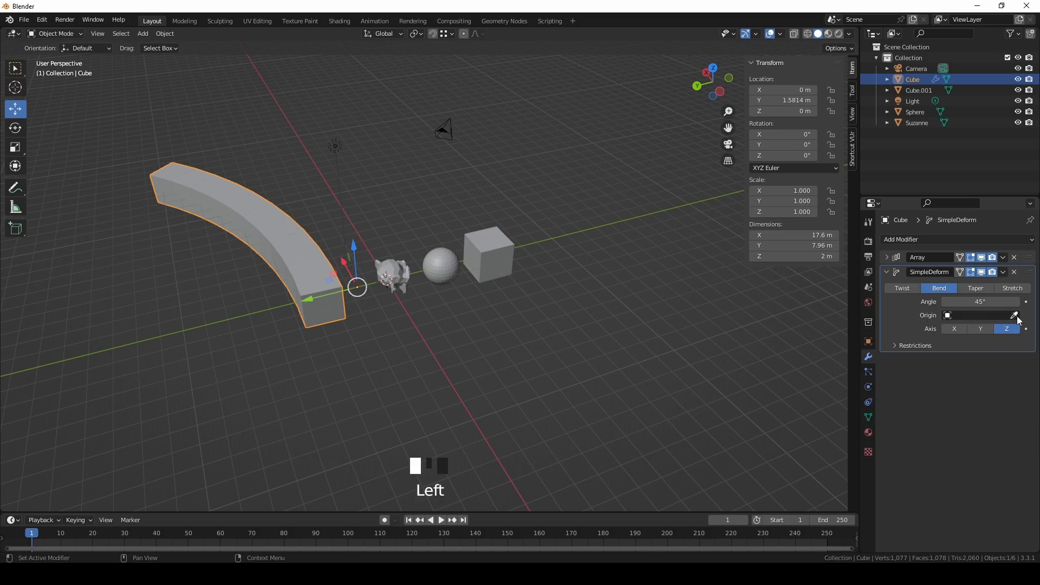
pyautogui.click(494, 257)
pyautogui.click(470, 251)
pyautogui.click(249, 254)
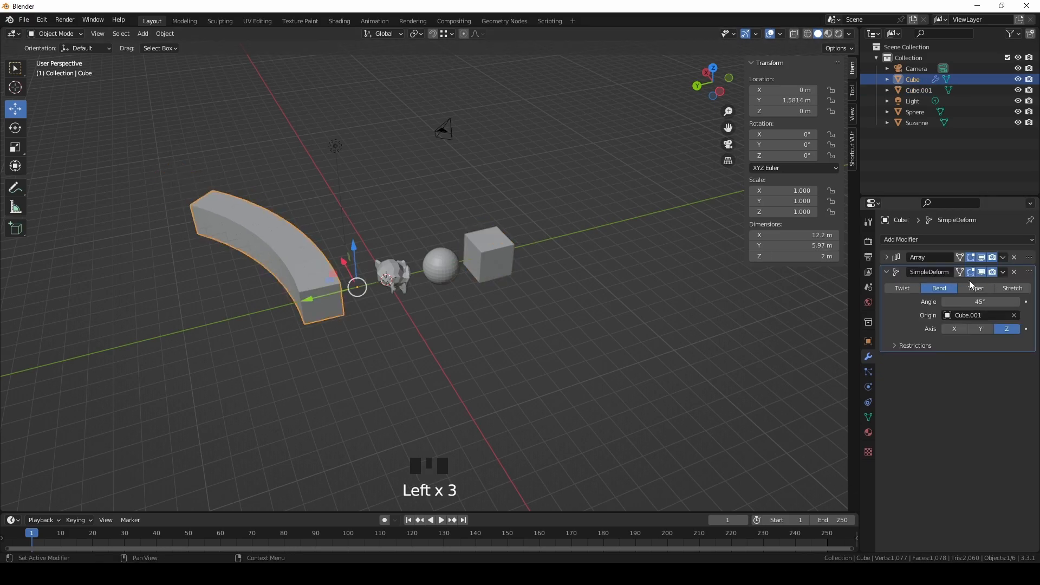
# Step: Move the second cube along the Y axis to the far side of the bent bar, and check the bar's bend
pyautogui.click(506, 254)
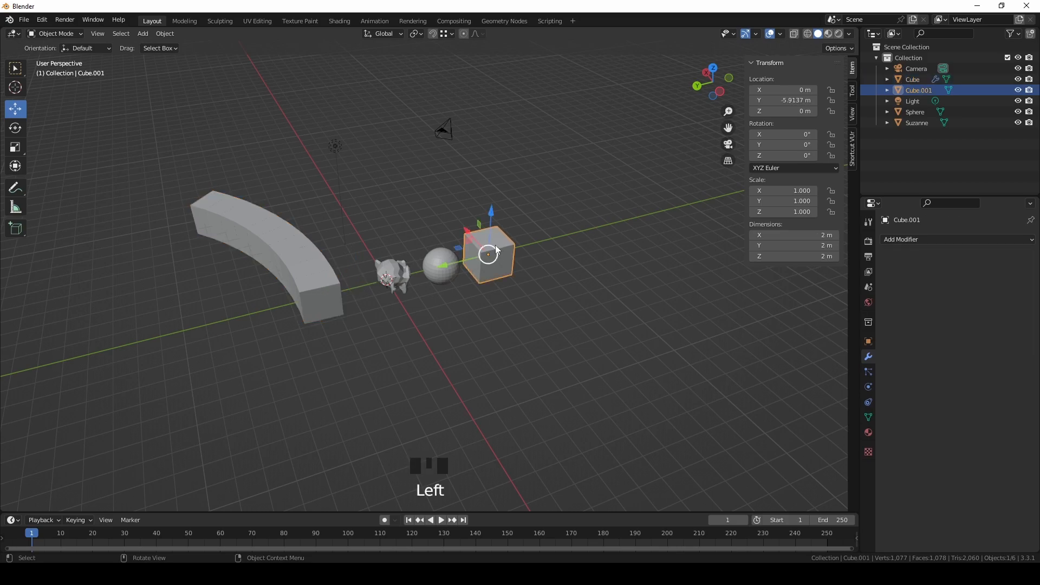
pyautogui.moveTo(466, 263); pyautogui.dragTo(237, 320)
pyautogui.click(295, 255)
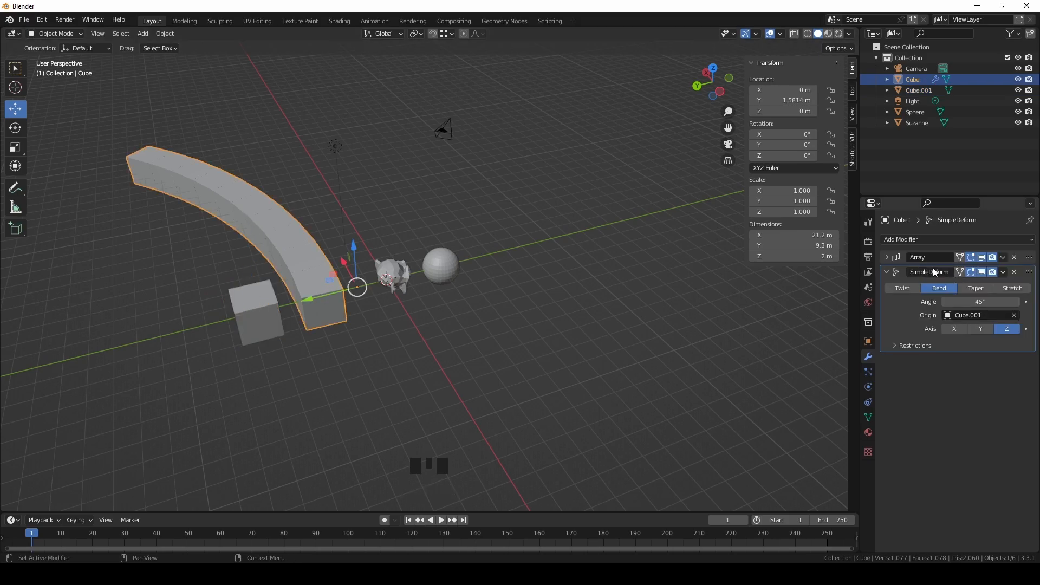
pyautogui.click(268, 310)
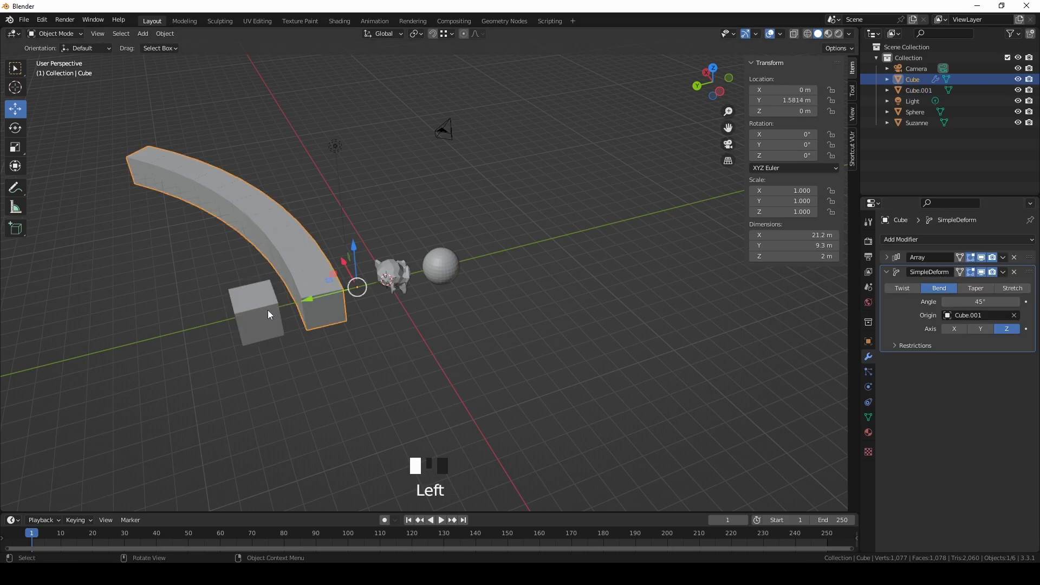
# Step: Move the second cube along the Y axis past the sphere to about Y -6.24 m, changing the bar's bend origin
pyautogui.click(328, 295)
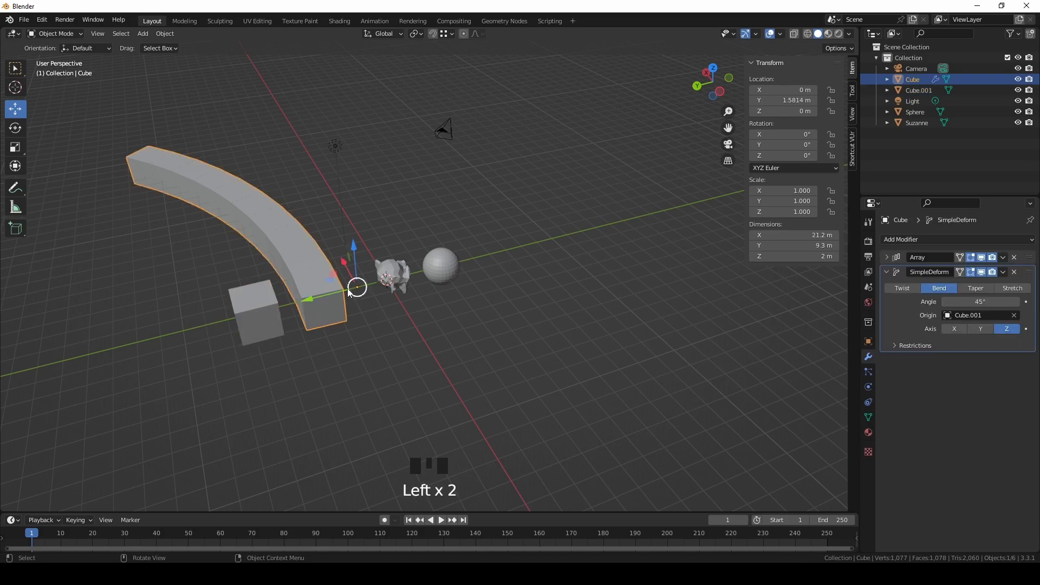
pyautogui.click(256, 308)
pyautogui.moveTo(239, 317); pyautogui.dragTo(226, 286)
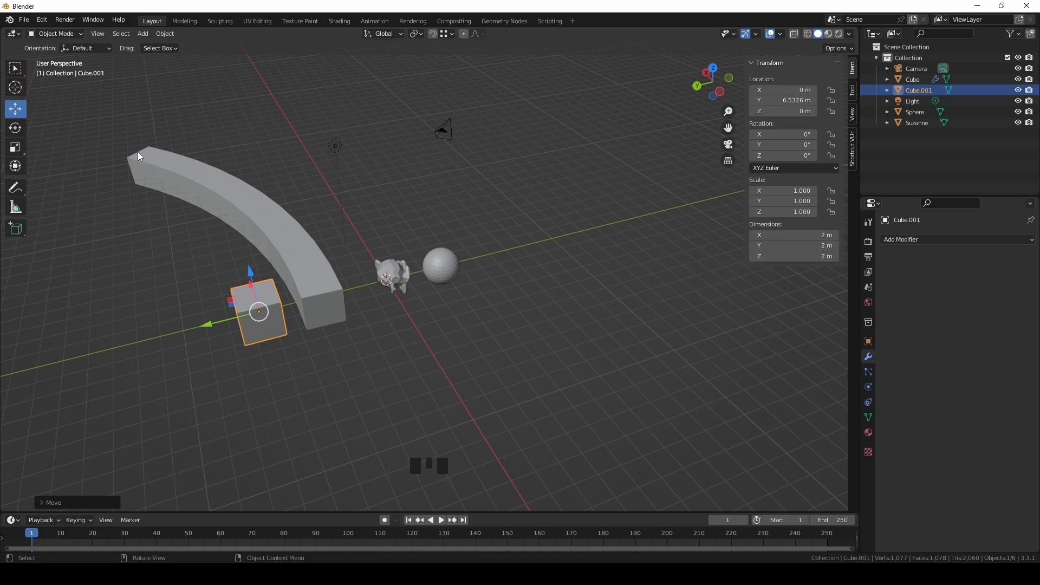
pyautogui.click(289, 275)
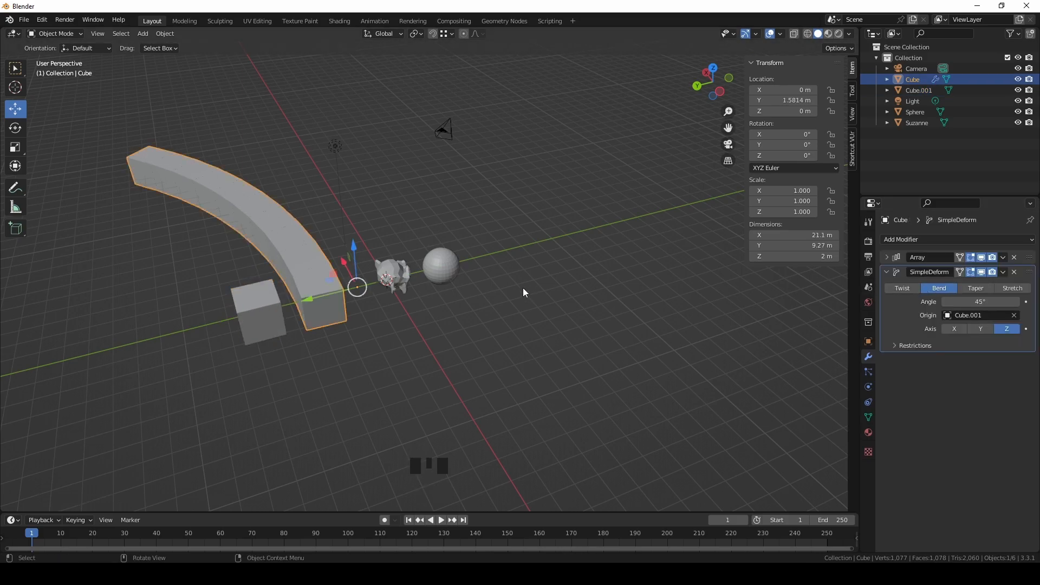
pyautogui.click(274, 287)
pyautogui.click(330, 285)
pyautogui.moveTo(261, 320); pyautogui.dragTo(494, 276)
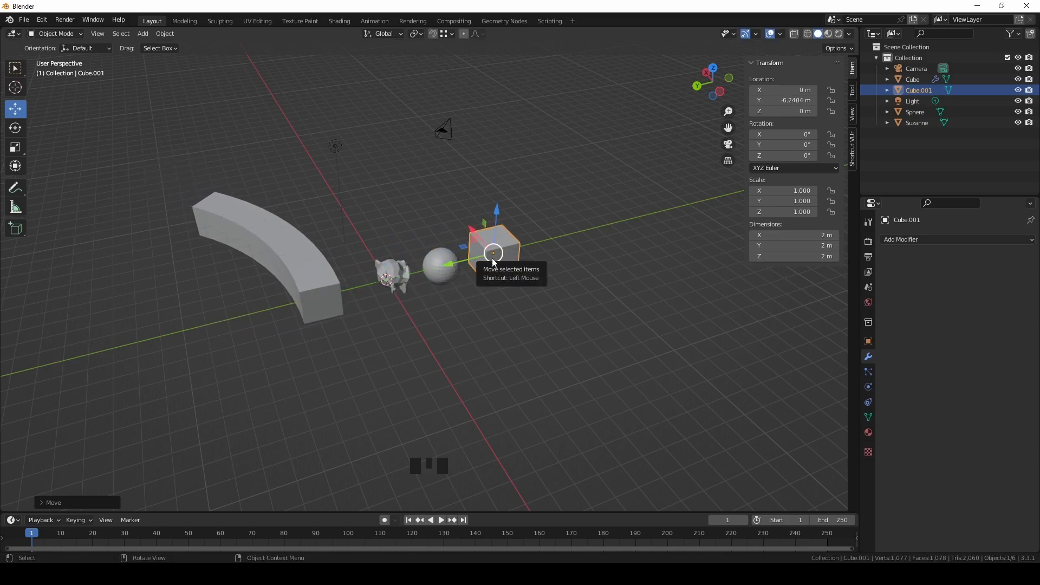
# Step: Clear the selection and review the Snap options for moving the selection or the 3D cursor
pyautogui.click(417, 285)
pyautogui.moveTo(621, 327); pyautogui.dragTo(228, 229)
pyautogui.click(483, 297)
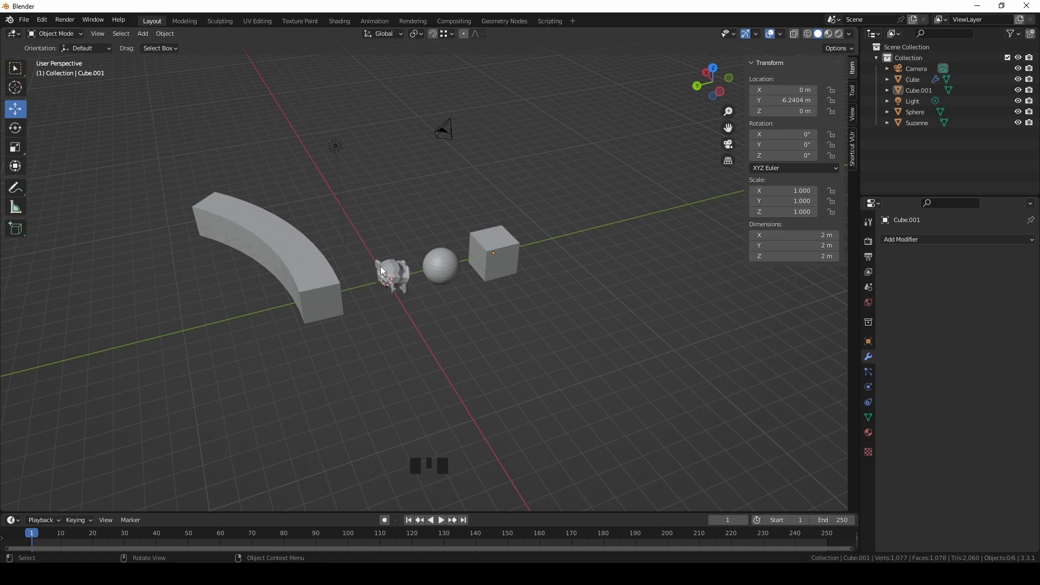
pyautogui.hotkey('shift', 's')
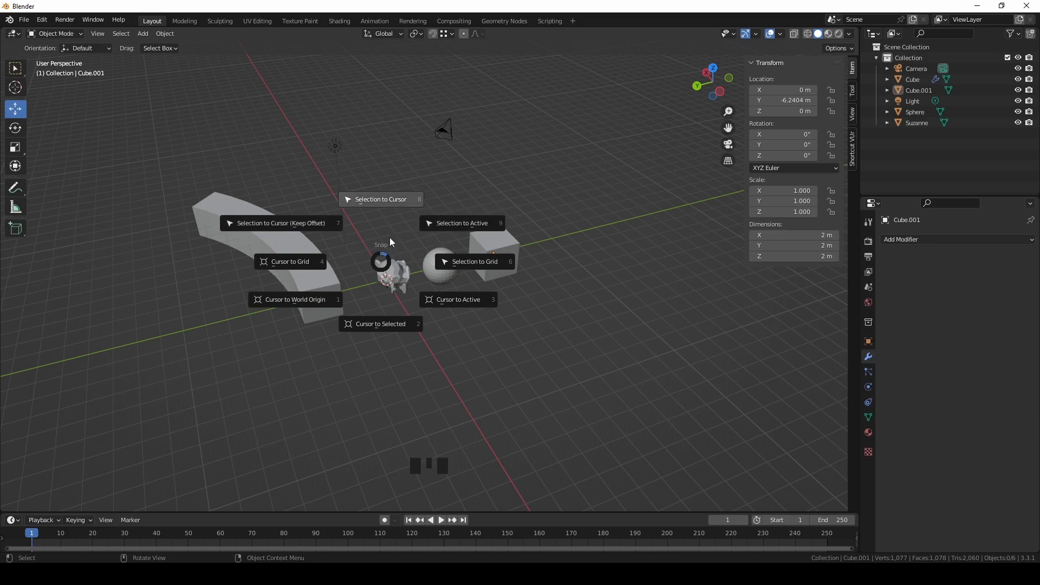
pyautogui.press('Escape')
# Step: Select the second cube, sphere and monkey head together and move them along the X axis to about X -7.29 m
pyautogui.moveTo(599, 324); pyautogui.dragTo(381, 225)
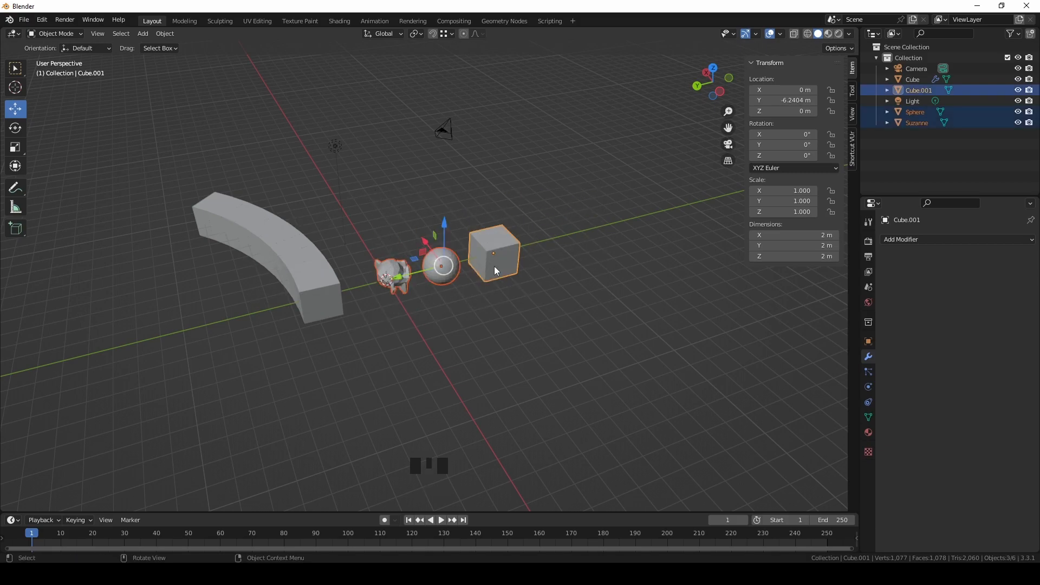
pyautogui.hotkey('shift', 's')
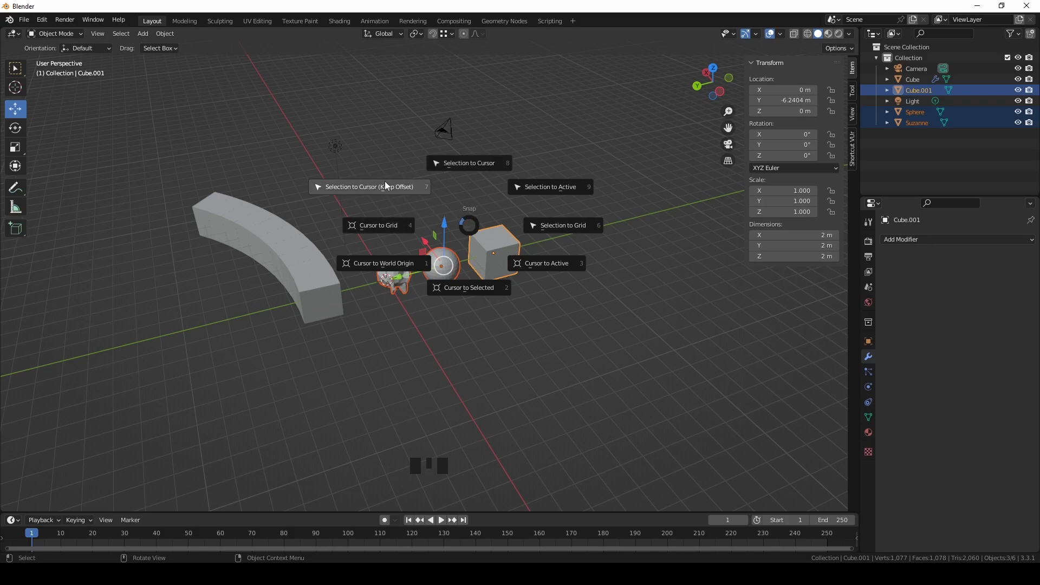
pyautogui.press('Escape')
pyautogui.moveTo(482, 271); pyautogui.dragTo(419, 245, button='middle')
pyautogui.moveTo(379, 264); pyautogui.dragTo(518, 321)
# Step: Clear the origin object of the bent bar's Simple Deform, and remove its Simple Deform and Array modifiers
pyautogui.click(479, 363)
pyautogui.click(1015, 316)
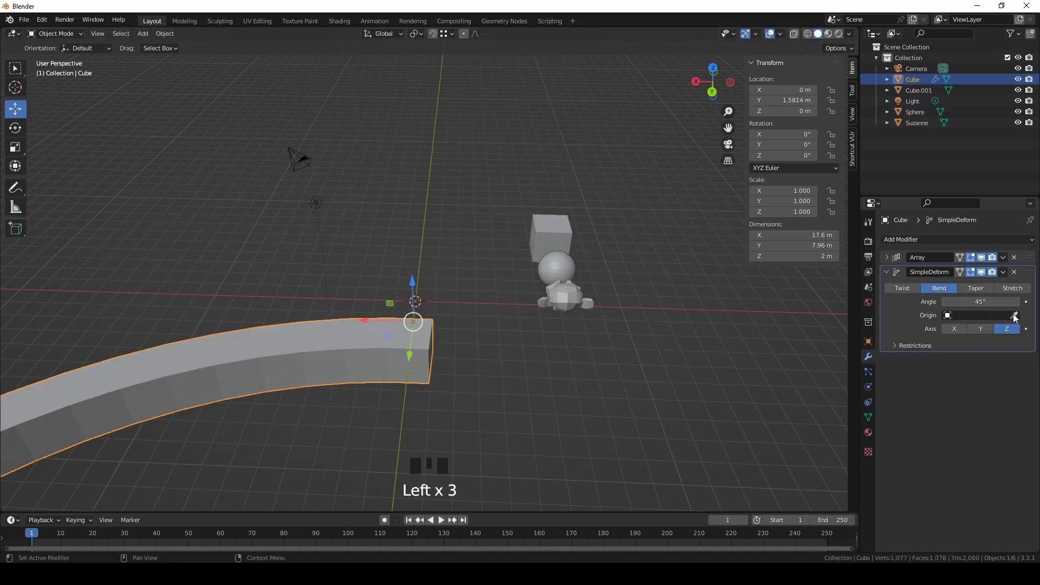
pyautogui.moveTo(499, 305); pyautogui.dragTo(477, 315, button='middle')
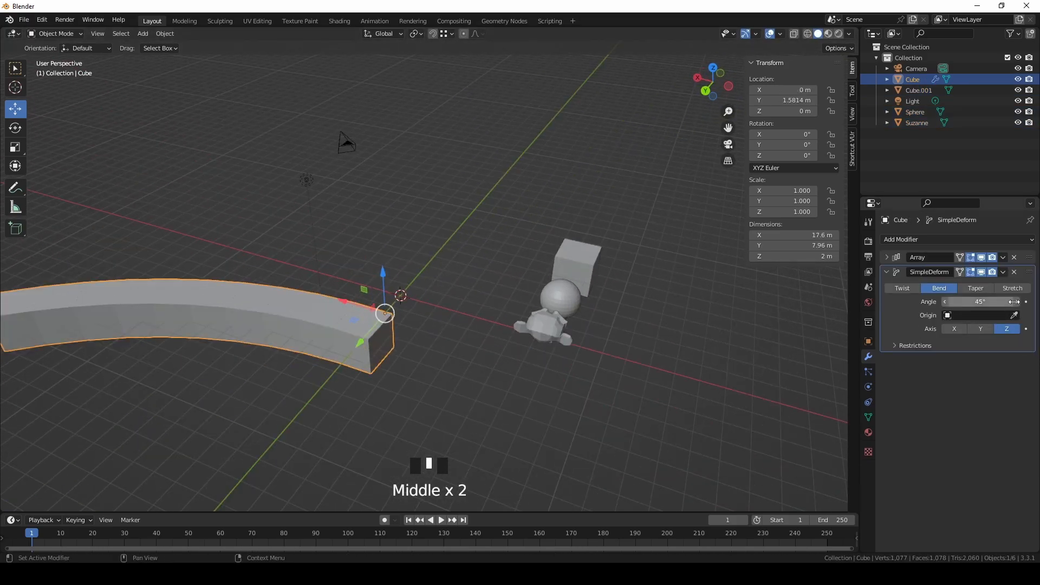
pyautogui.click(887, 272)
pyautogui.click(1015, 272)
pyautogui.click(1014, 257)
# Step: Move the original cube along the X axis into line with the other objects and select the monkey head
pyautogui.moveTo(344, 301); pyautogui.dragTo(524, 345)
pyautogui.click(554, 331)
pyautogui.moveTo(593, 331); pyautogui.dragTo(571, 259, button='middle')
pyautogui.keyDown('shift'); pyautogui.moveTo(451, 212); pyautogui.dragTo(376, 248, button='middle'); pyautogui.keyUp('shift')
pyautogui.moveTo(449, 296); pyautogui.dragTo(404, 294, button='middle')
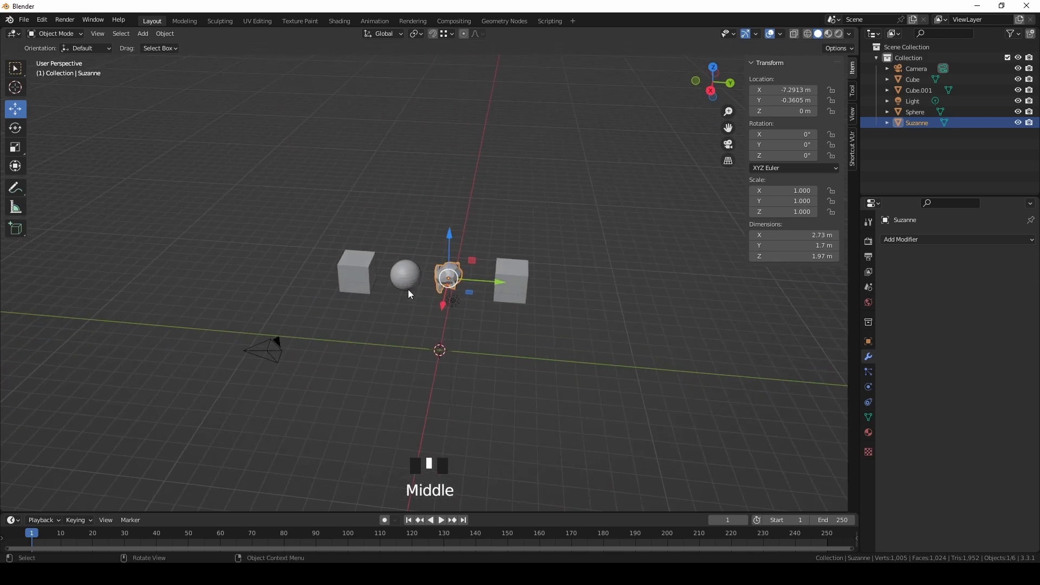
# Step: Scatter the monkey head, sphere and both cubes freely in space, placing the original cube at about X -12.74, Y 4.09, Z 4.56 m
pyautogui.press('g')
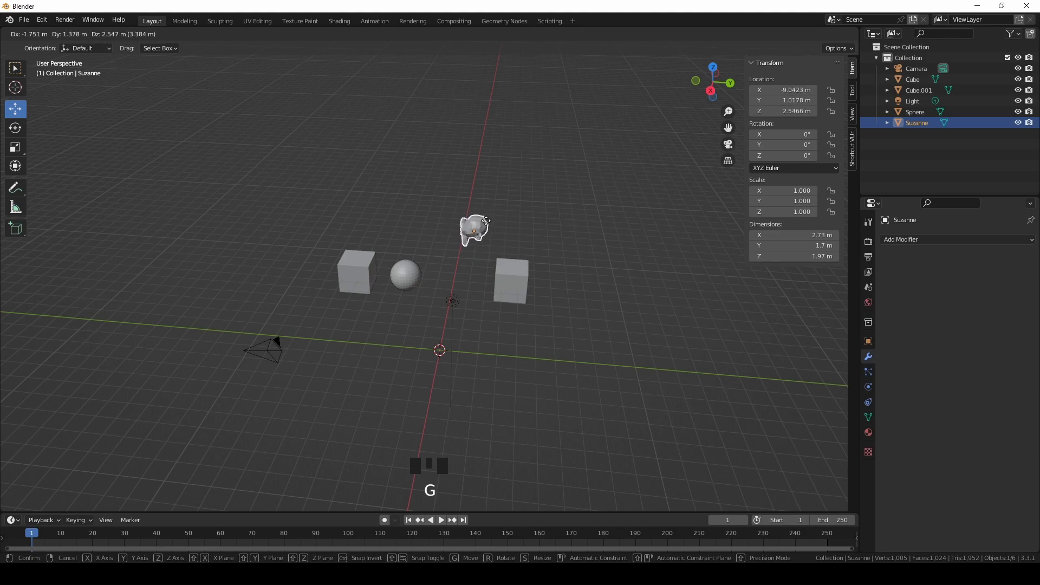
pyautogui.click(486, 220)
pyautogui.moveTo(448, 281)
pyautogui.mouseDown(button='middle')
pyautogui.moveTo(398, 286)
pyautogui.moveTo(443, 268)
pyautogui.mouseUp(button='middle')
pyautogui.click(443, 269)
pyautogui.press('g')
pyautogui.click(473, 177)
pyautogui.click(417, 263)
pyautogui.press('g')
pyautogui.click(347, 177)
pyautogui.click(554, 307)
pyautogui.press('g')
pyautogui.click(629, 219)
pyautogui.moveTo(580, 325); pyautogui.dragTo(476, 390, button='middle')
pyautogui.moveTo(535, 293); pyautogui.dragTo(531, 289, button='middle')
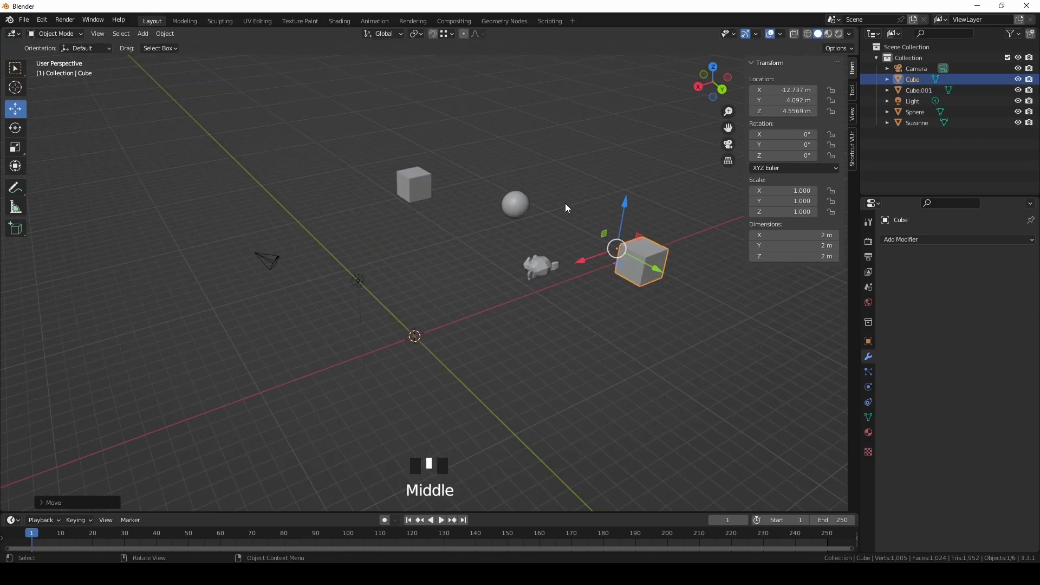
# Step: Select all objects in the scene and try rotating them around their shared pivot with the Rotate tool
pyautogui.press('a')
pyautogui.moveTo(564, 208); pyautogui.dragTo(522, 243, button='middle')
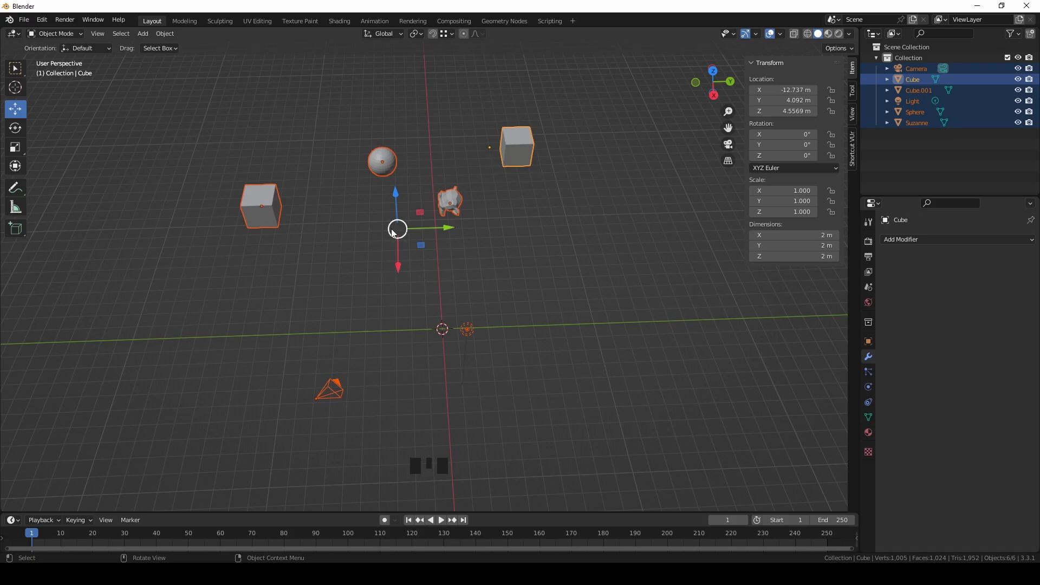
pyautogui.click(15, 128)
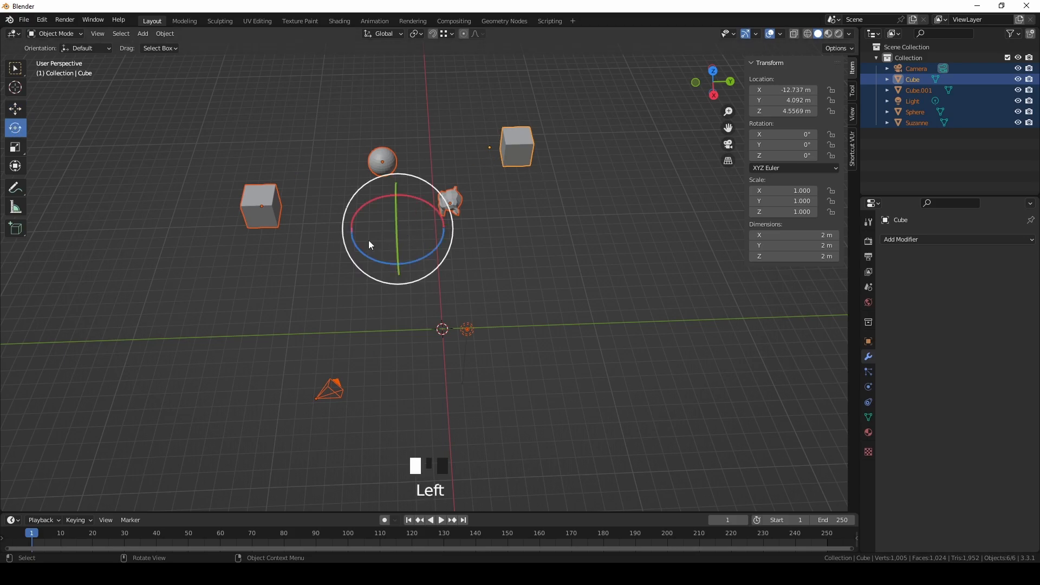
pyautogui.moveTo(424, 258); pyautogui.dragTo(441, 239)
pyautogui.rightClick(441, 239)
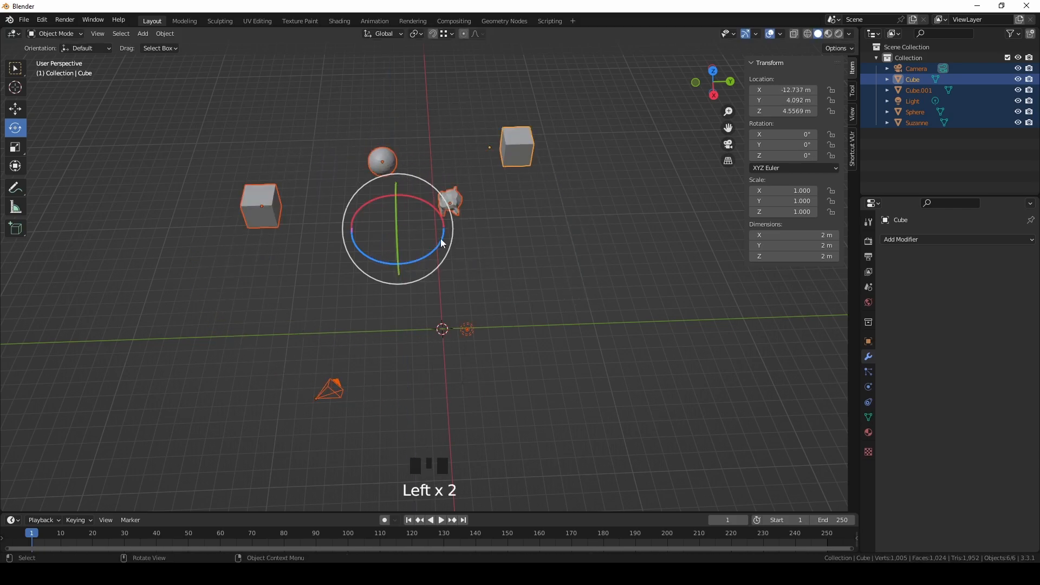
# Step: Try scaling all selected objects around their shared pivot with the Scale tool
pyautogui.click(16, 109)
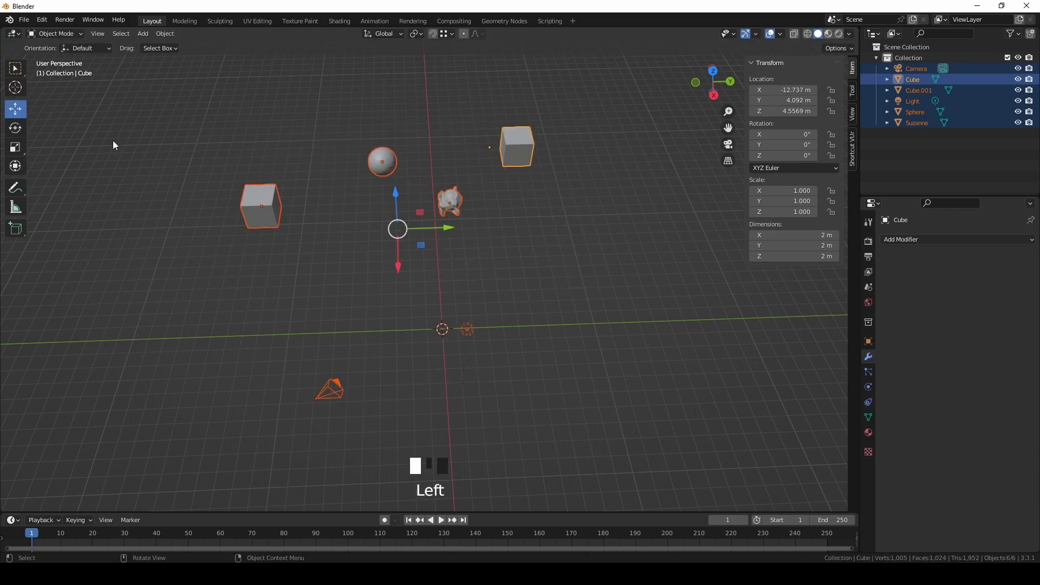
pyautogui.click(16, 147)
pyautogui.moveTo(421, 244); pyautogui.dragTo(450, 254)
pyautogui.rightClick(451, 254)
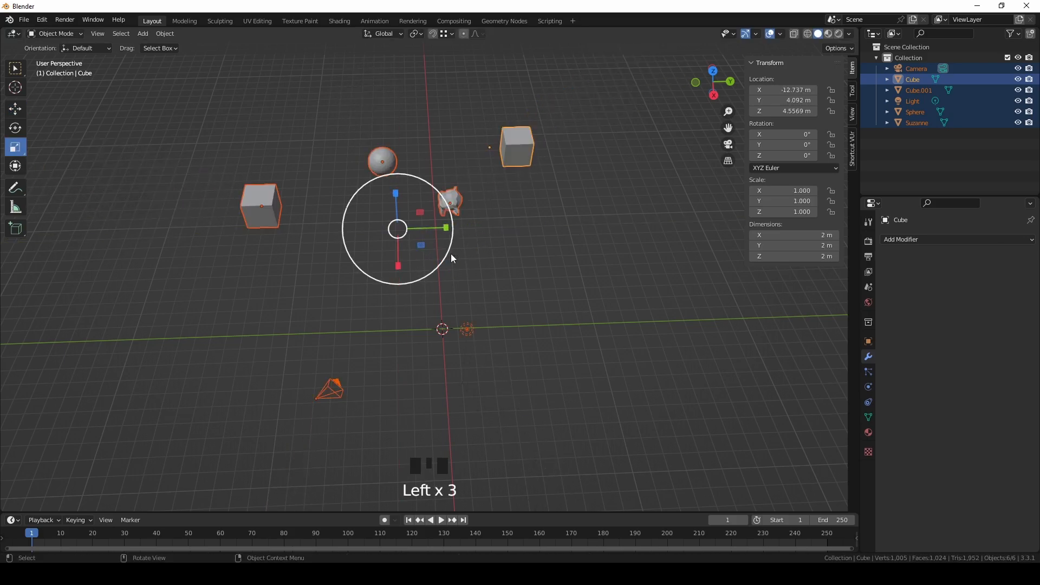
# Step: Switch to the Select Box tool and snap all selected objects to the 3D cursor while keeping their offset
pyautogui.click(14, 72)
pyautogui.hotkey('shift', 's')
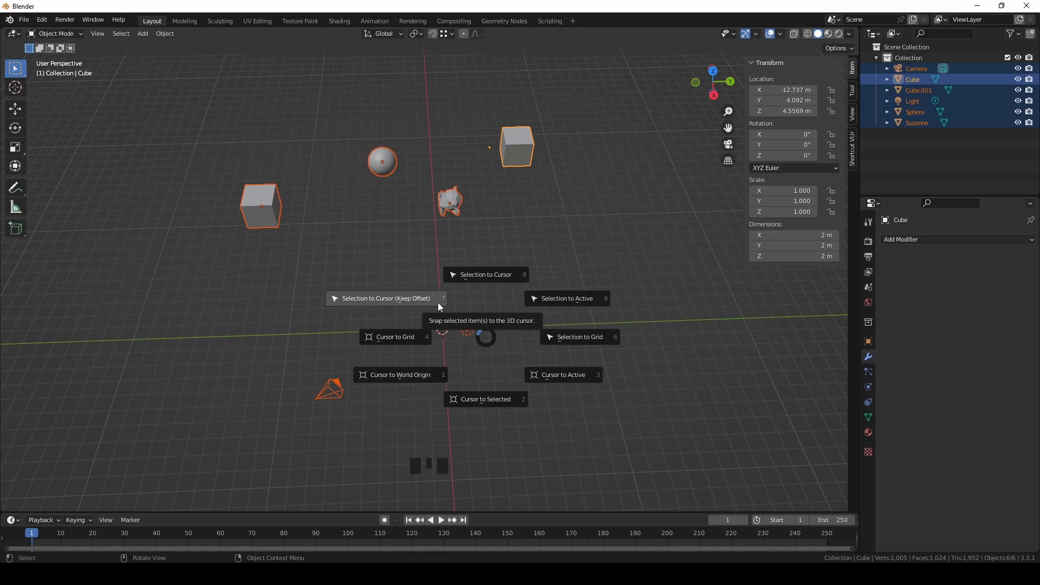
pyautogui.click(409, 299)
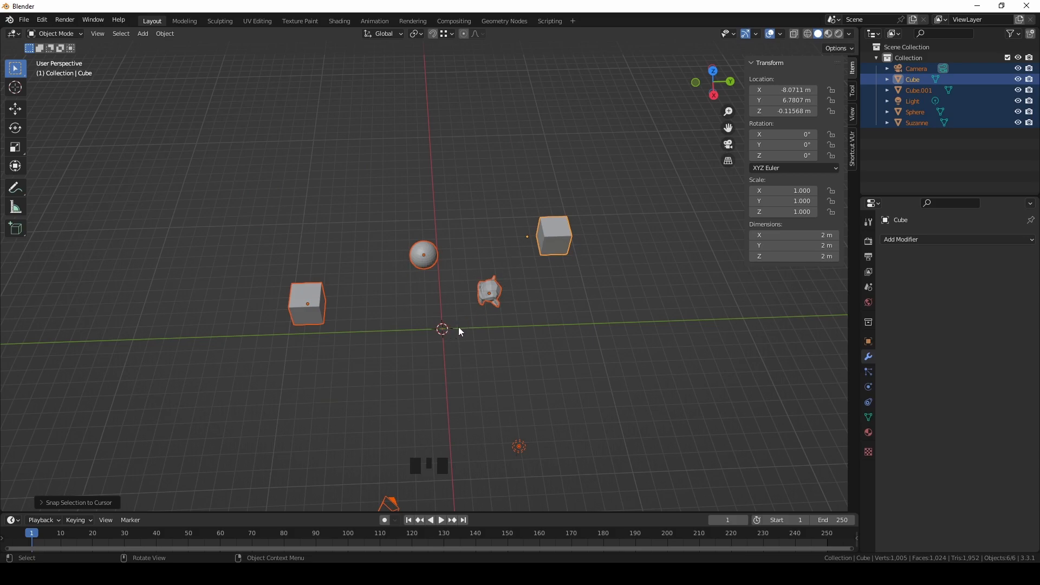
pyautogui.scroll(-2, 439, 319)
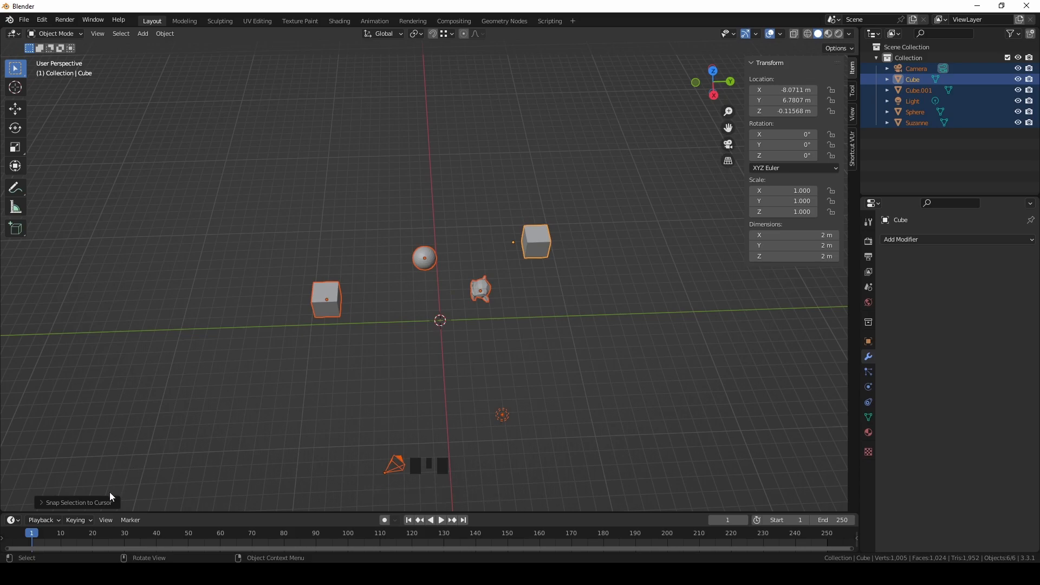
# Step: Disable the Offset option of the snap operation and enable it again to compare both arrangements
pyautogui.click(70, 504)
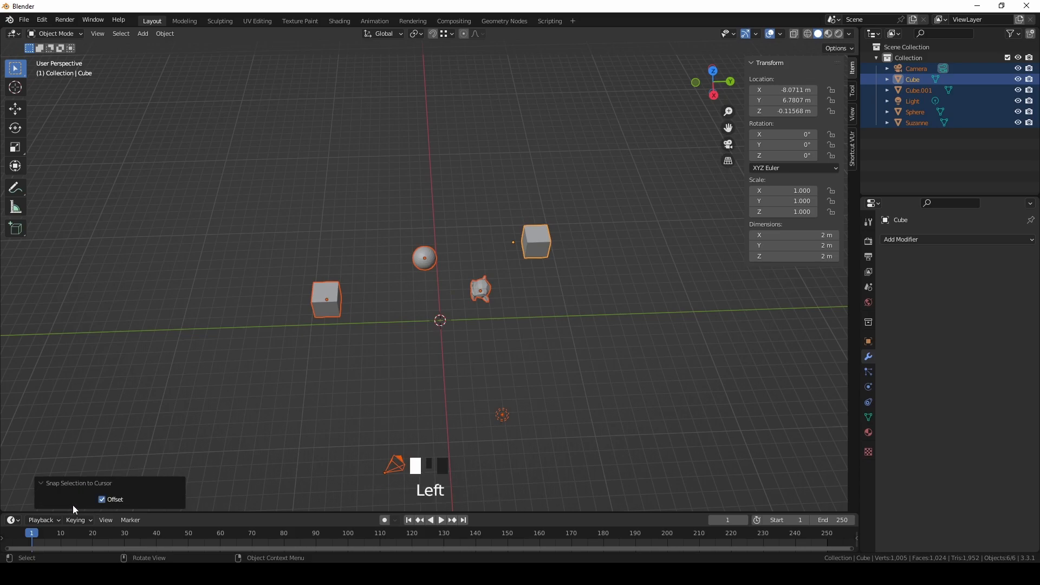
pyautogui.click(102, 499)
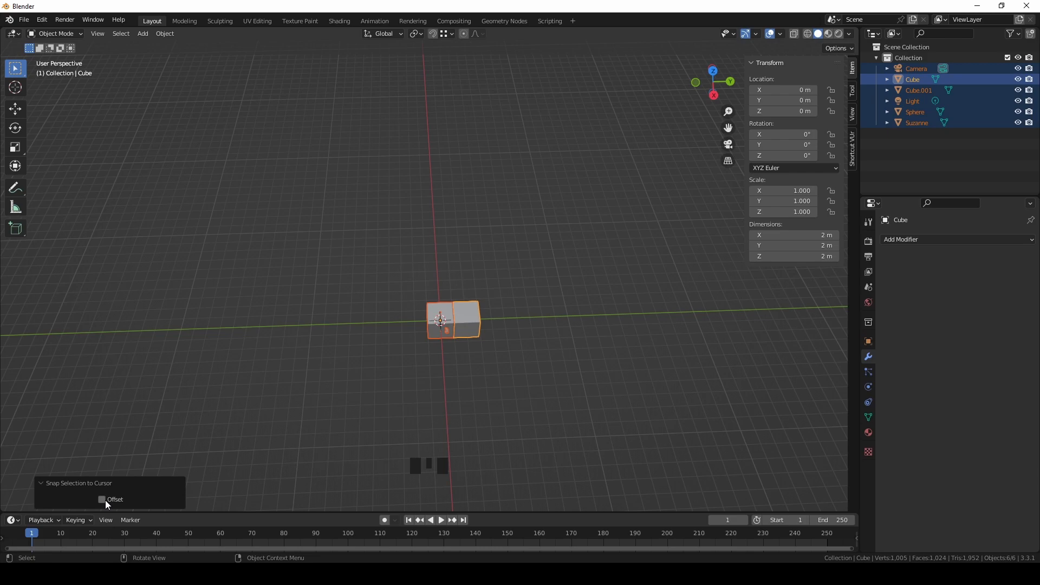
pyautogui.click(102, 500)
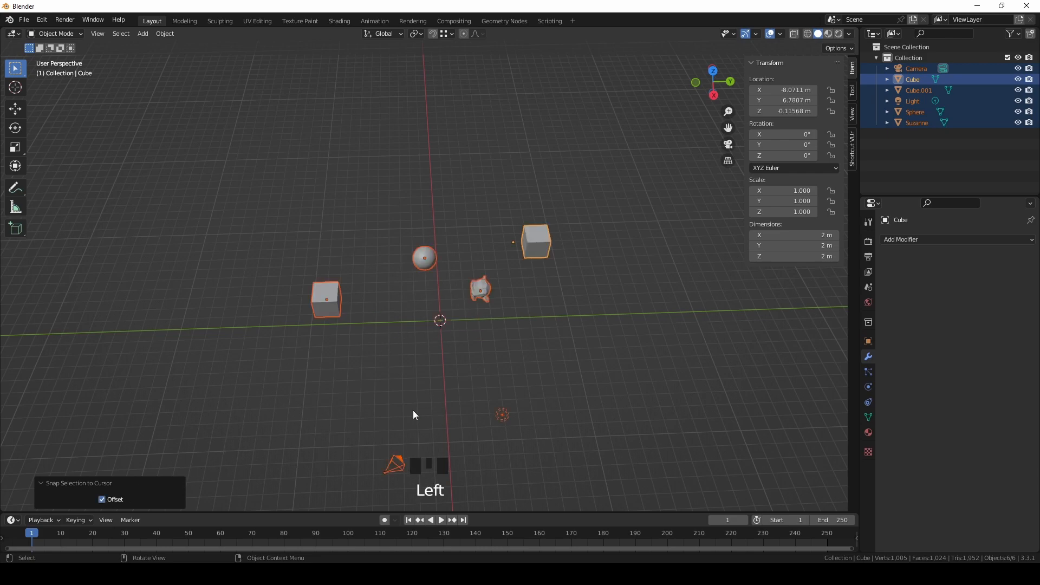
# Step: Snap all selected objects to the 3D cursor without keeping their offset, and turn the Offset option back on
pyautogui.hotkey('shift', 's')
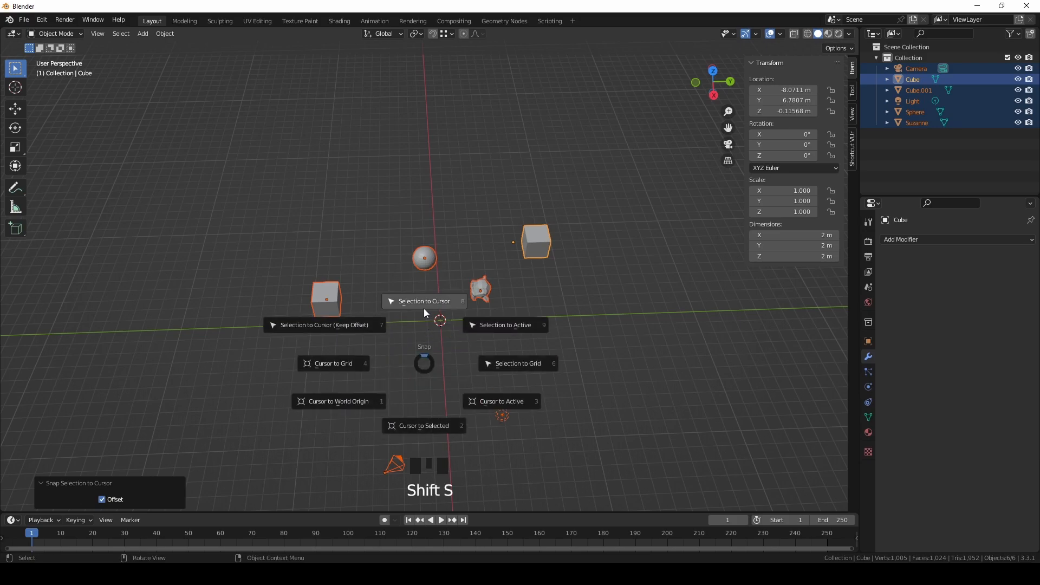
pyautogui.click(439, 308)
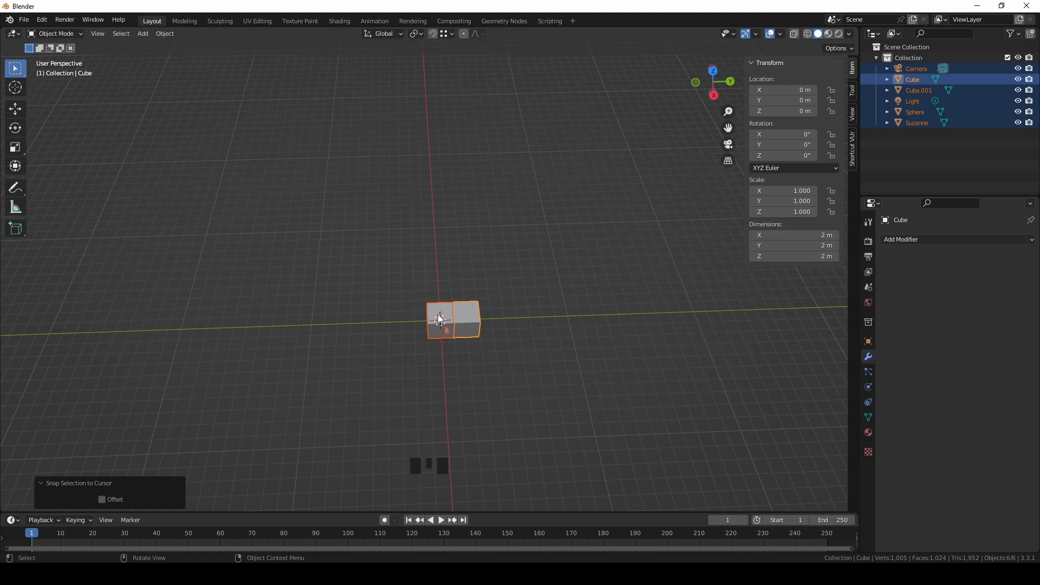
pyautogui.hotkey('shift', 's')
pyautogui.click(101, 499)
# Step: Select the second cube, sphere and monkey head, and add the original cube as the active object
pyautogui.click(582, 467)
pyautogui.moveTo(520, 354); pyautogui.dragTo(294, 236)
pyautogui.click(490, 366)
pyautogui.moveTo(492, 367); pyautogui.dragTo(268, 210)
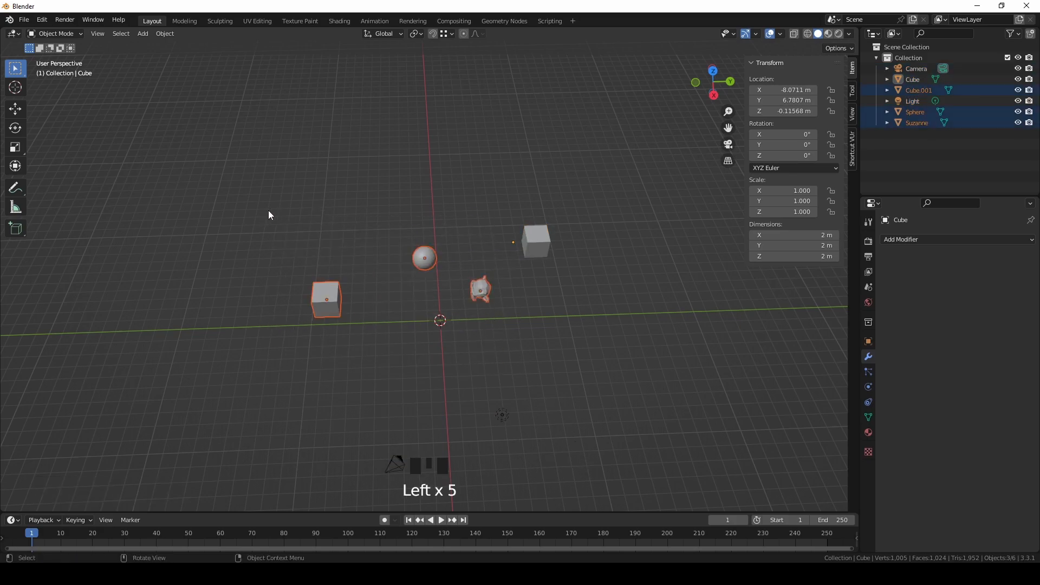
pyautogui.keyDown('shift'); pyautogui.click(540, 241); pyautogui.keyUp('shift')
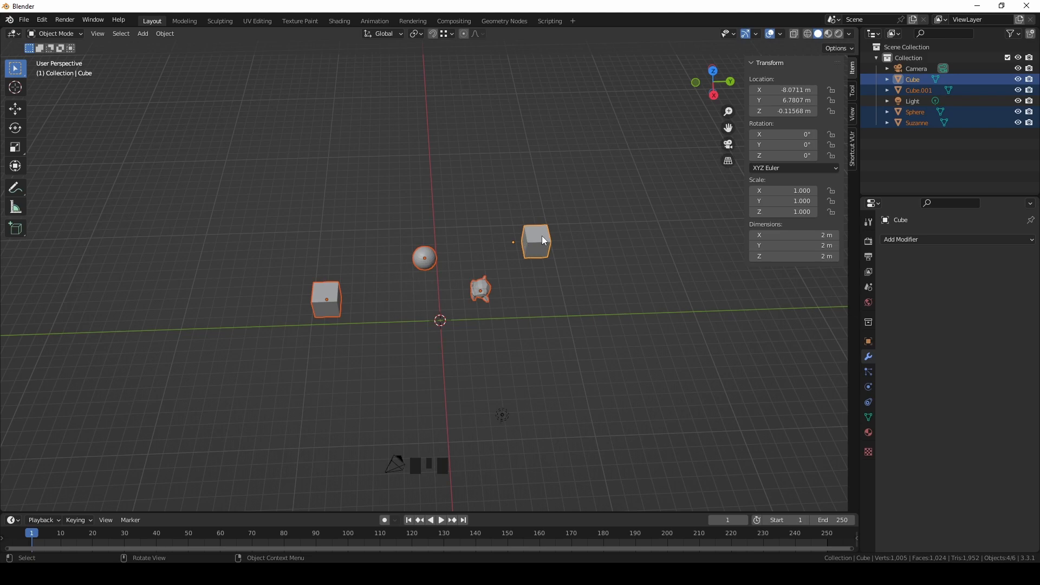
# Step: Snap the selected objects to the active original cube, and undo the snap
pyautogui.hotkey('shift', 'a')
pyautogui.hotkey('shift', 's')
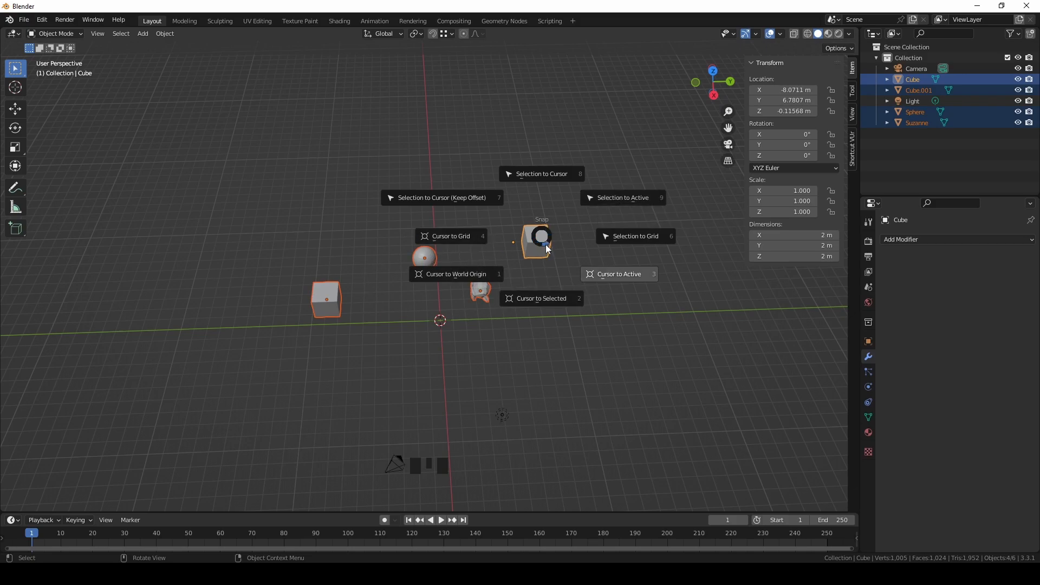
pyautogui.click(600, 209)
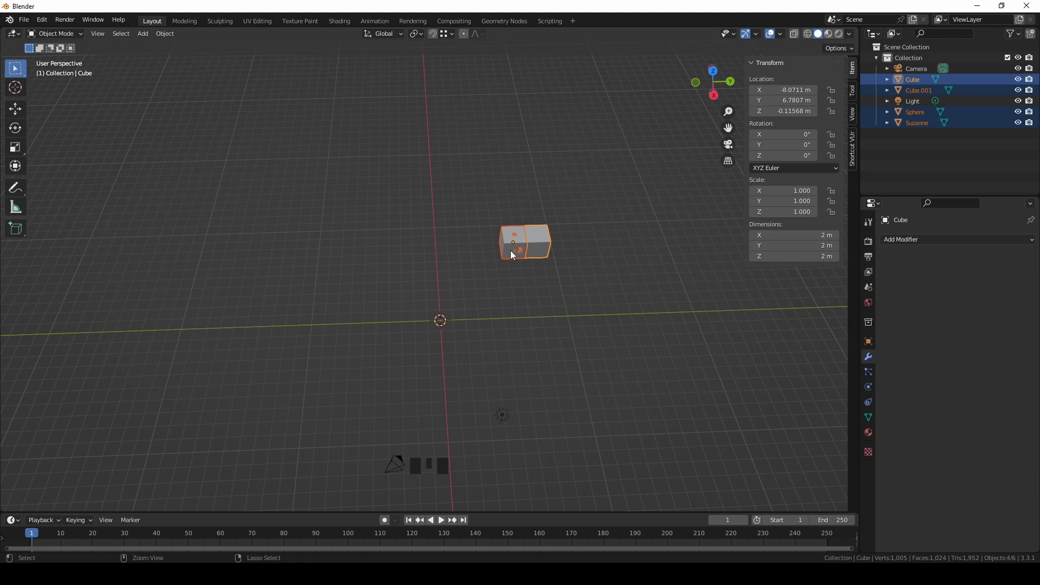
pyautogui.hotkey('ctrl', 'z')
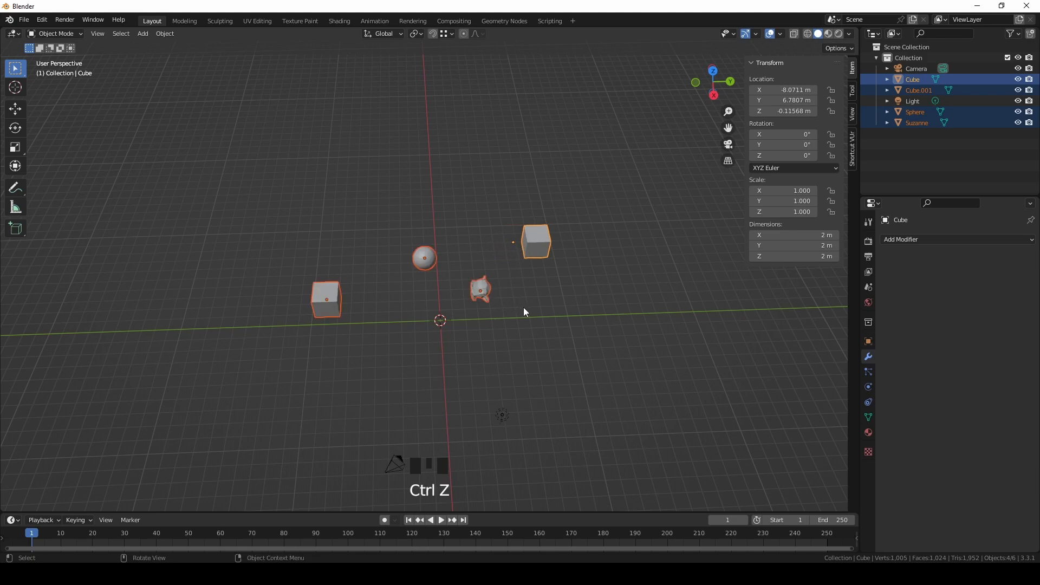
# Step: View the scene from the top with X-ray display on, and select the sphere and second cube in turn to examine their origins against the grid
pyautogui.hotkey('shift', 's')
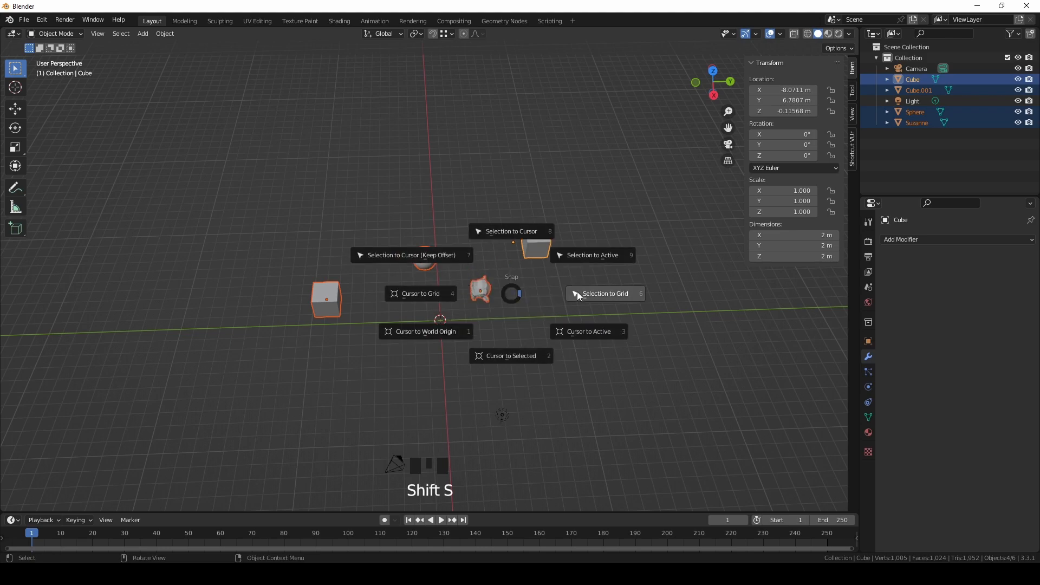
pyautogui.click(509, 293)
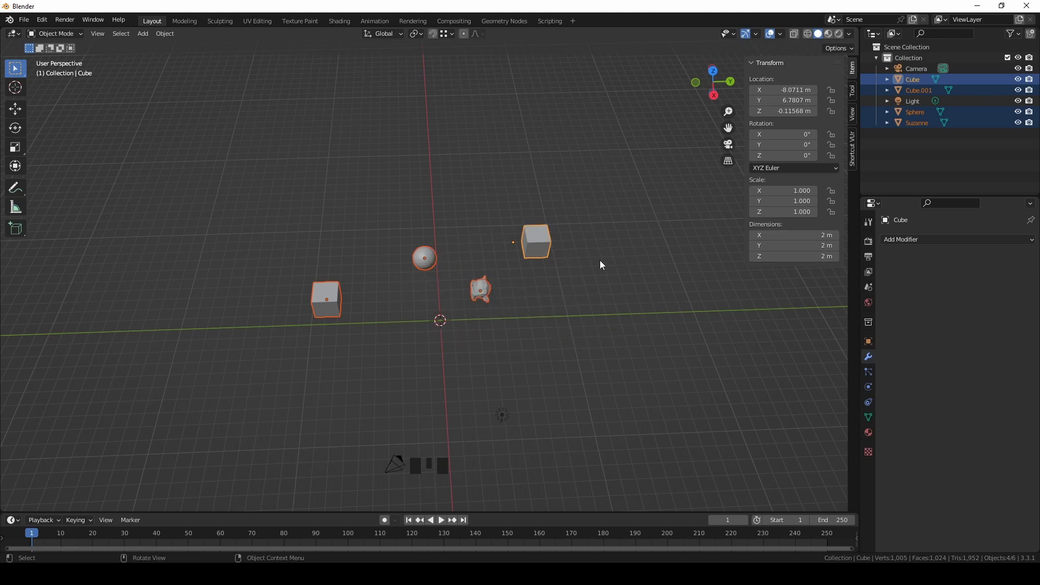
pyautogui.click(714, 72)
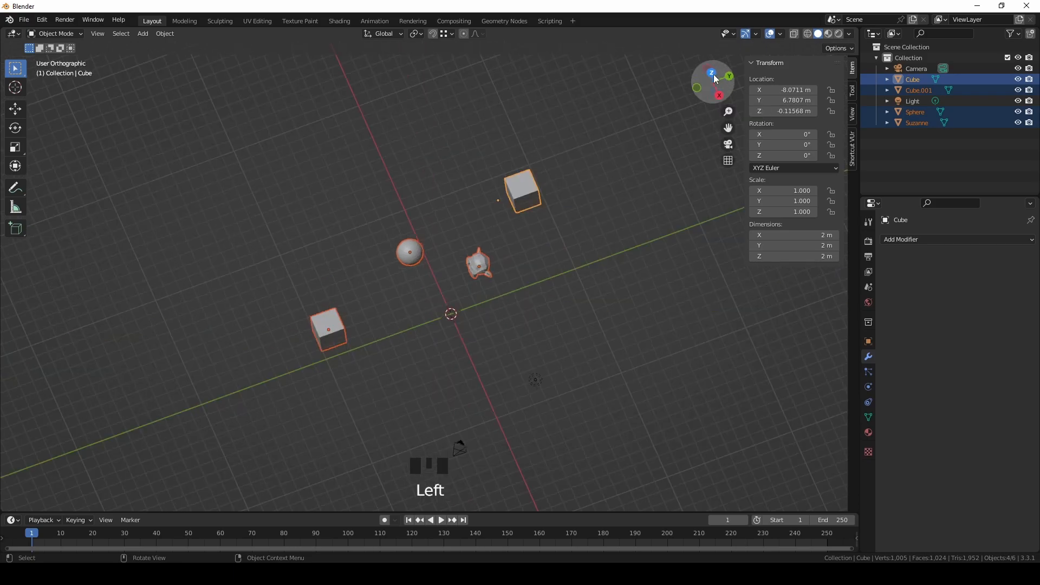
pyautogui.press('a')
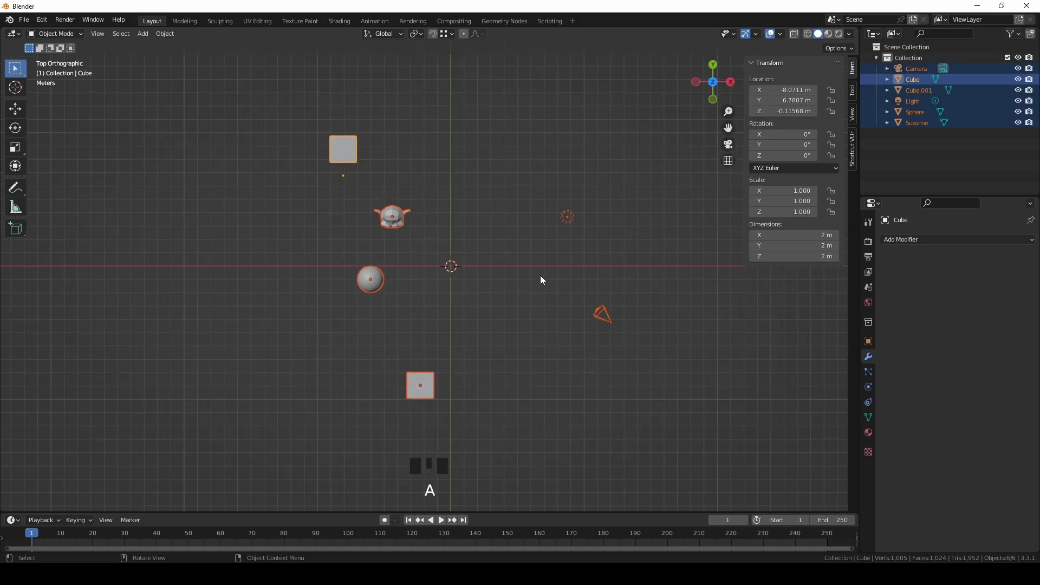
pyautogui.click(796, 35)
pyautogui.scroll(2, 408, 200)
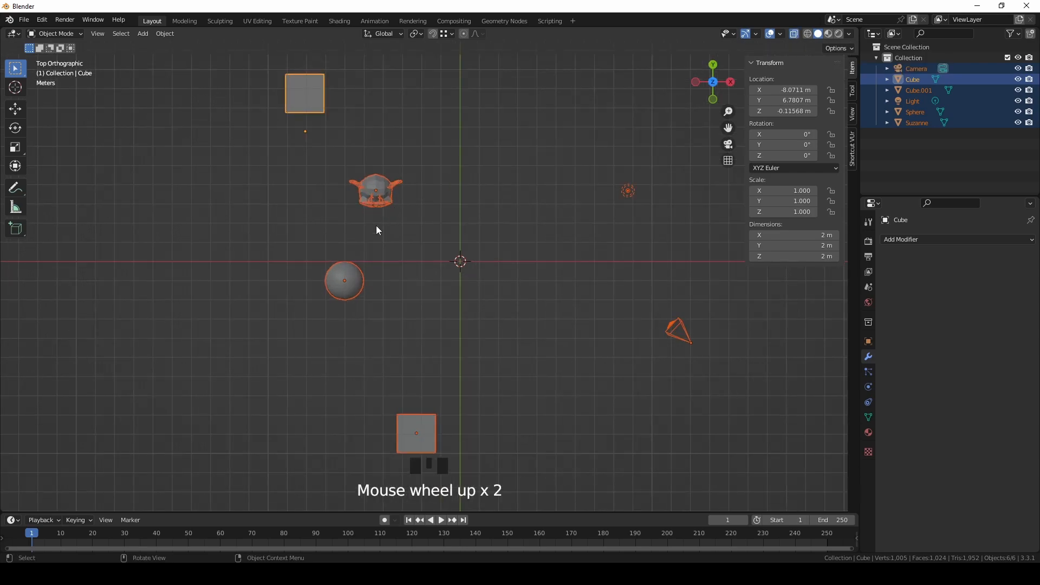
pyautogui.click(347, 282)
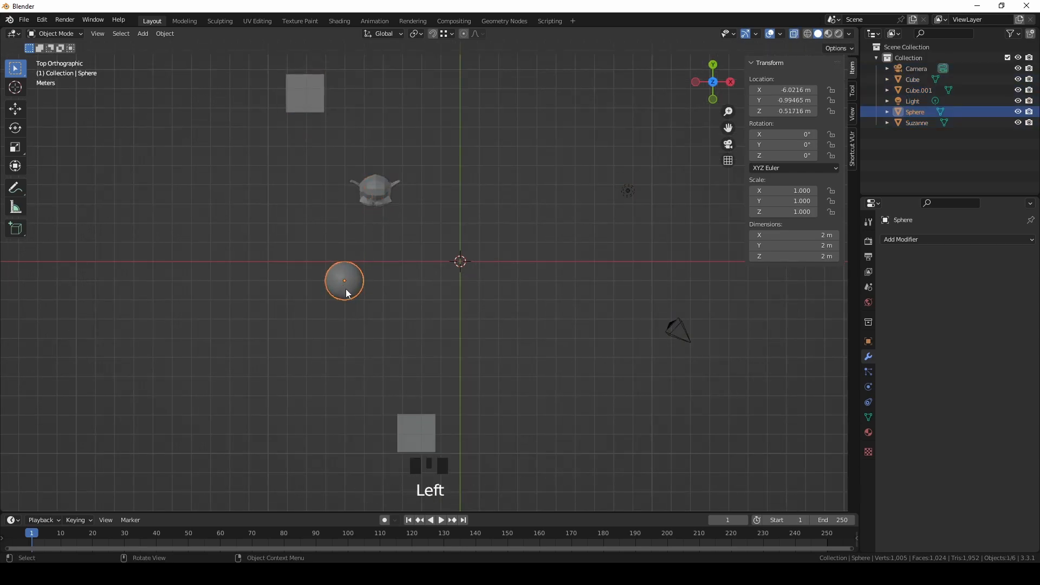
pyautogui.click(416, 436)
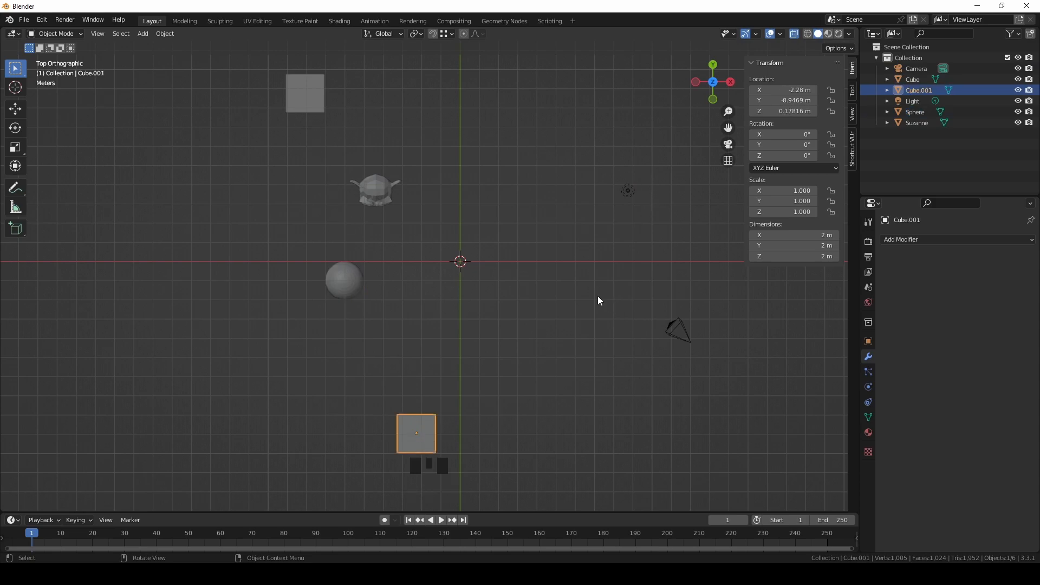
# Step: Select all objects, snap the selection to the grid, and turn X-ray display off
pyautogui.press('a')
pyautogui.press('shift')
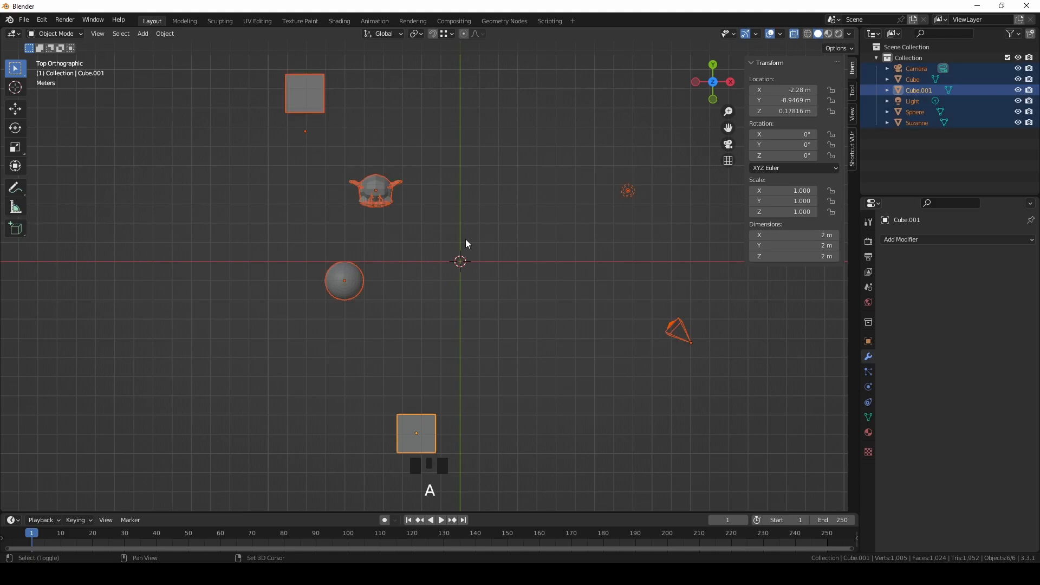
pyautogui.hotkey('shift', 's')
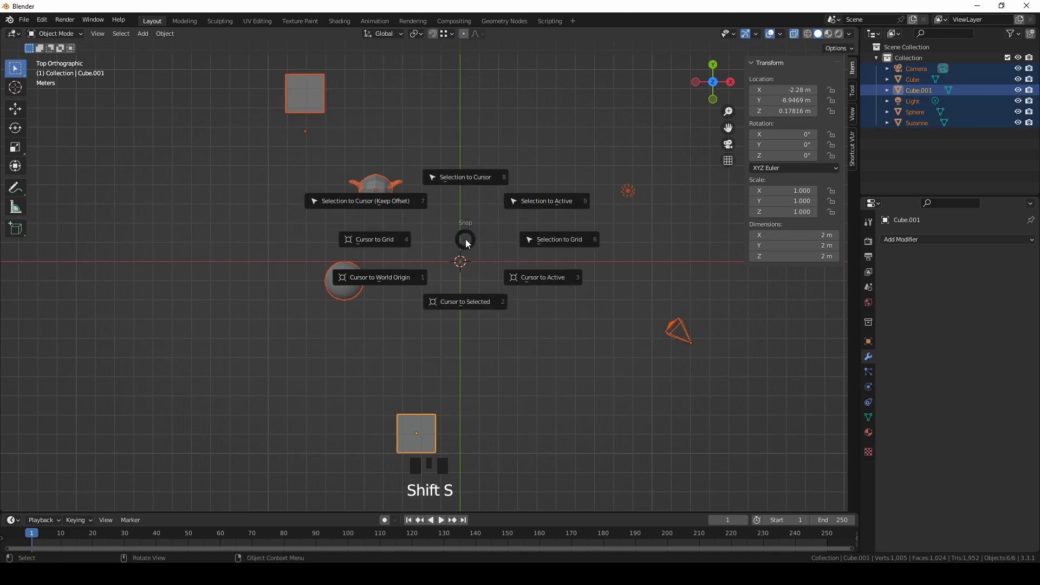
pyautogui.click(580, 239)
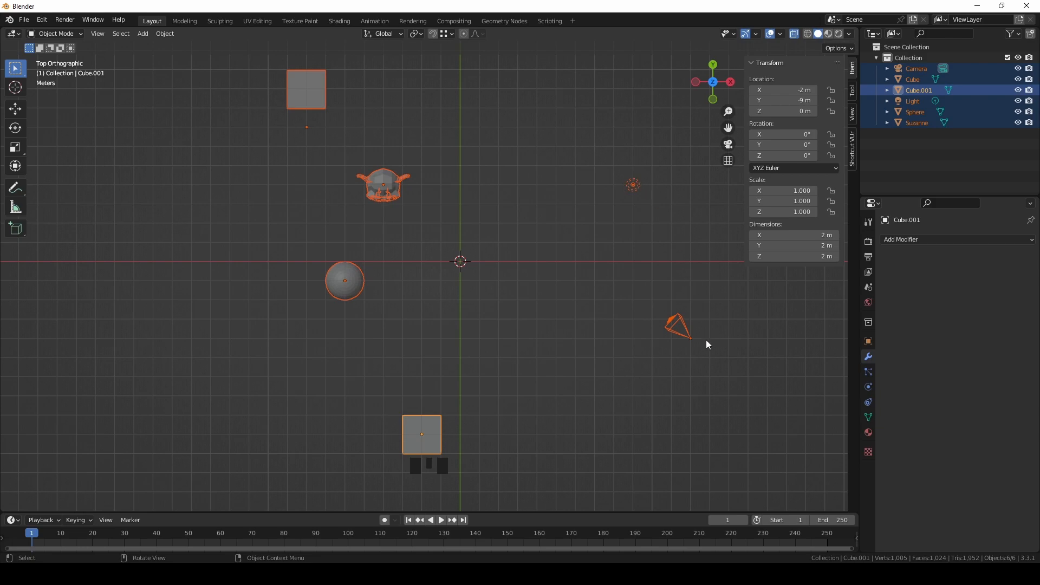
pyautogui.click(794, 34)
pyautogui.moveTo(617, 357); pyautogui.dragTo(520, 281, button='middle')
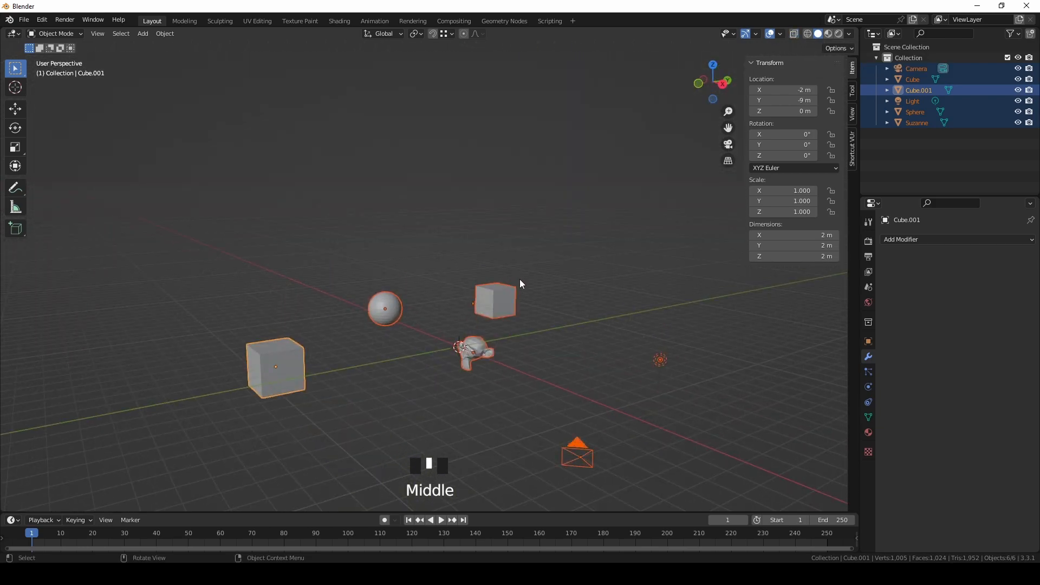
# Step: Select the sphere, snap the 3D cursor to it as the active object, and return the cursor to the world origin
pyautogui.click(538, 363)
pyautogui.moveTo(538, 363); pyautogui.dragTo(464, 369, button='middle')
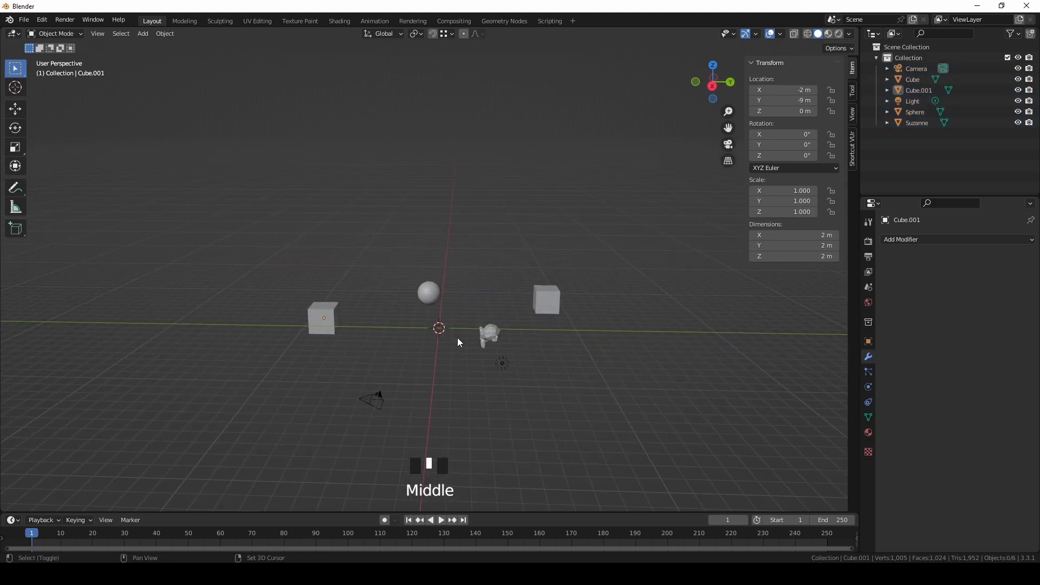
pyautogui.hotkey('shift', 's')
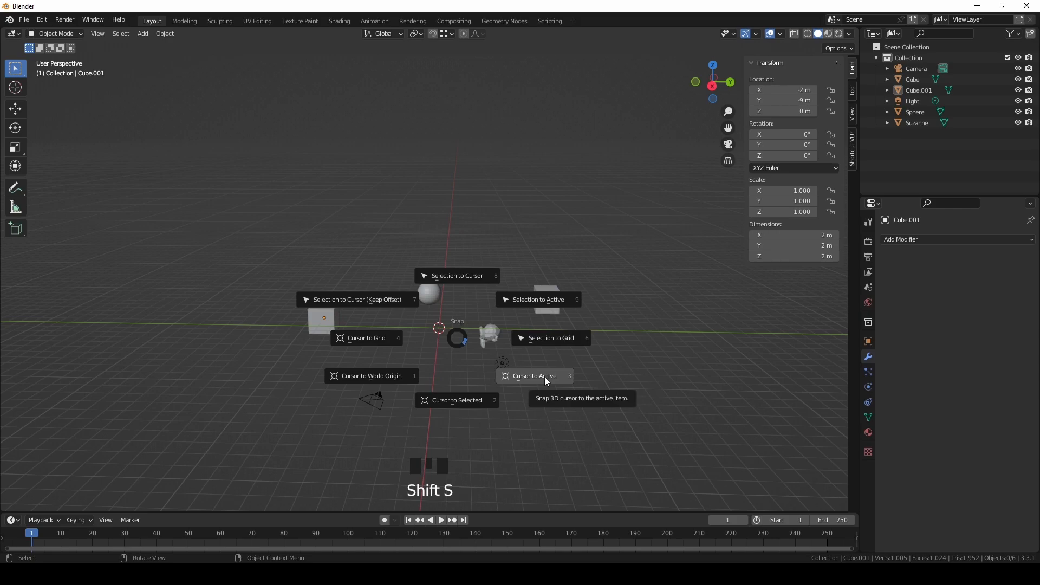
pyautogui.click(459, 336)
pyautogui.click(548, 298)
pyautogui.click(432, 294)
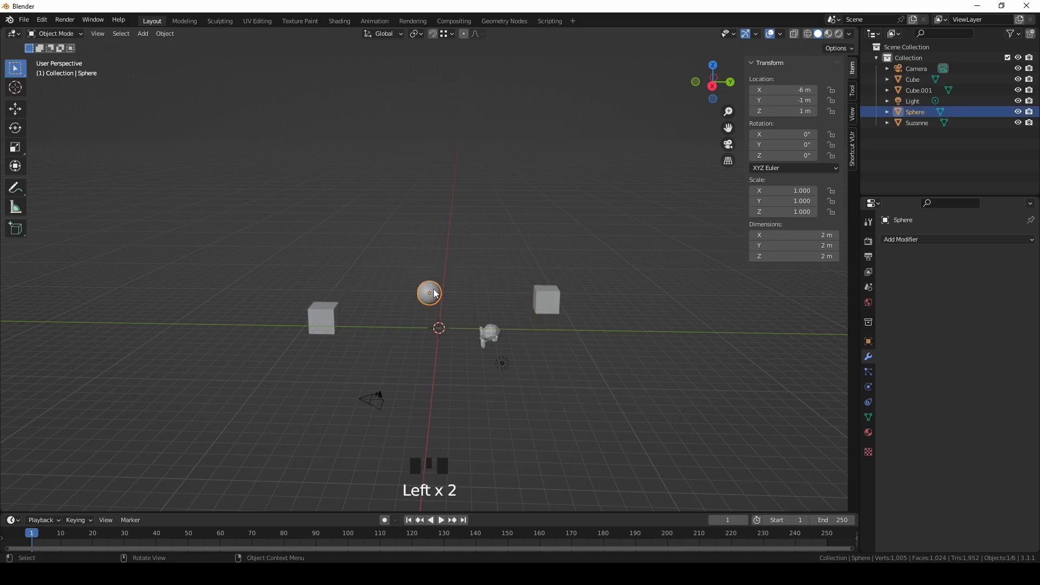
pyautogui.hotkey('shift', 's')
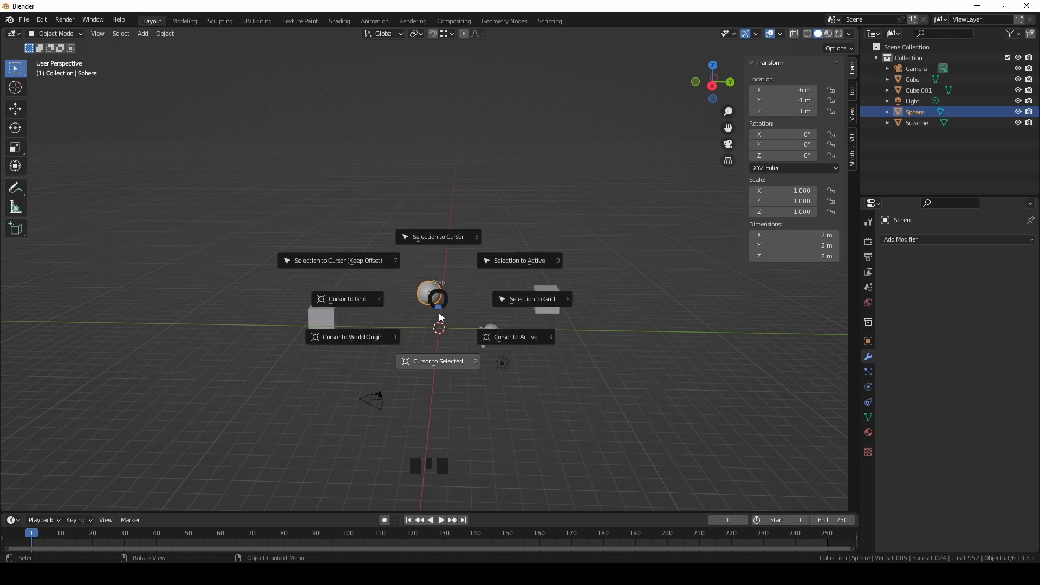
pyautogui.click(505, 337)
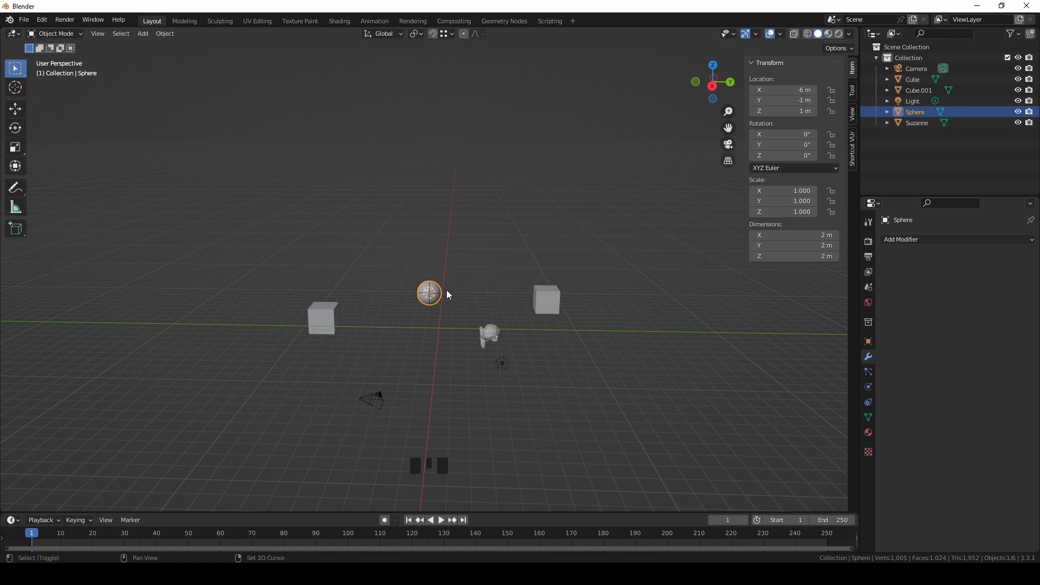
pyautogui.hotkey('shift', 's')
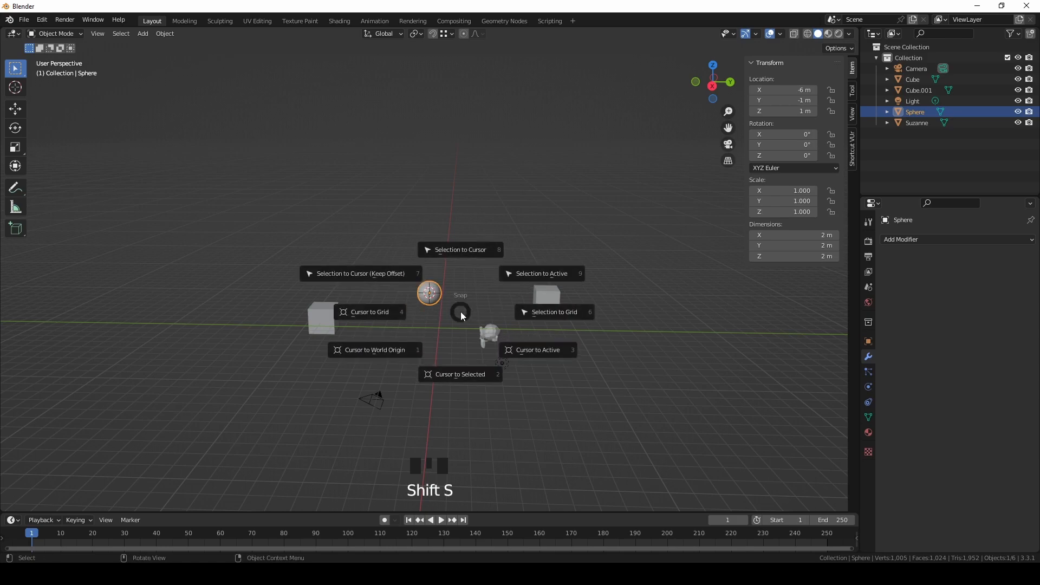
pyautogui.click(387, 348)
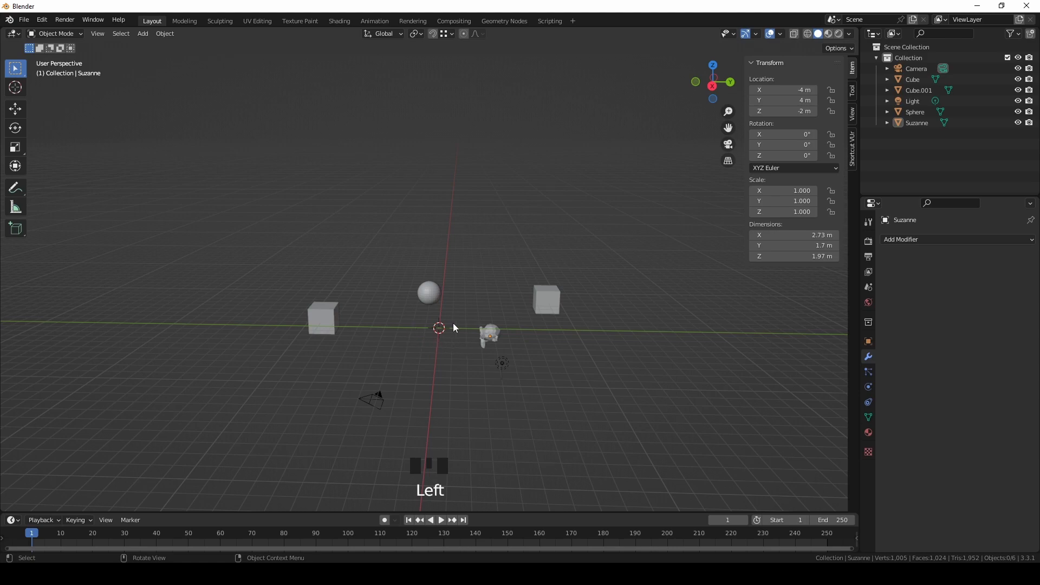
# Step: Select the monkey head, original cube, sphere and, as the active object, the second cube, and activate the Move tool
pyautogui.click(483, 331)
pyautogui.keyDown('shift'); pyautogui.click(544, 307); pyautogui.keyUp('shift')
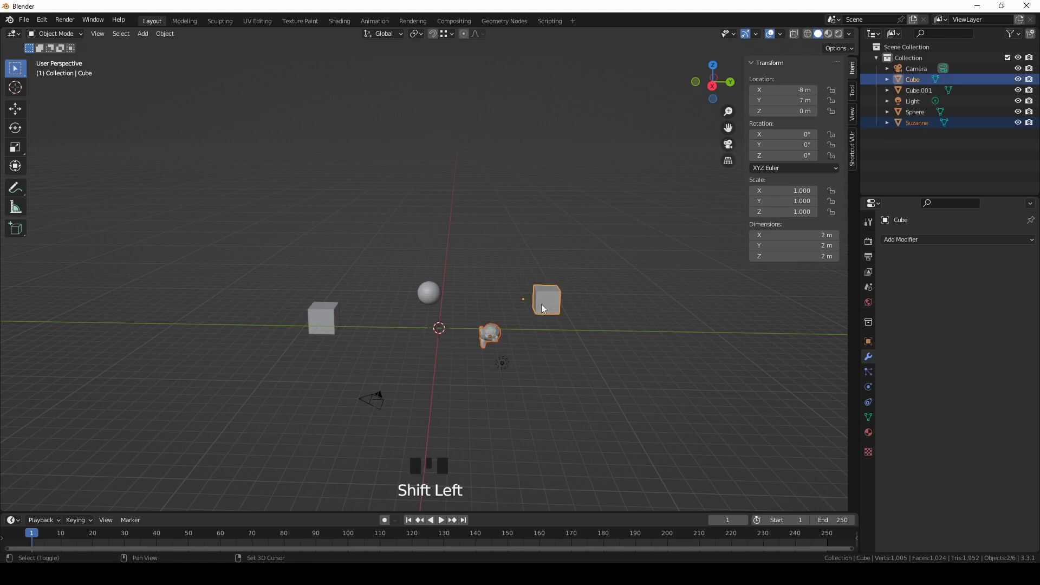
pyautogui.keyDown('shift'); pyautogui.click(436, 296); pyautogui.keyUp('shift')
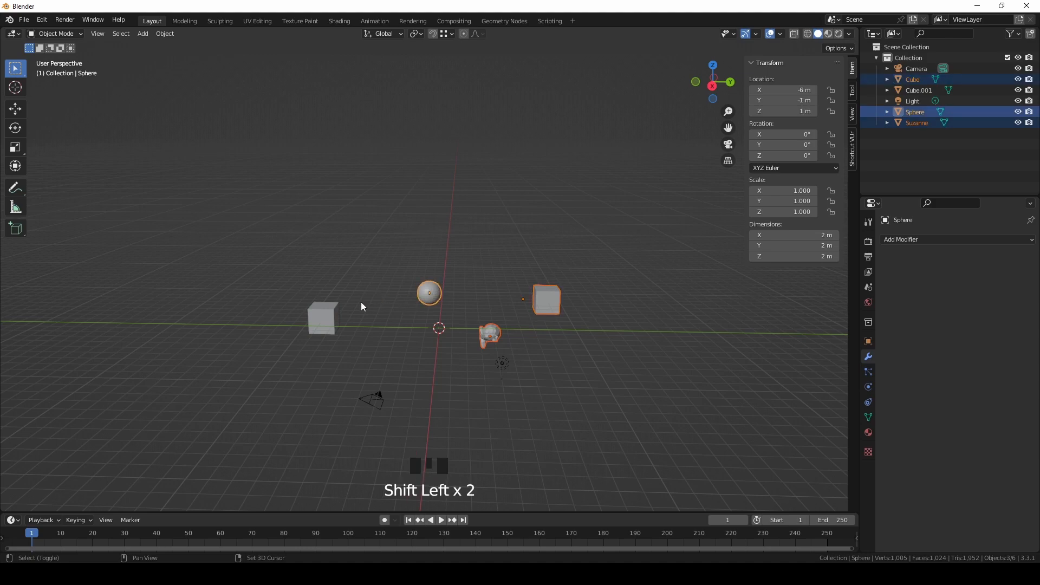
pyautogui.keyDown('shift'); pyautogui.click(331, 322); pyautogui.keyUp('shift')
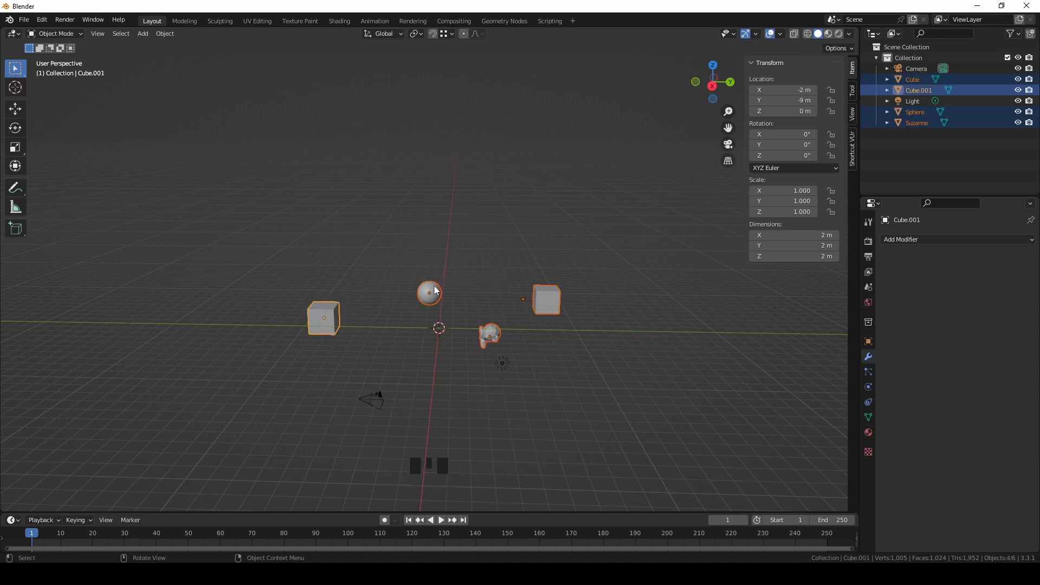
pyautogui.click(15, 110)
pyautogui.doubleClick(444, 313)
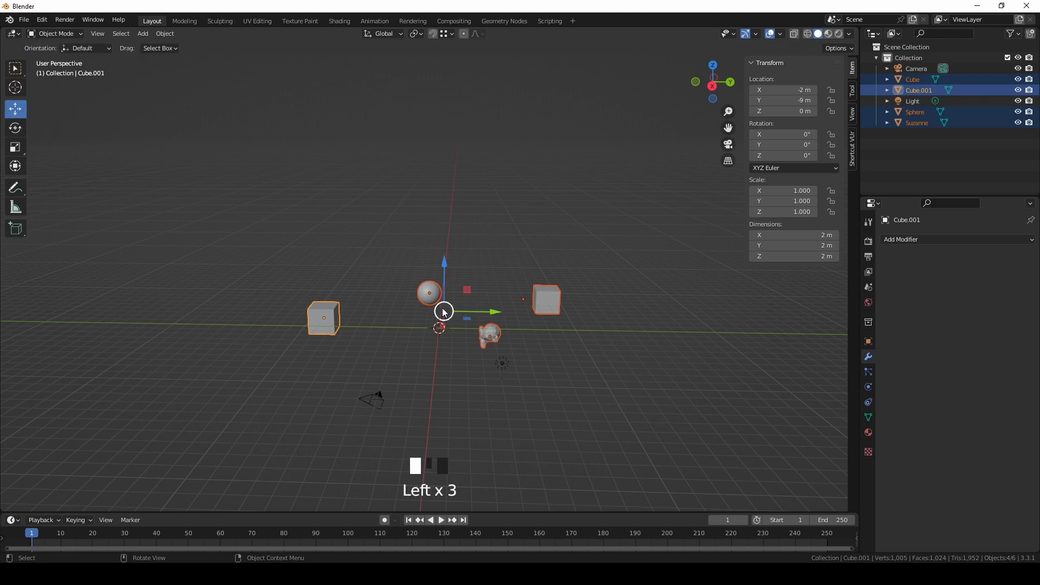
# Step: Snap the 3D cursor to the common centre of the selected objects, and return it to the world origin
pyautogui.hotkey('shift', 's')
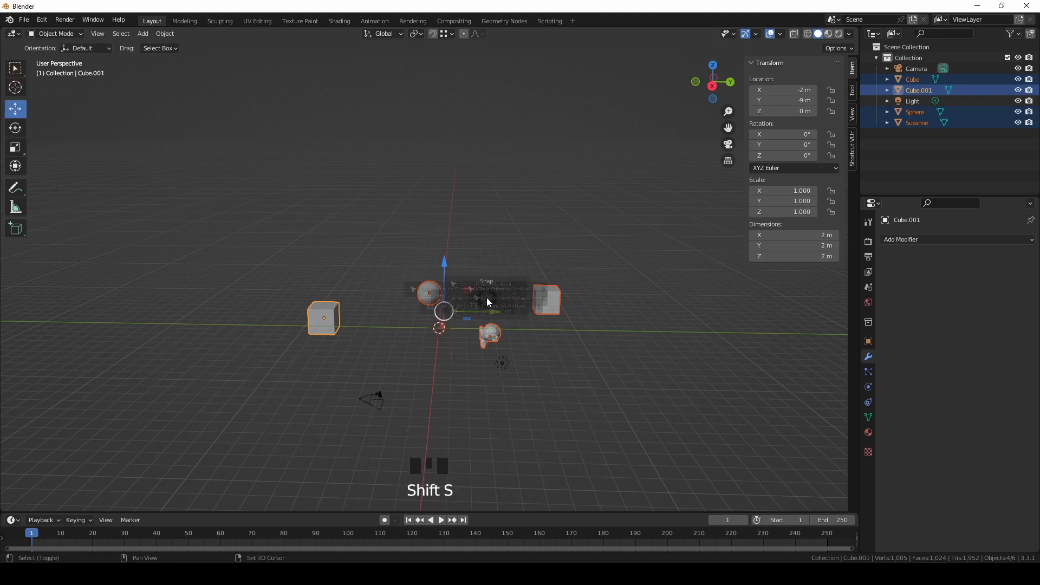
pyautogui.click(480, 361)
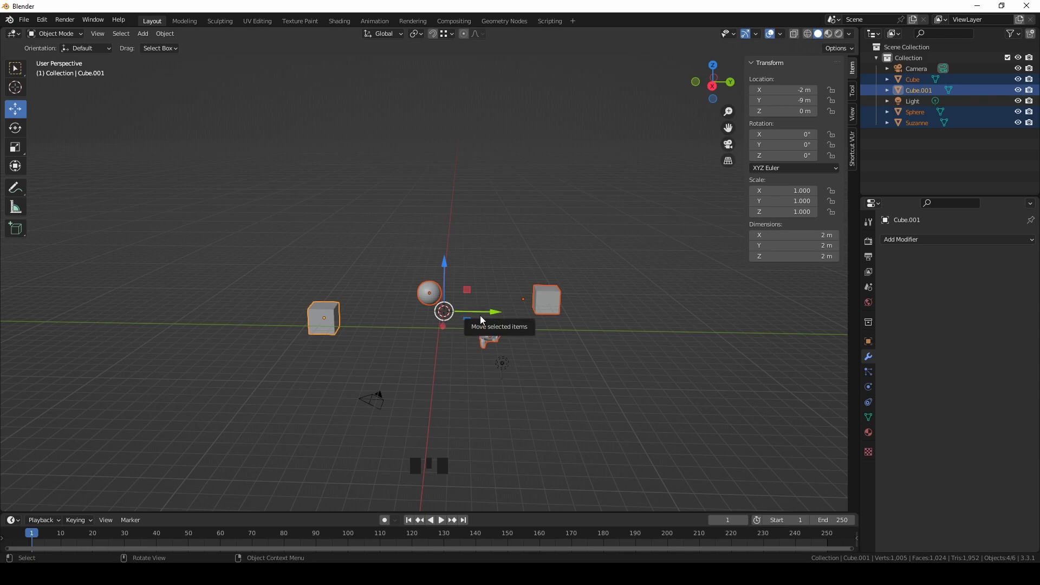
pyautogui.hotkey('shift', 's')
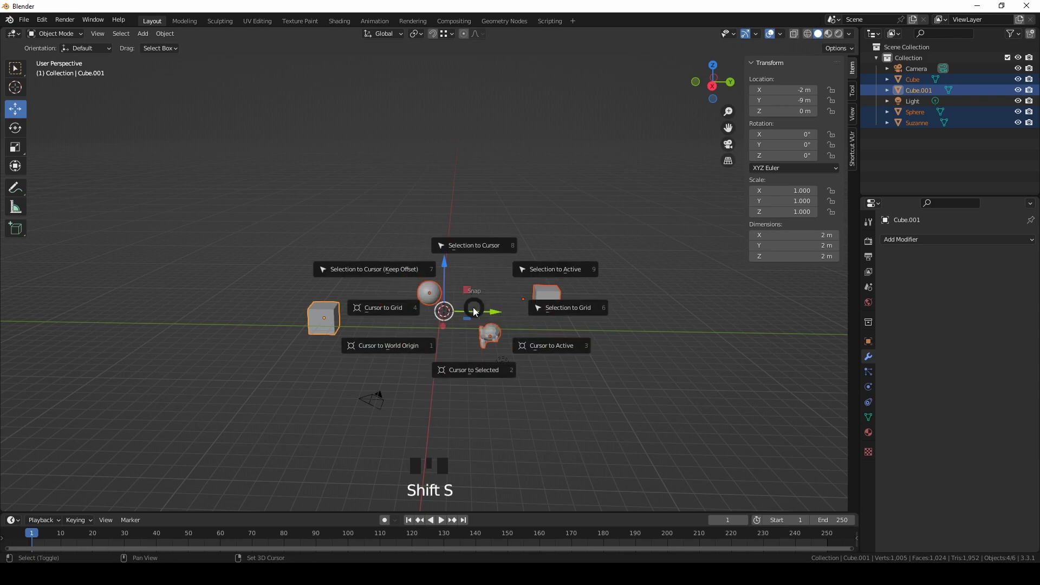
pyautogui.click(415, 340)
# Step: In top view, place the 3D cursor off the grid, shifting it about 3.33 m along X and 1.46 m along Y
pyautogui.moveTo(427, 333); pyautogui.dragTo(483, 341, button='middle')
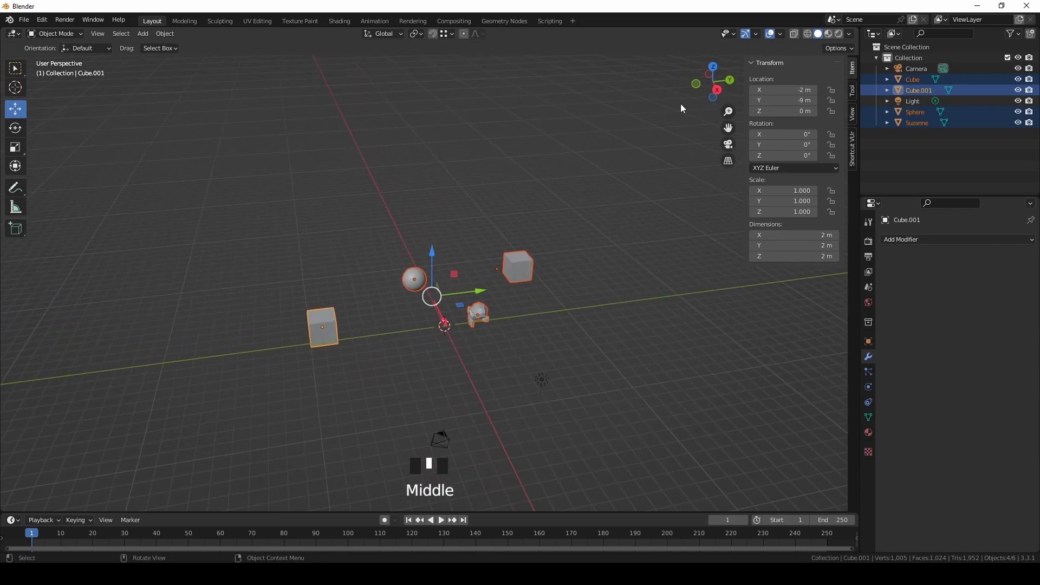
pyautogui.click(714, 66)
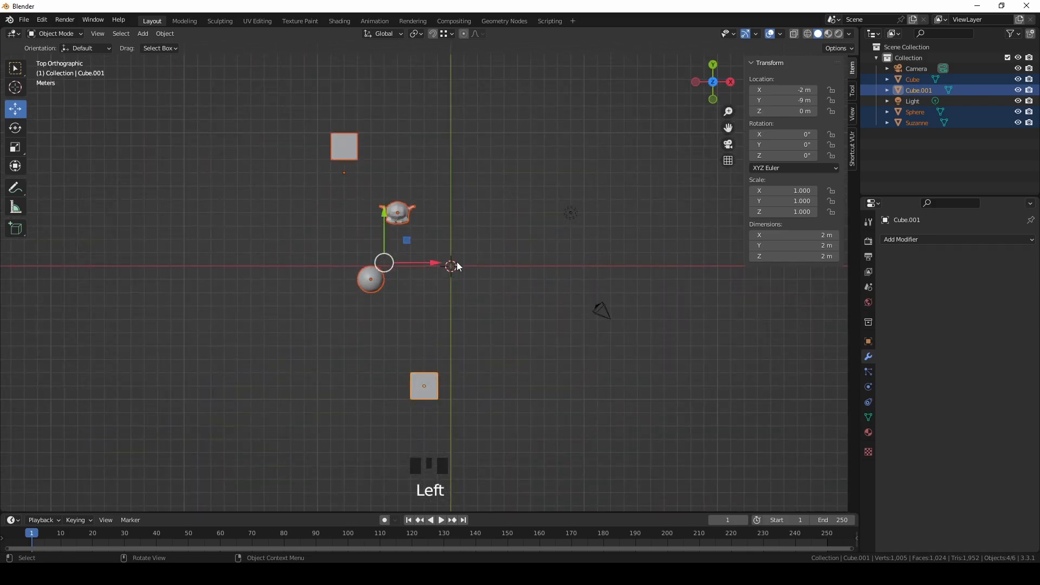
pyautogui.keyDown('shift'); pyautogui.moveTo(459, 270); pyautogui.dragTo(516, 244, button='right'); pyautogui.keyUp('shift')
pyautogui.scroll(2, 526, 243)
pyautogui.keyDown('shift'); pyautogui.moveTo(527, 242); pyautogui.dragTo(476, 259, button='middle'); pyautogui.keyUp('shift')
pyautogui.scroll(2, 476, 259)
pyautogui.scroll(2, 484, 256)
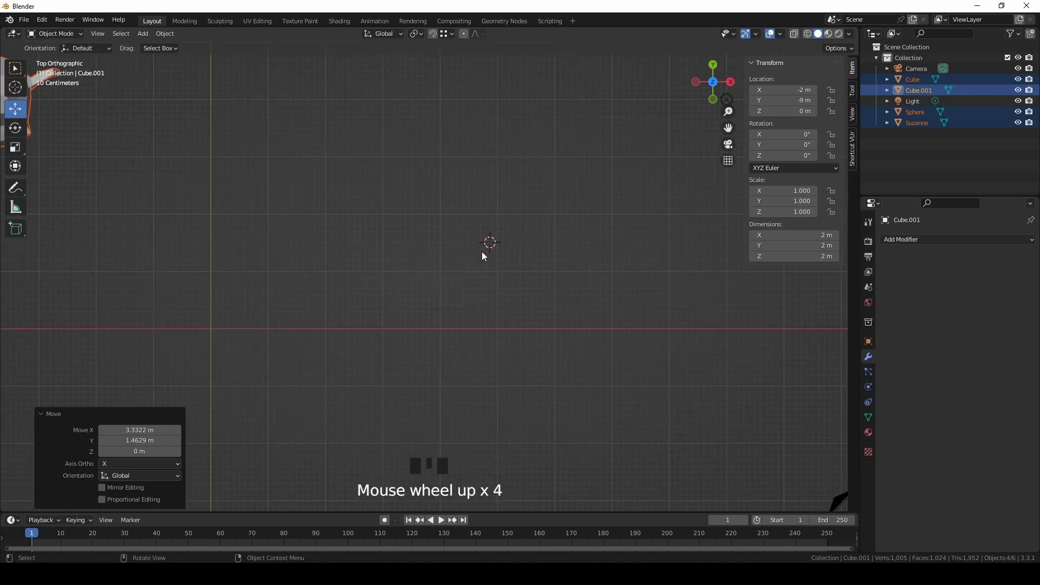
# Step: Snap the 3D cursor to the nearest point of the 10-centimetre grid
pyautogui.hotkey('shift', 's')
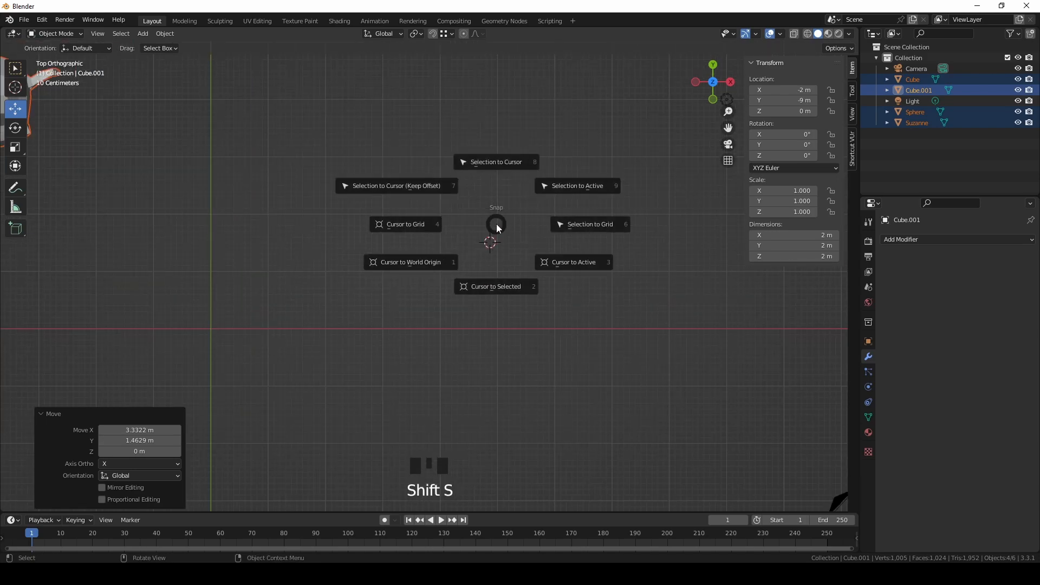
pyautogui.click(417, 233)
pyautogui.scroll(6, 486, 239)
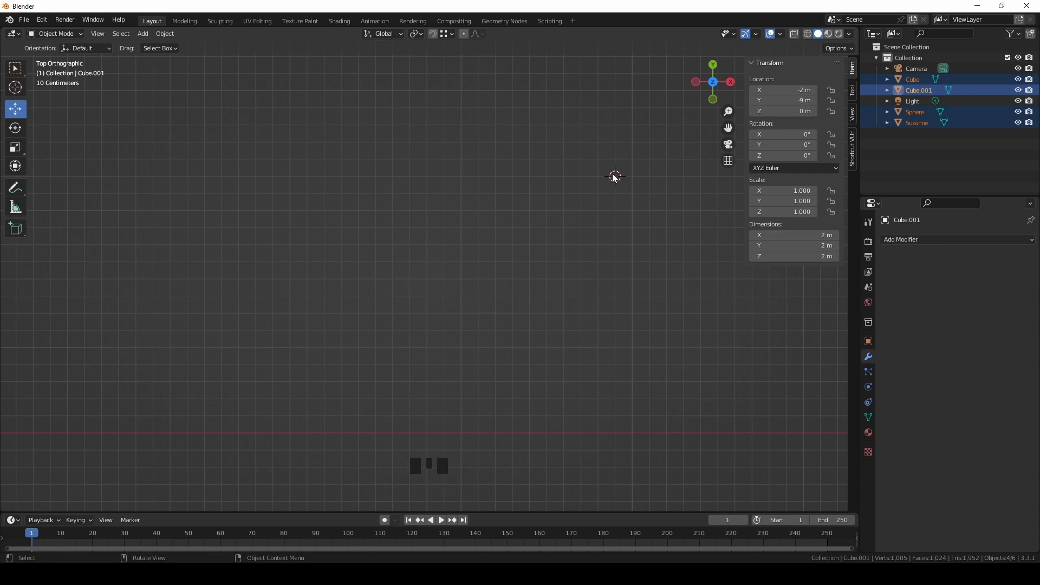
# Step: Snap the 3D cursor to the nearest point of the one-metre grid
pyautogui.scroll(-3, 618, 189)
pyautogui.scroll(-4, 569, 210)
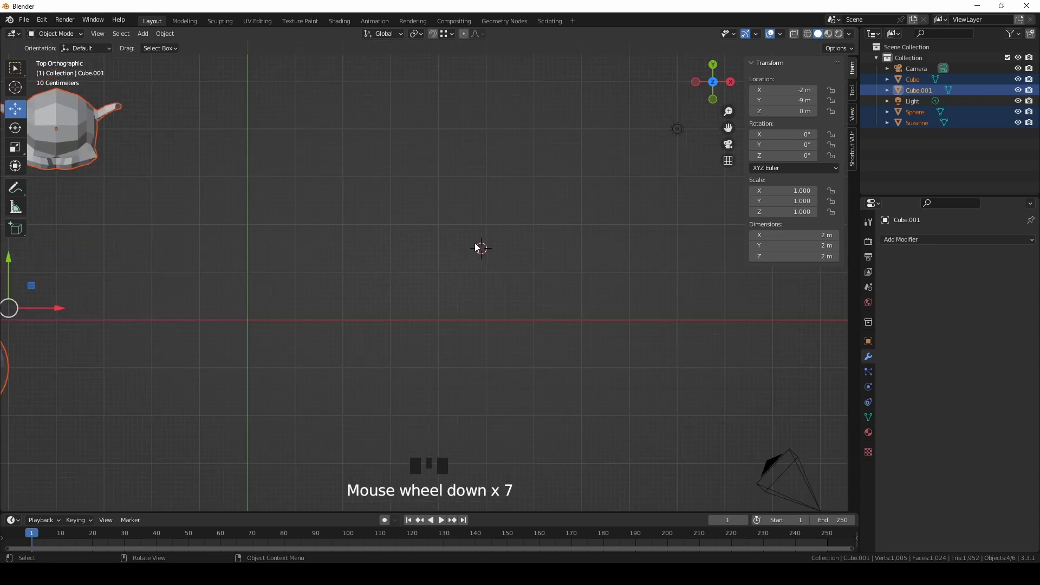
pyautogui.scroll(-3, 444, 262)
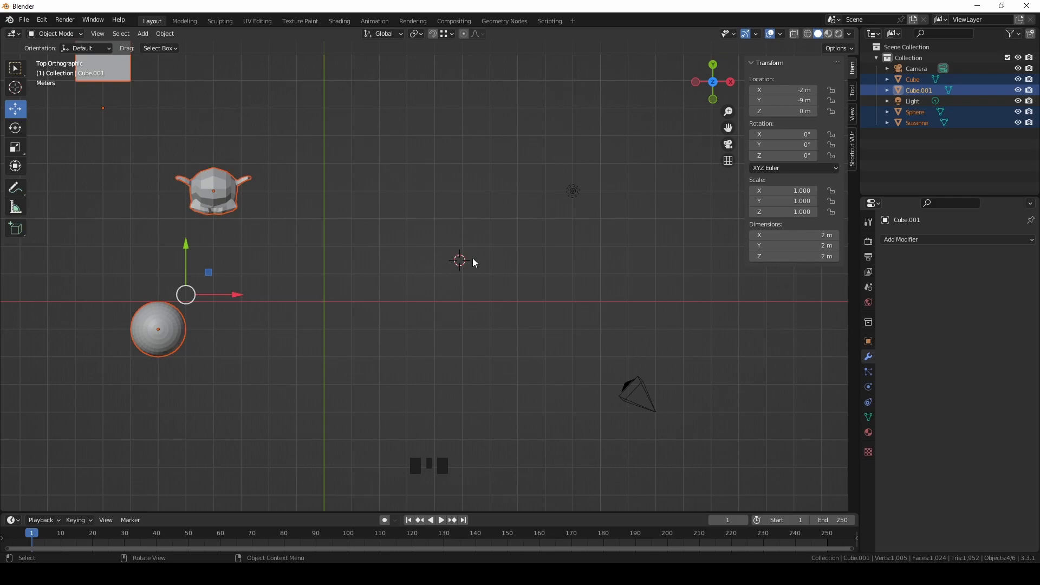
pyautogui.hotkey('shift', 's')
pyautogui.click(402, 260)
# Step: Snap the 3D cursor to the nearest point of the 10-metre grid
pyautogui.scroll(-12, 482, 250)
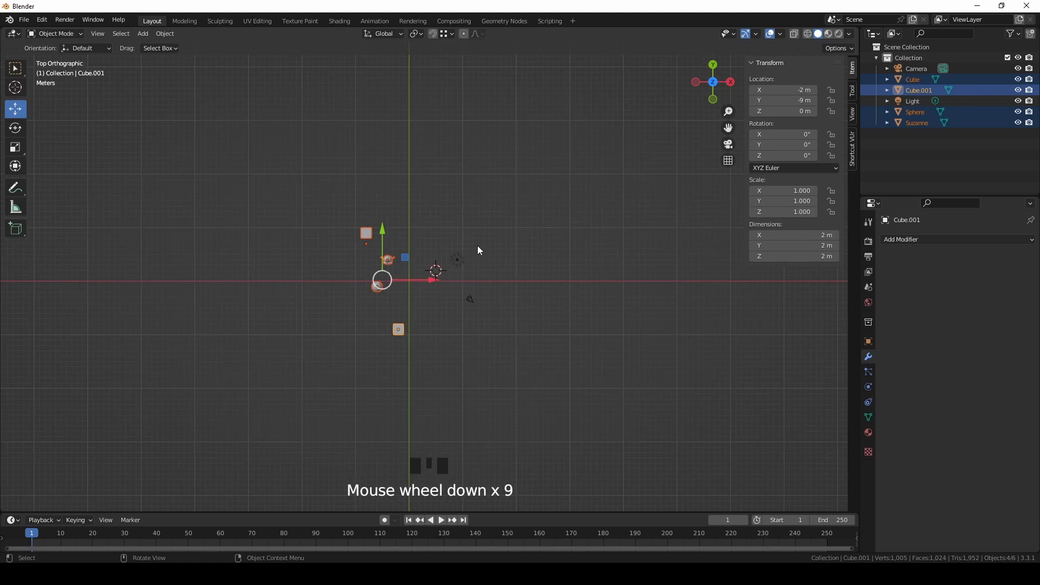
pyautogui.scroll(-1, 461, 253)
pyautogui.hotkey('shift', 's')
pyautogui.click(404, 259)
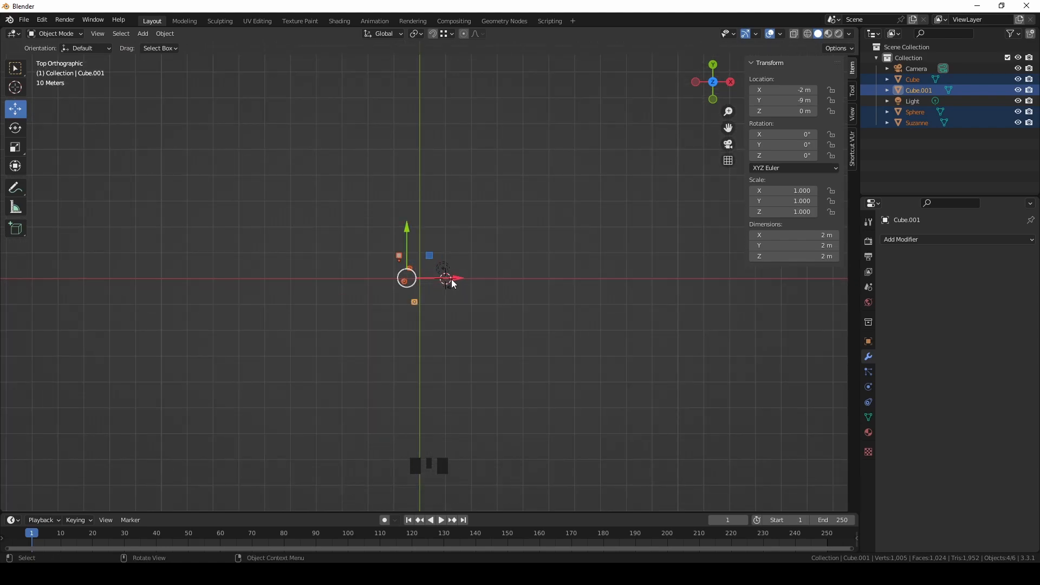
pyautogui.scroll(3, 436, 280)
pyautogui.scroll(6, 471, 282)
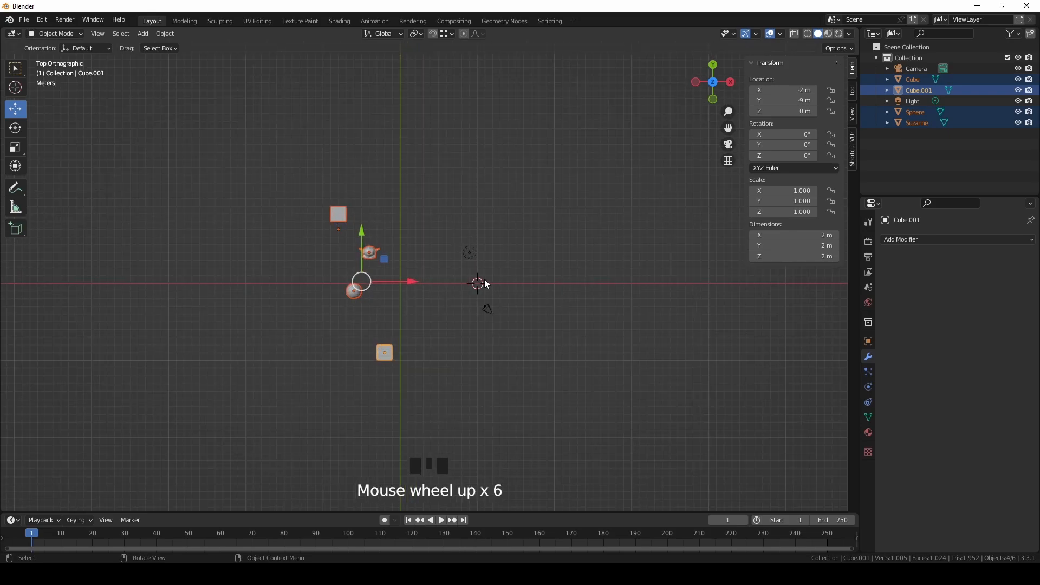
# Step: Snap the 3D cursor to the world origin and deselect all objects
pyautogui.hotkey('shift', 's')
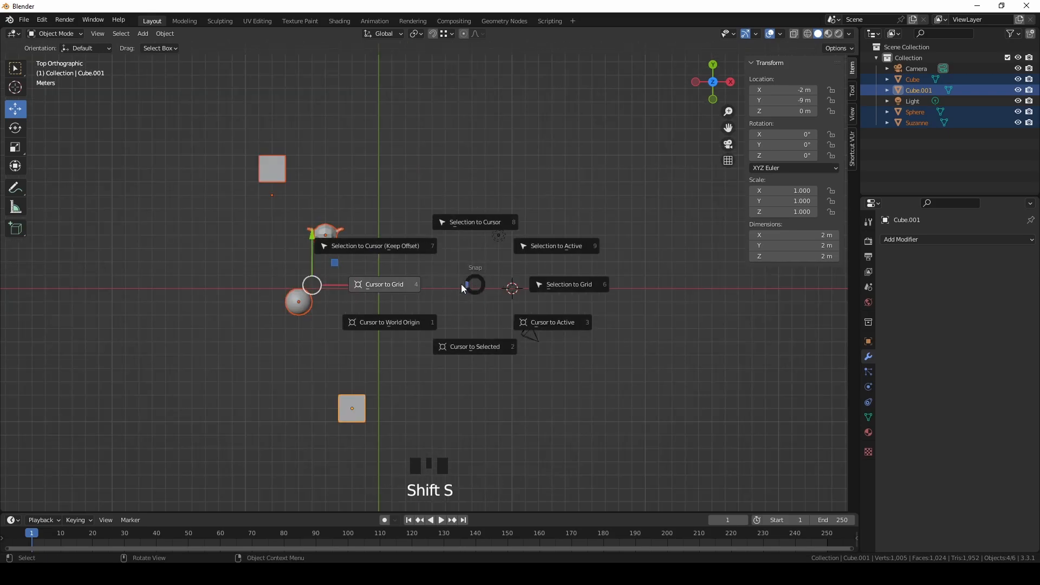
pyautogui.click(383, 326)
pyautogui.moveTo(417, 268); pyautogui.dragTo(439, 64, button='middle')
pyautogui.click(439, 64)
pyautogui.click(418, 36)
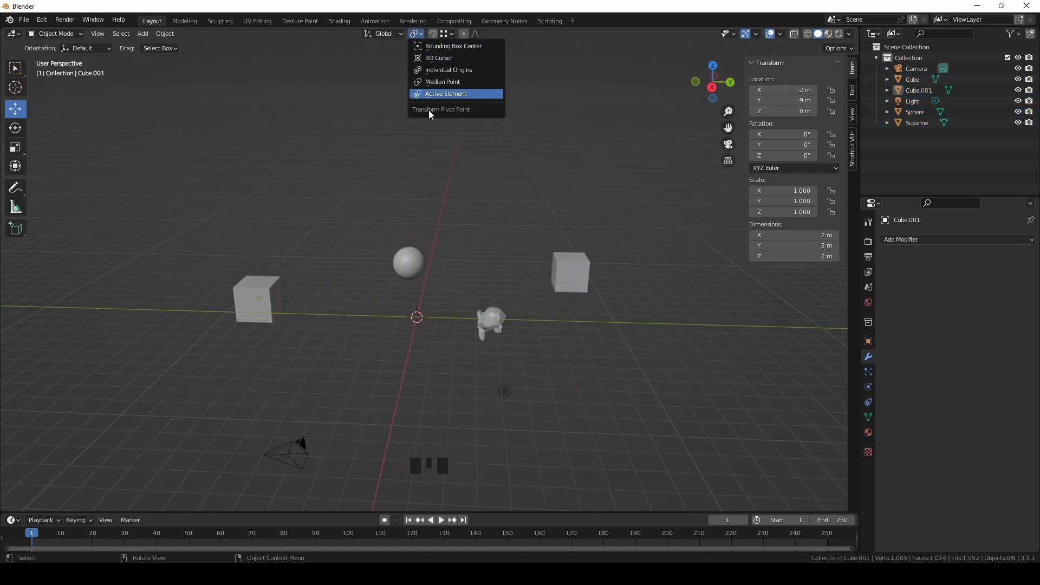
pyautogui.click(434, 93)
pyautogui.click(486, 325)
pyautogui.click(418, 316)
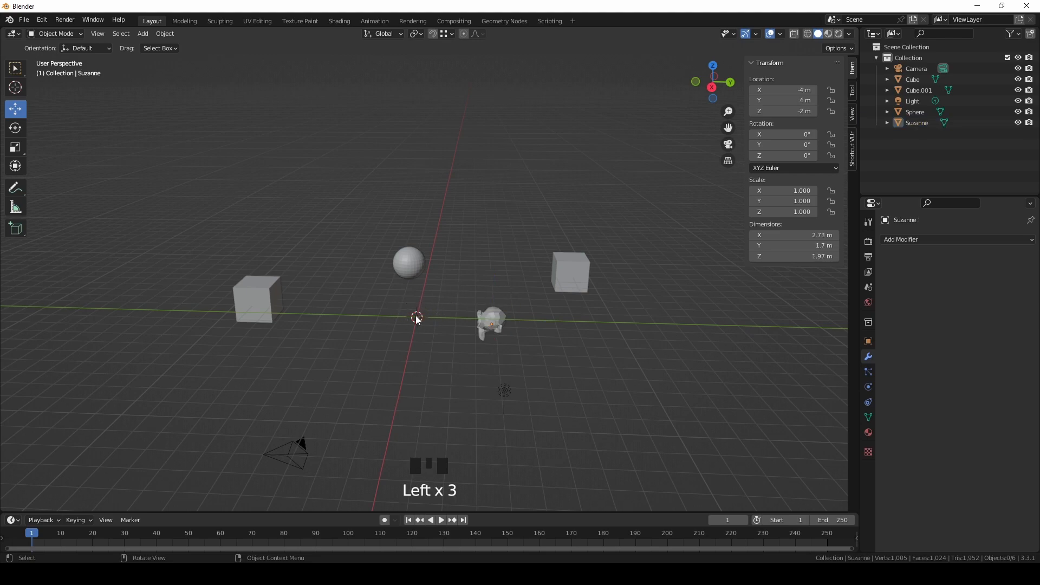
# Step: Delete the sphere from the scene
pyautogui.keyDown('shift'); pyautogui.moveTo(489, 301); pyautogui.dragTo(481, 258, button='middle'); pyautogui.keyUp('shift')
pyautogui.click(479, 238)
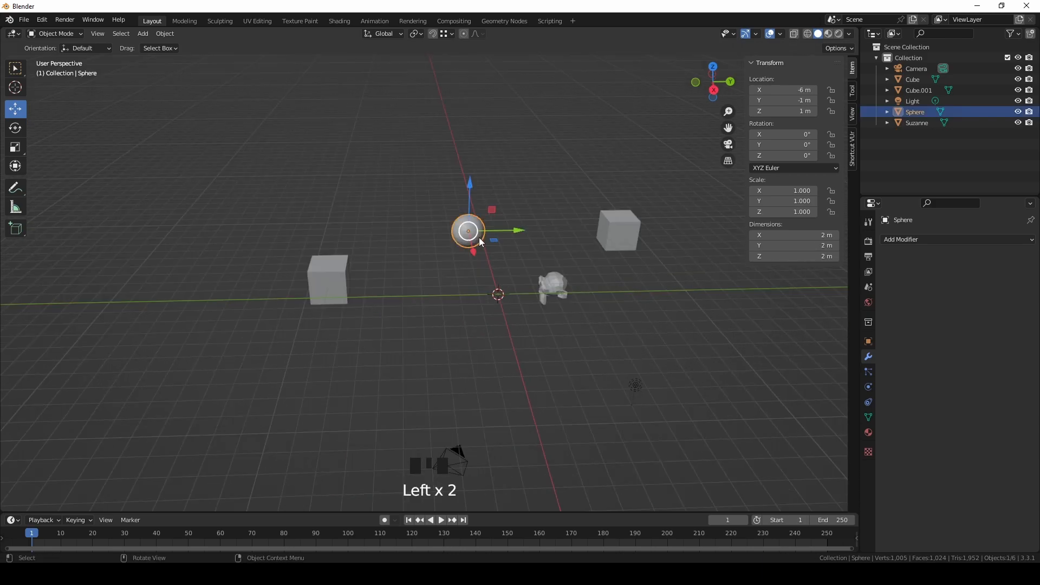
pyautogui.press('Delete')
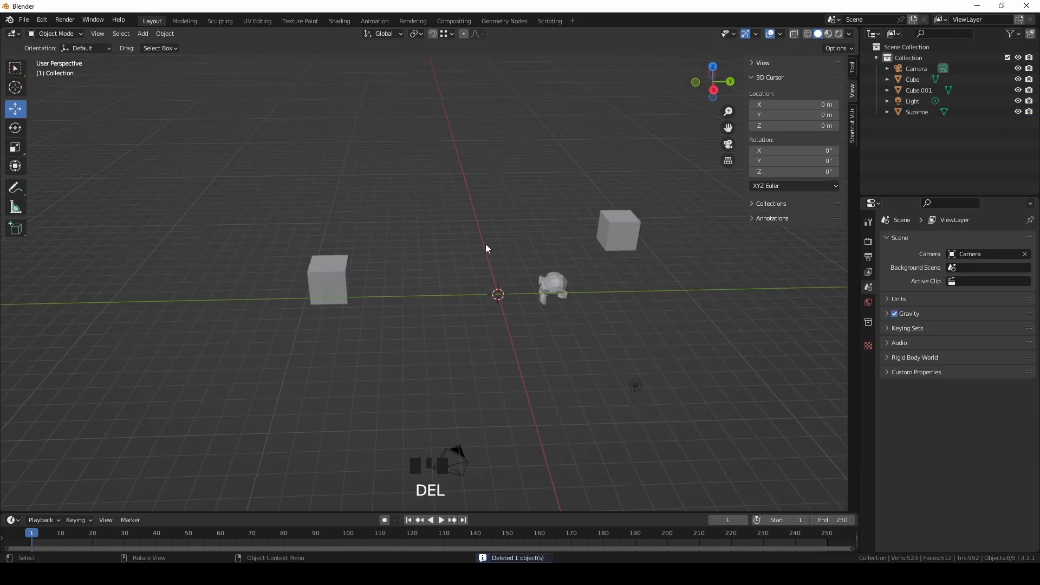
# Step: Add a cylinder mesh at the world origin and set its vertex count to 6
pyautogui.hotkey('shift', 'a')
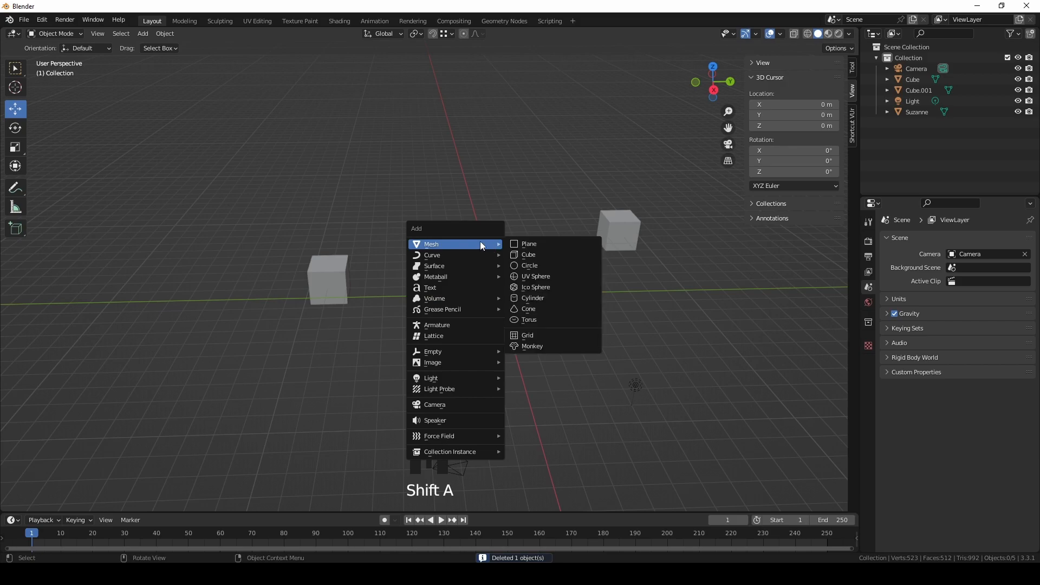
pyautogui.click(539, 298)
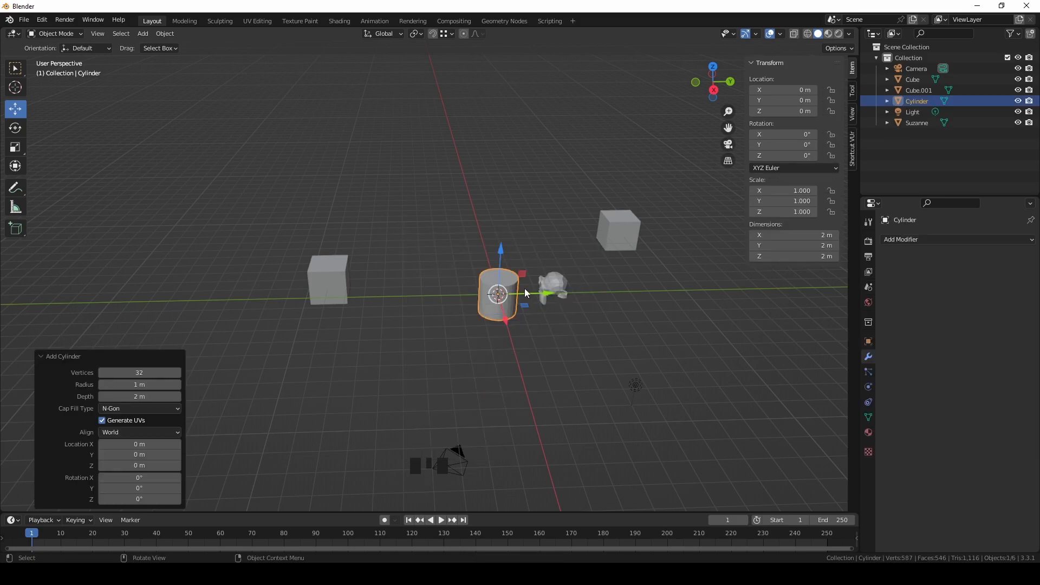
pyautogui.moveTo(153, 373); pyautogui.dragTo(133, 372)
pyautogui.click(166, 371)
pyautogui.write('6')
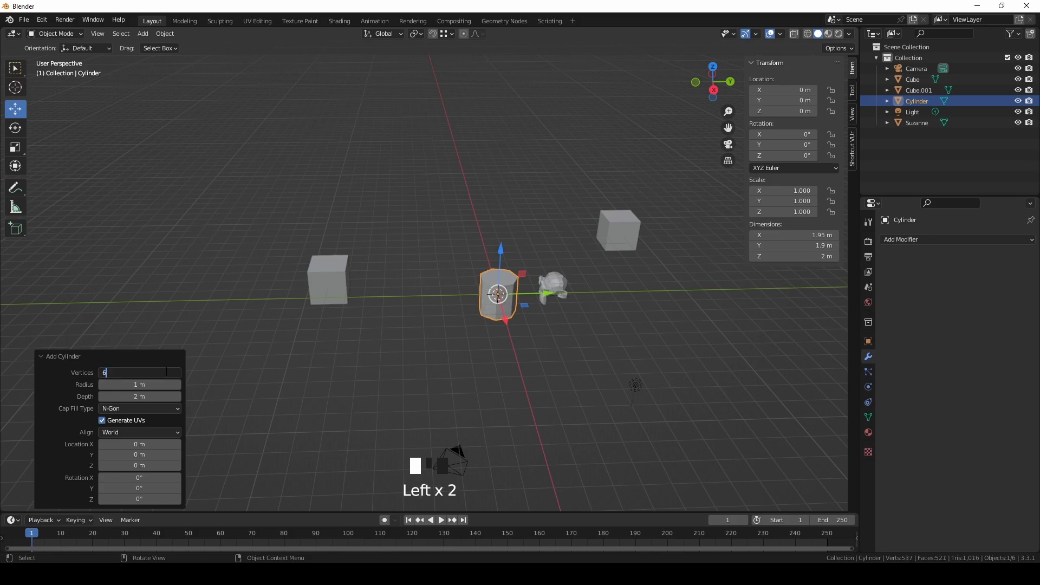
pyautogui.press('Return')
# Step: Move the hexagonal cylinder about -5.11 m along Y and raise it about 1.19 m along Z
pyautogui.moveTo(496, 273); pyautogui.dragTo(397, 254)
pyautogui.moveTo(398, 254); pyautogui.dragTo(296, 382, button='middle')
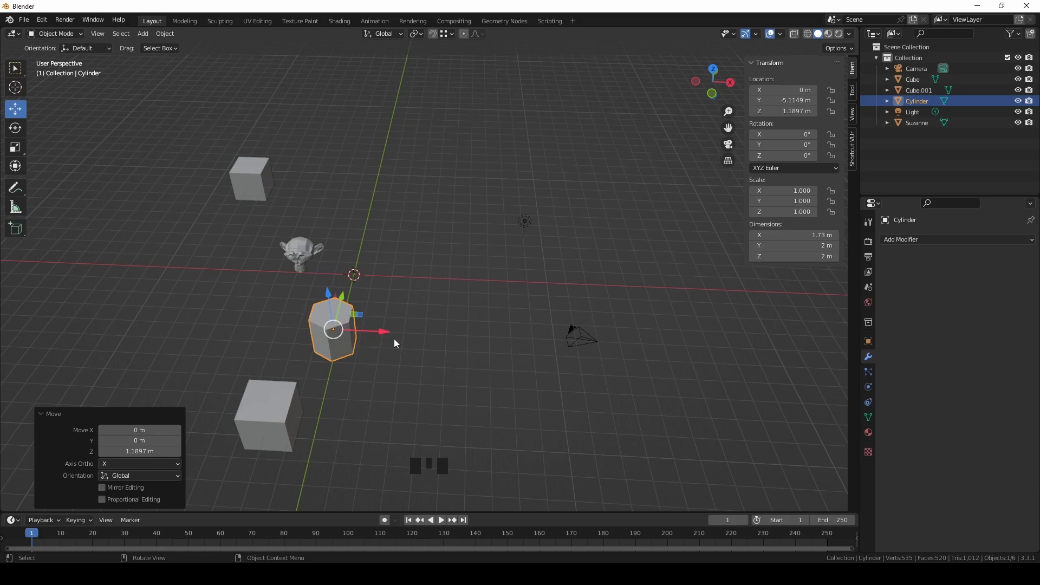
pyautogui.moveTo(415, 320); pyautogui.dragTo(347, 308, button='middle')
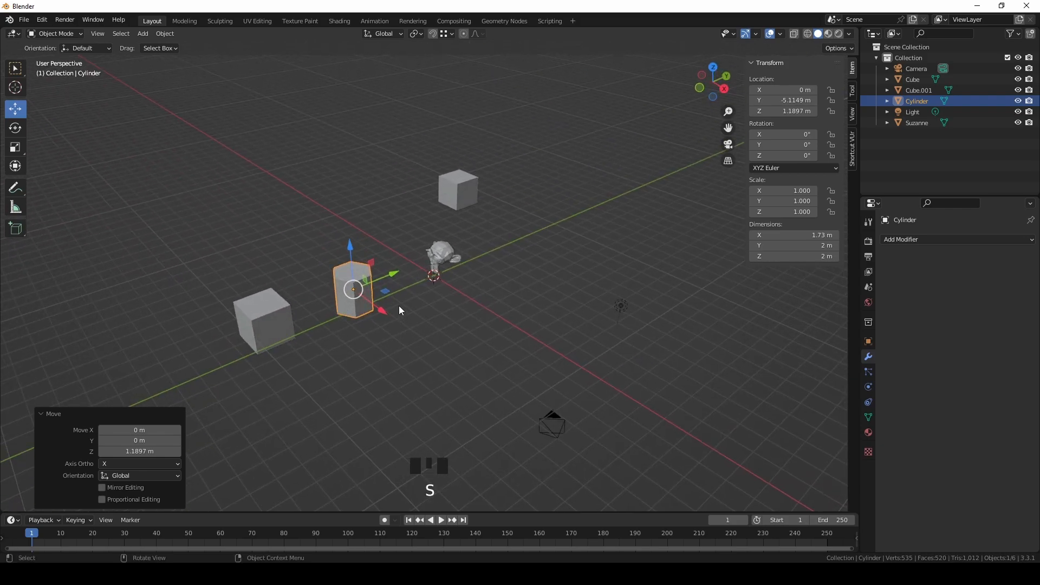
# Step: Scale the hexagonal cylinder up uniformly by a factor of about 2.9
pyautogui.press('s')
pyautogui.click(474, 349)
pyautogui.moveTo(474, 349); pyautogui.dragTo(321, 300, button='middle')
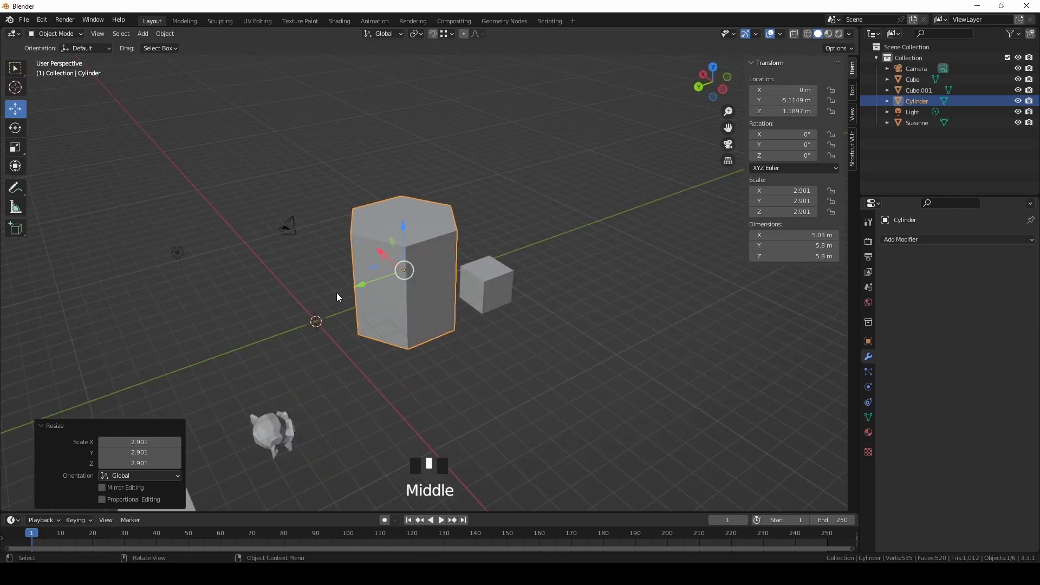
# Step: In Edit Mode, snap the 3D cursor to the hexagonal cylinder's top face, and return to Object Mode
pyautogui.click(493, 288)
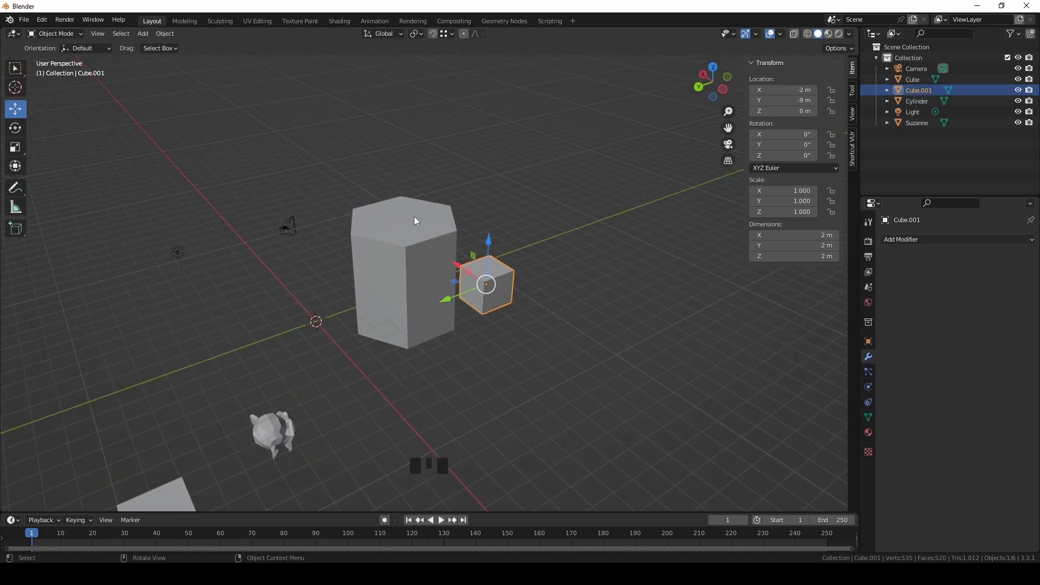
pyautogui.click(395, 224)
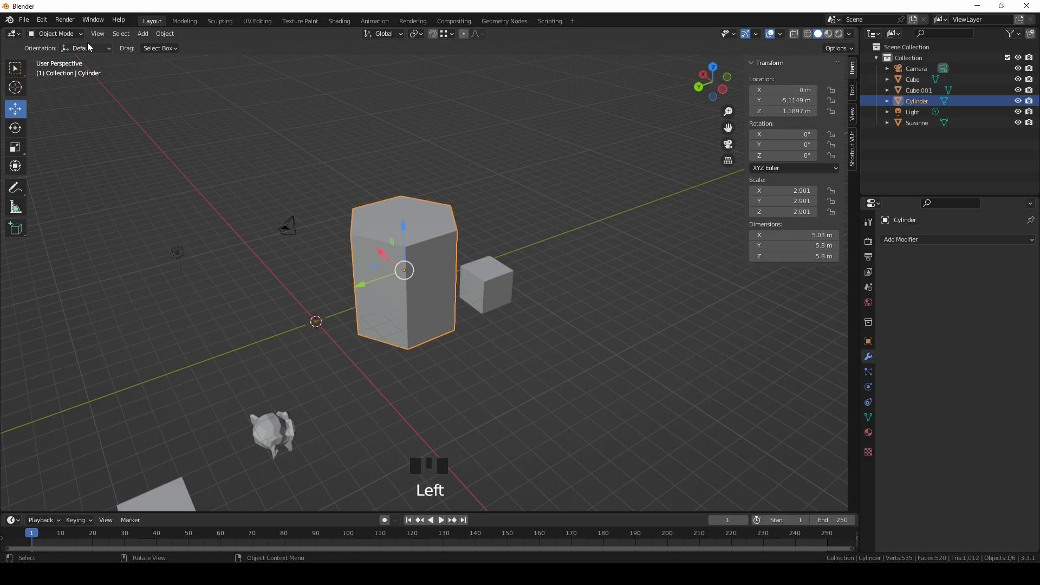
pyautogui.click(54, 34)
pyautogui.click(68, 58)
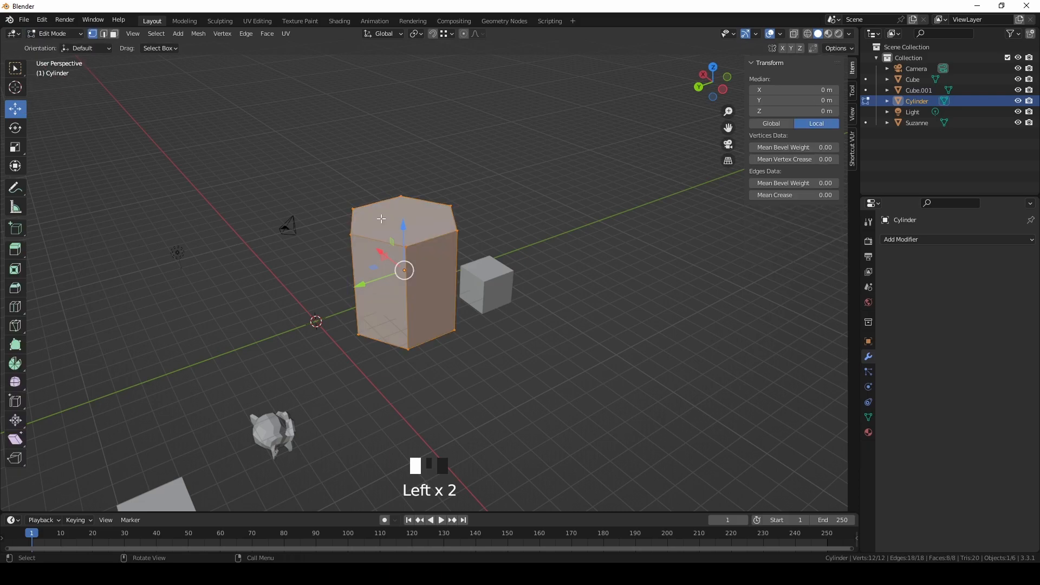
pyautogui.click(113, 35)
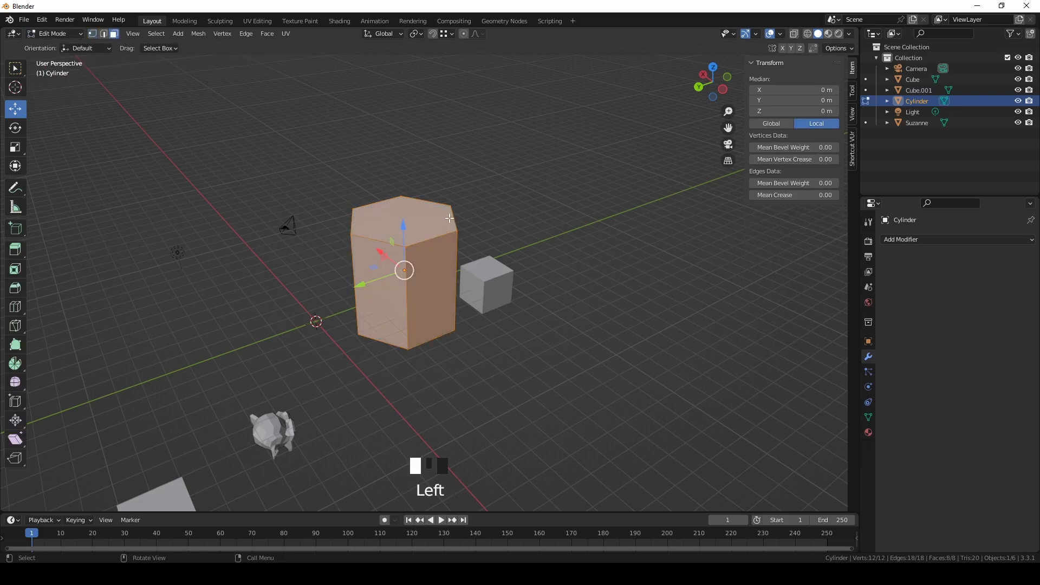
pyautogui.click(391, 225)
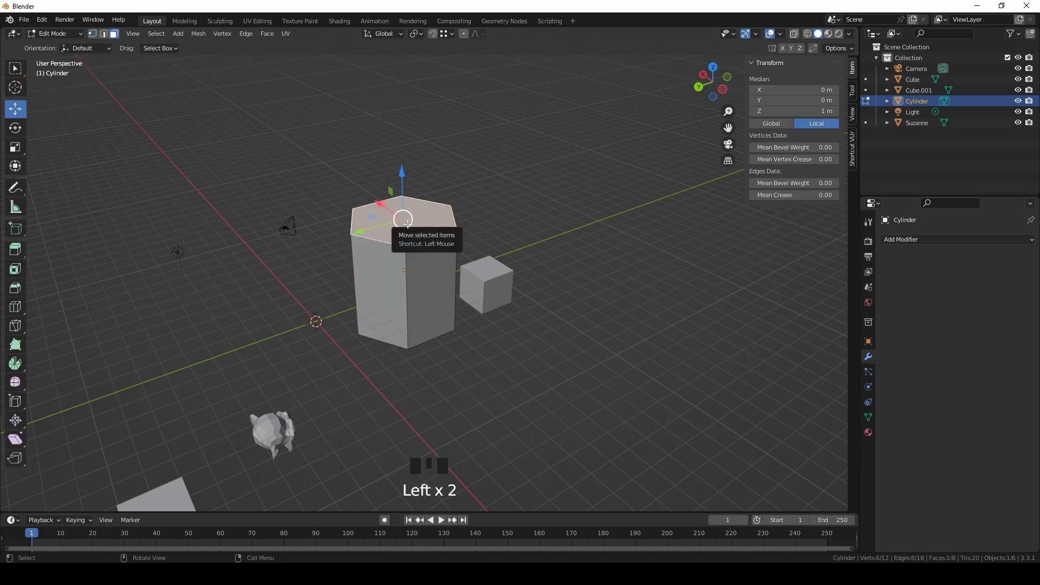
pyautogui.hotkey('shift', 's')
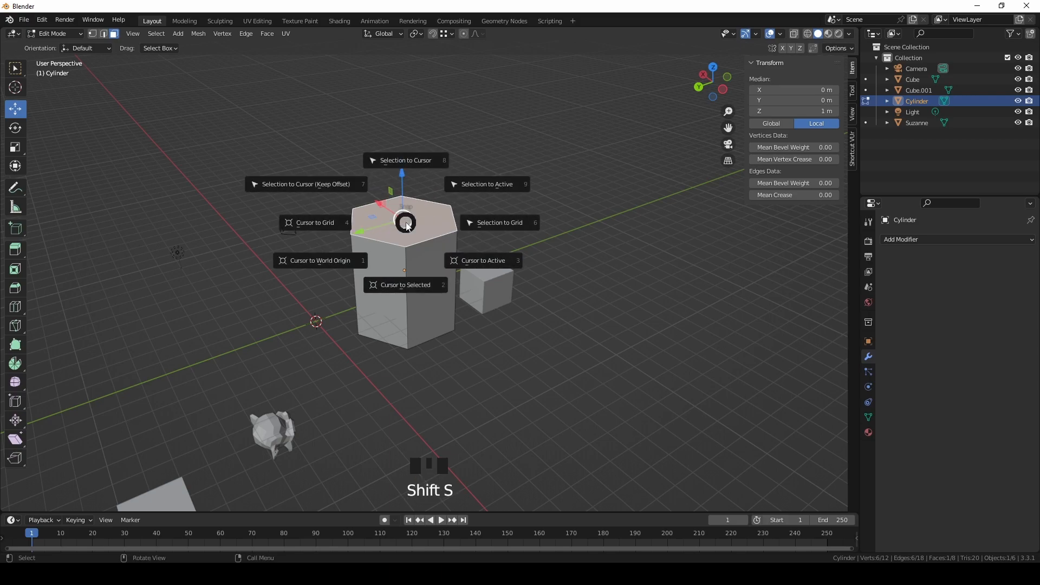
pyautogui.click(418, 281)
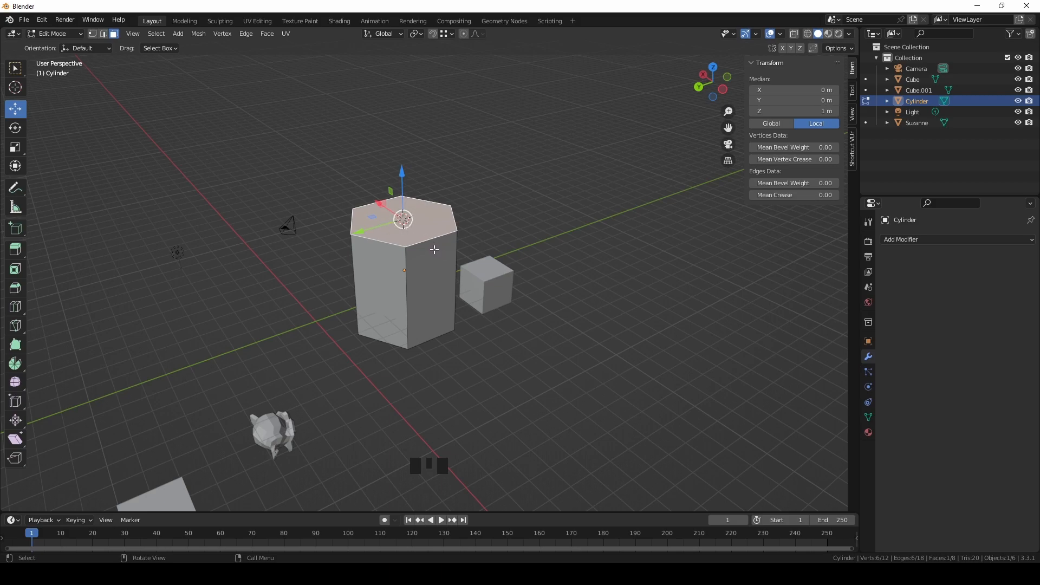
pyautogui.click(63, 42)
pyautogui.click(59, 41)
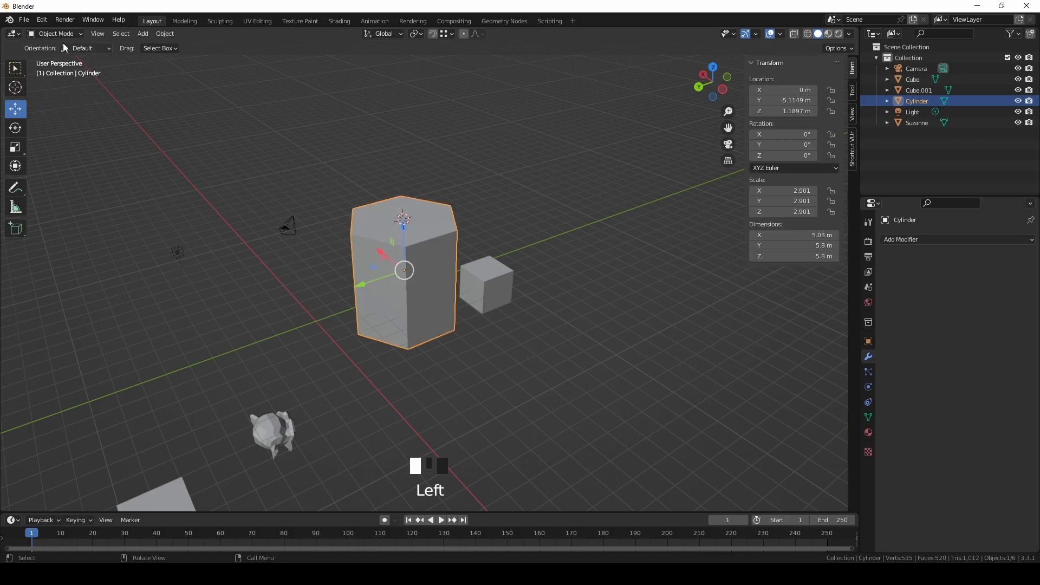
# Step: Snap the cube beside the cylinder with Selection to Cursor (Keep Offset) and move it about -3.69 m along X
pyautogui.click(486, 275)
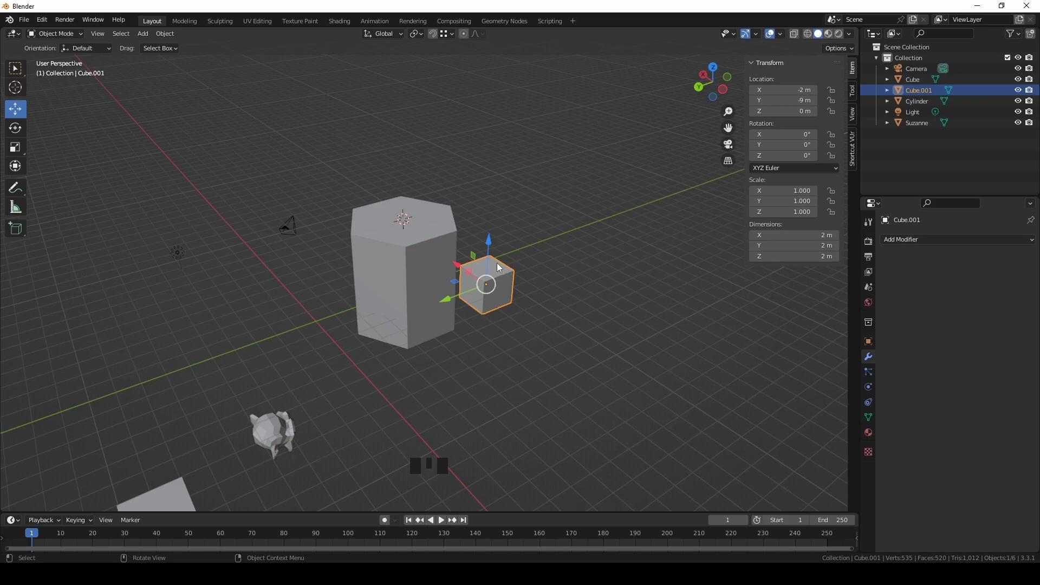
pyautogui.hotkey('shift', 's')
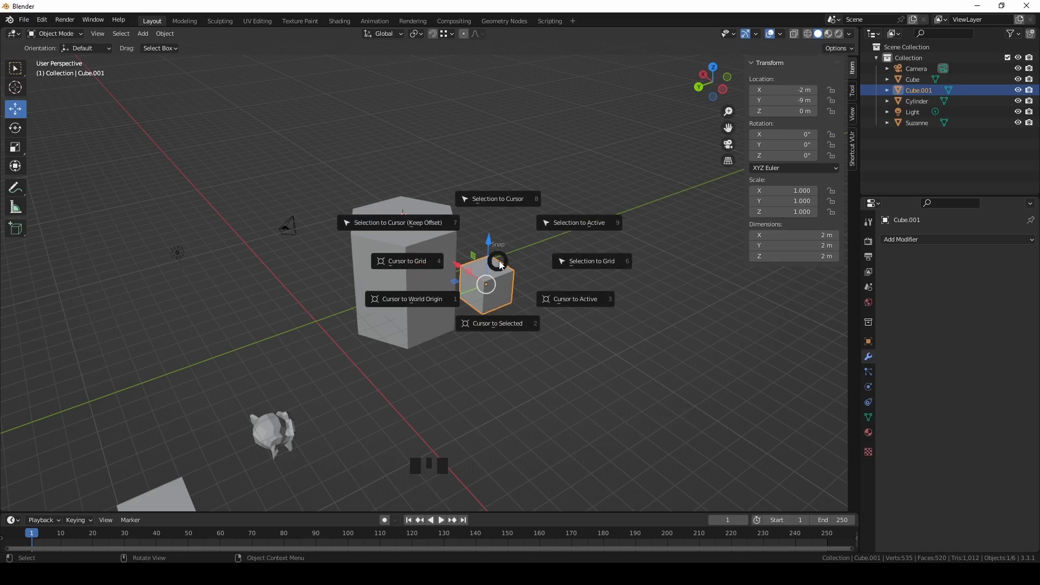
pyautogui.click(441, 225)
pyautogui.moveTo(435, 225); pyautogui.dragTo(502, 225, button='middle')
pyautogui.moveTo(286, 250); pyautogui.dragTo(372, 255)
pyautogui.moveTo(372, 256); pyautogui.dragTo(418, 259, button='middle')
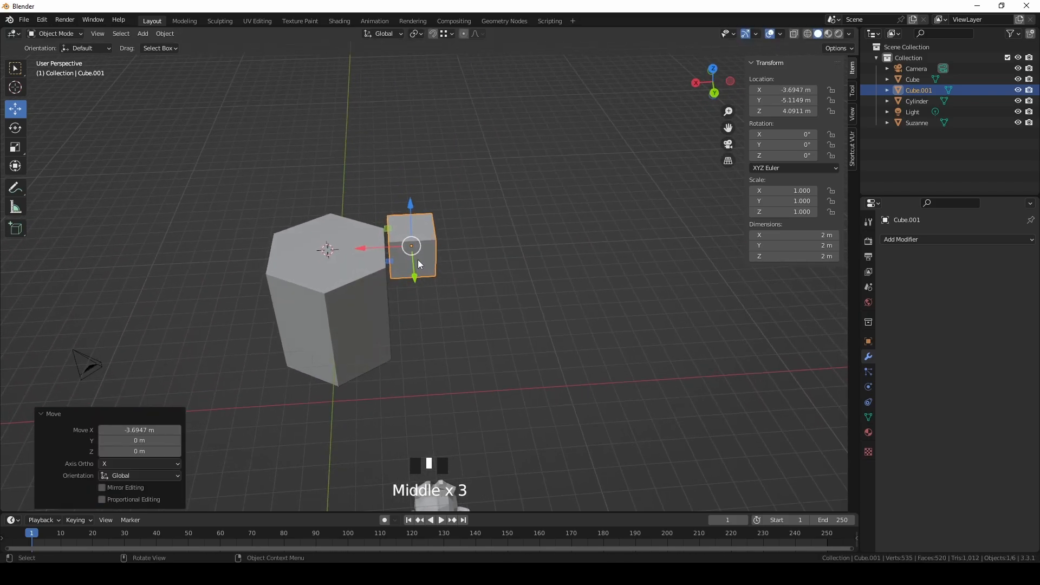
# Step: Duplicate the cube in place and set the transform pivot point to 3D Cursor
pyautogui.hotkey('shift', 'd')
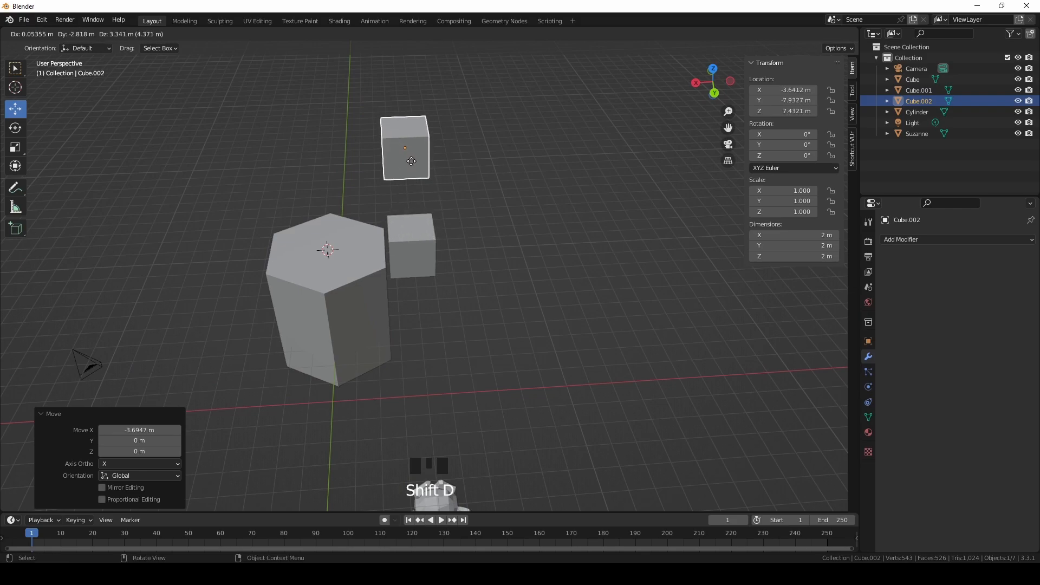
pyautogui.rightClick(411, 163)
pyautogui.moveTo(411, 161); pyautogui.dragTo(448, 203, button='middle')
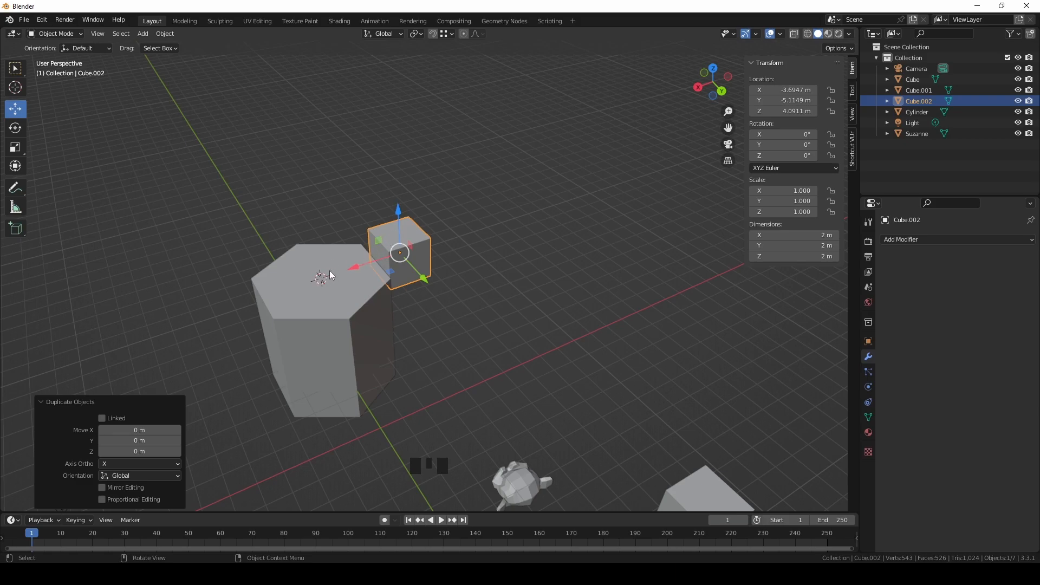
pyautogui.click(421, 34)
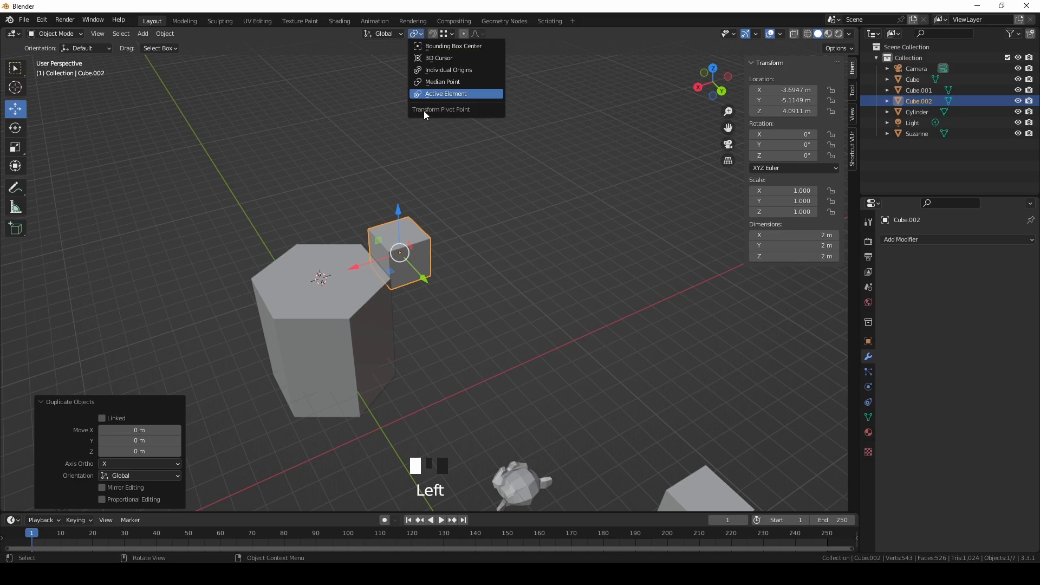
pyautogui.click(447, 58)
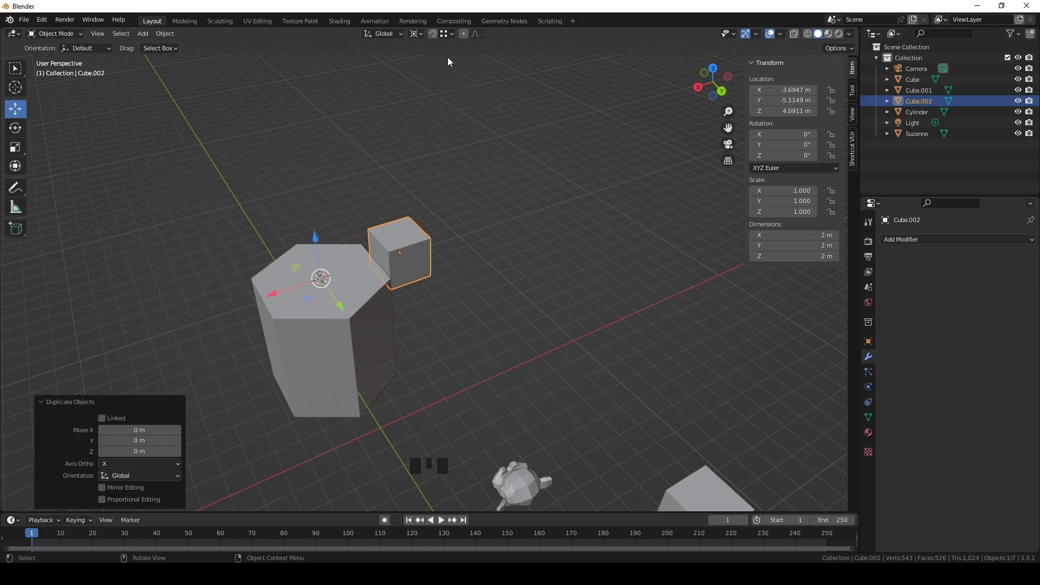
# Step: Make a second in-place duplicate of the cube at the cylinder's edge
pyautogui.click(414, 241)
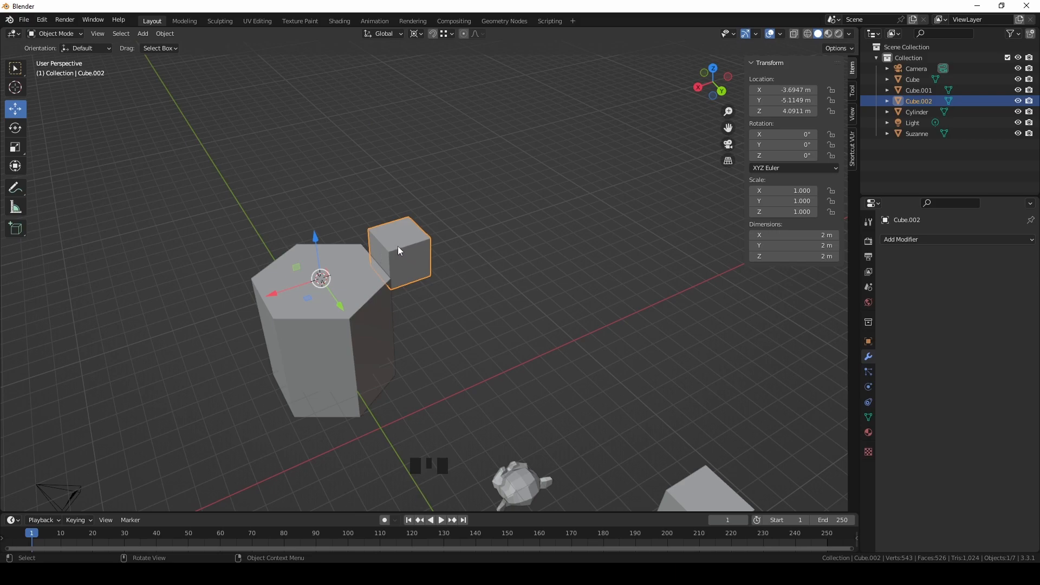
pyautogui.hotkey('shift', 'd')
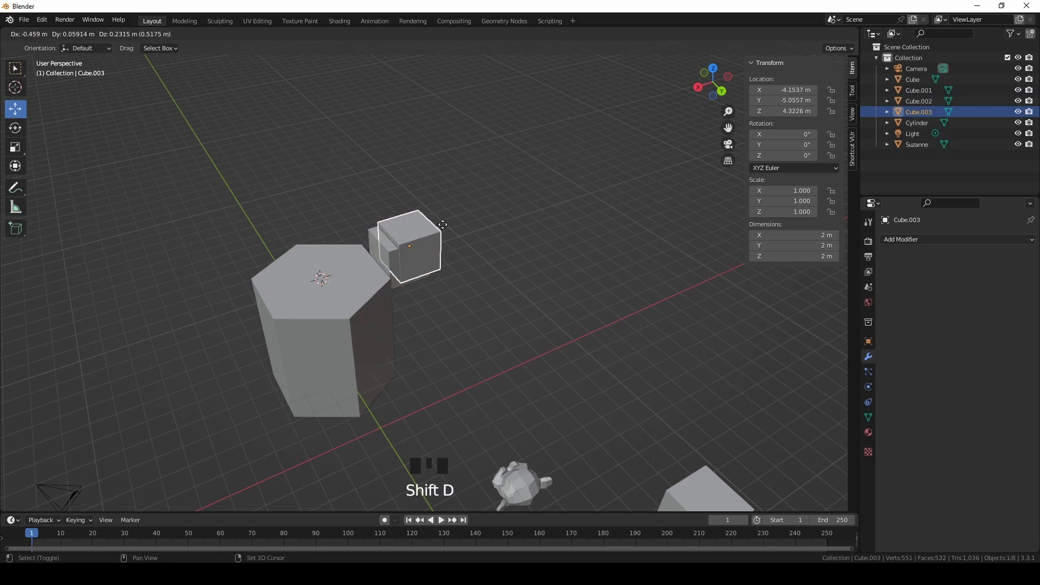
pyautogui.rightClick(467, 185)
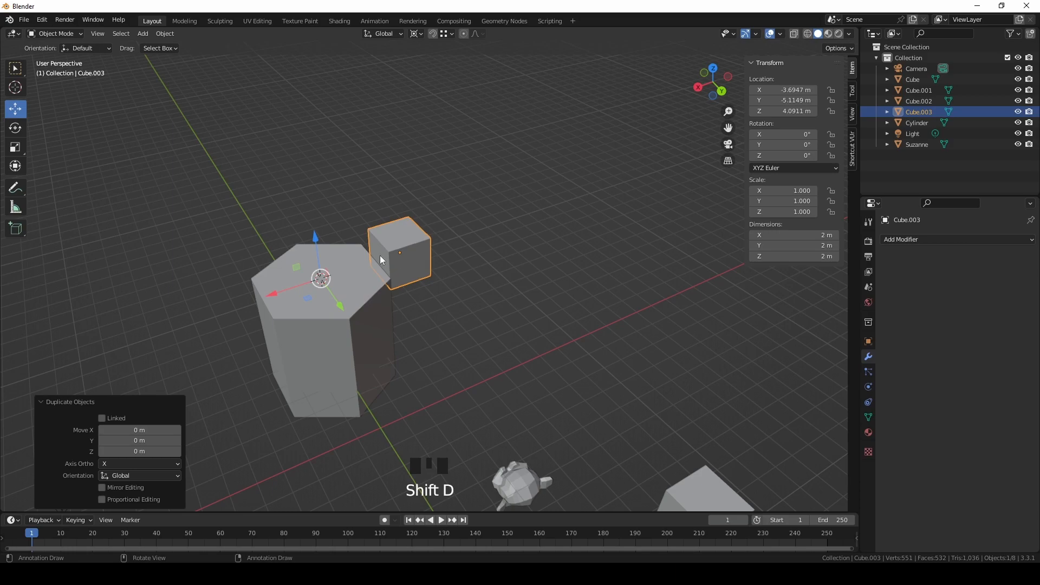
# Step: Rotate the two duplicated cubes about Z around the 3D cursor to separate sides of the hexagon
pyautogui.click(15, 128)
pyautogui.moveTo(362, 293); pyautogui.dragTo(277, 317)
pyautogui.click(414, 242)
pyautogui.moveTo(287, 276); pyautogui.dragTo(359, 235, button='middle')
# Step: Select the original cube at the cylinder's edge and duplicate it in place three times
pyautogui.click(427, 242)
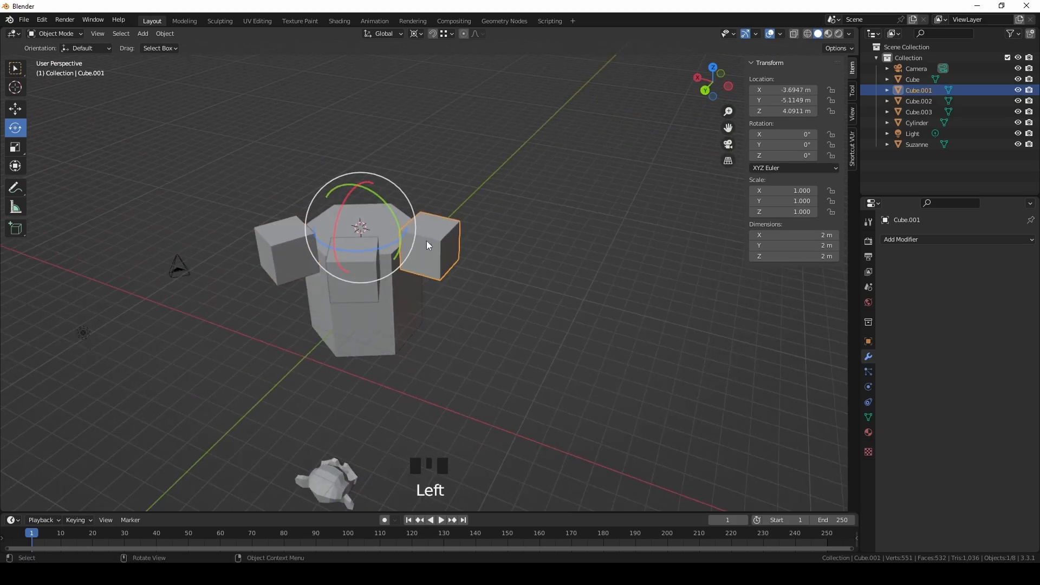
pyautogui.hotkey('shift', 'd')
pyautogui.rightClick(510, 217)
pyautogui.hotkey('shift', 'd')
pyautogui.rightClick(557, 204)
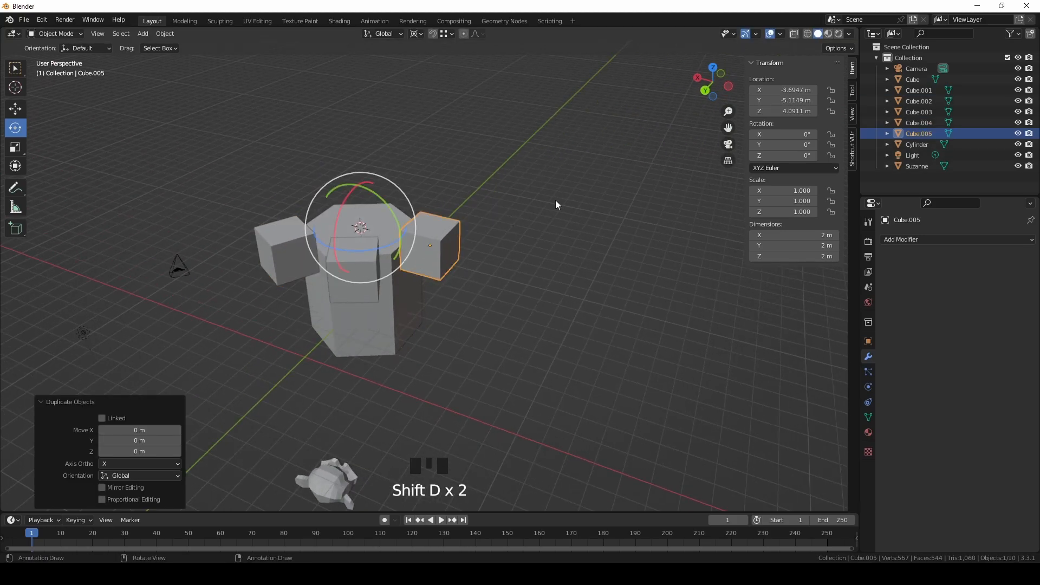
pyautogui.hotkey('shift', 'd')
pyautogui.rightClick(597, 189)
# Step: Rotate the three new cubes about Z around the 3D cursor, including two to 57.6° and 120°, so each hexagon side has one
pyautogui.moveTo(597, 188); pyautogui.dragTo(374, 263, button='middle')
pyautogui.moveTo(369, 265); pyautogui.dragTo(224, 238)
pyautogui.click(389, 230)
pyautogui.moveTo(350, 280); pyautogui.dragTo(417, 239)
pyautogui.click(418, 239)
pyautogui.moveTo(353, 278); pyautogui.dragTo(341, 163)
pyautogui.click(455, 293)
pyautogui.moveTo(359, 234); pyautogui.dragTo(418, 231, button='middle')
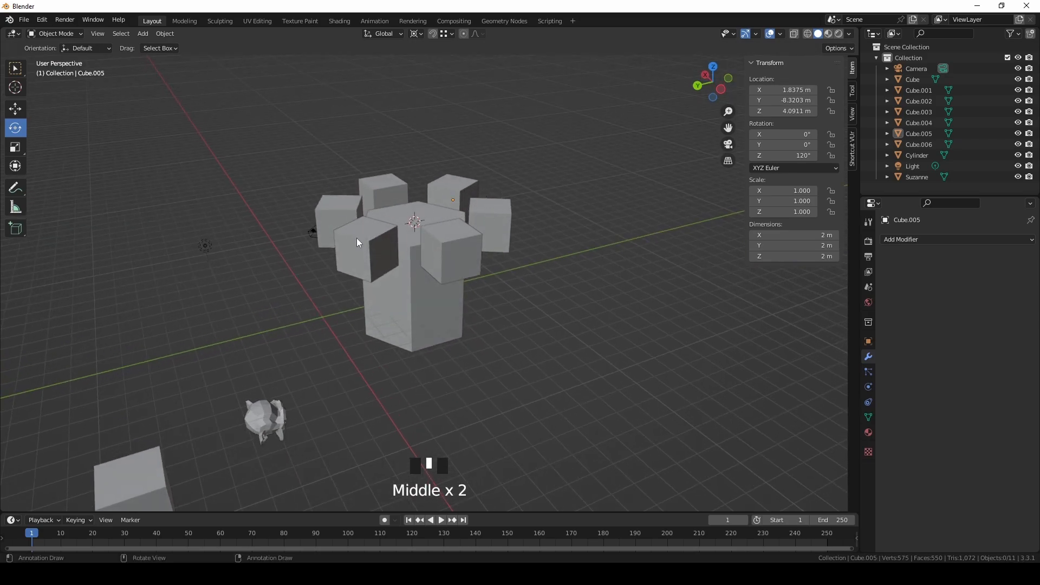
# Step: Select the ring cube rotated 57.6° and switch to the Select Box tool
pyautogui.click(410, 240)
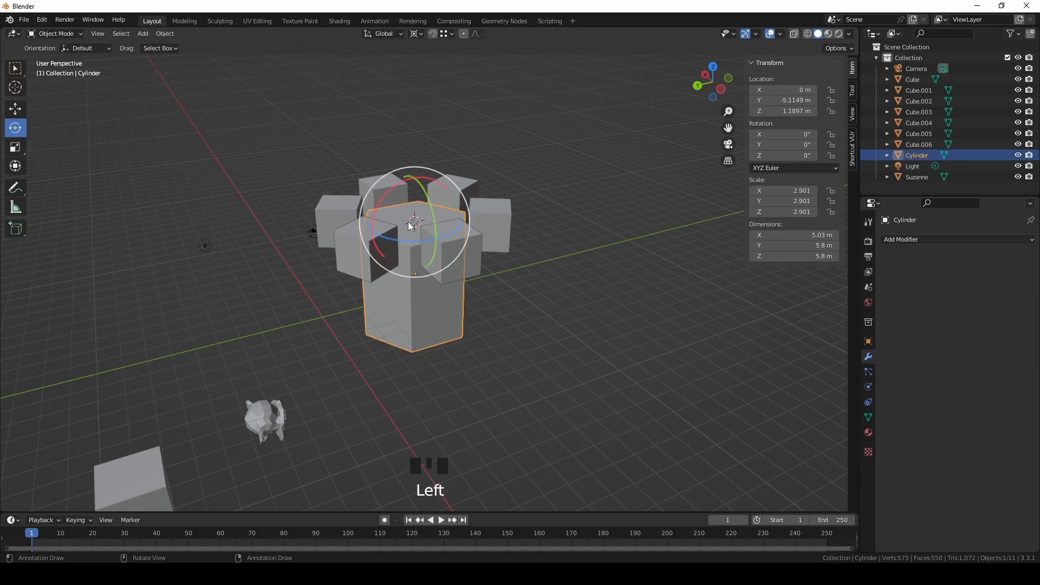
pyautogui.click(507, 212)
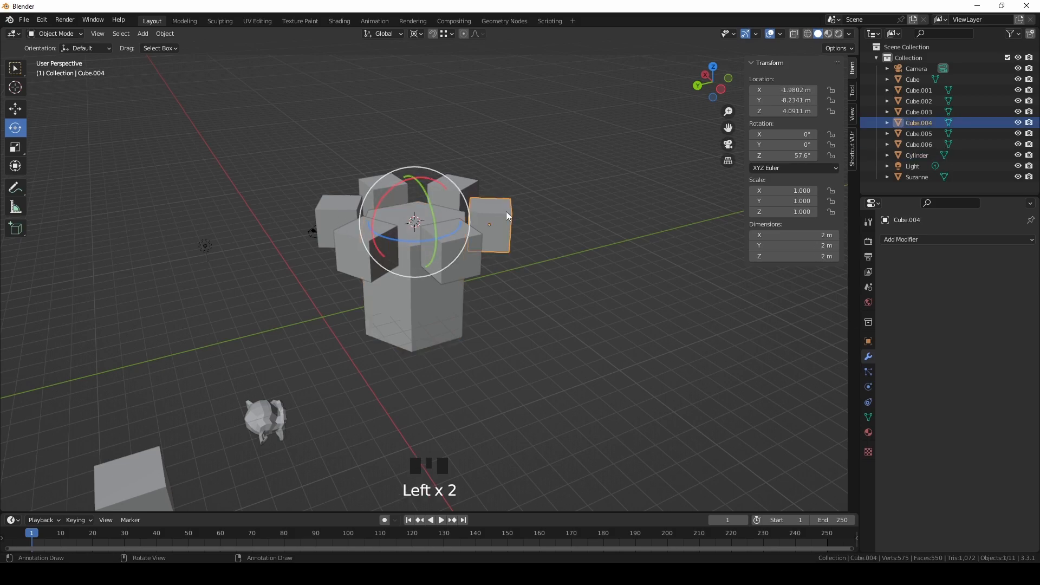
pyautogui.click(17, 76)
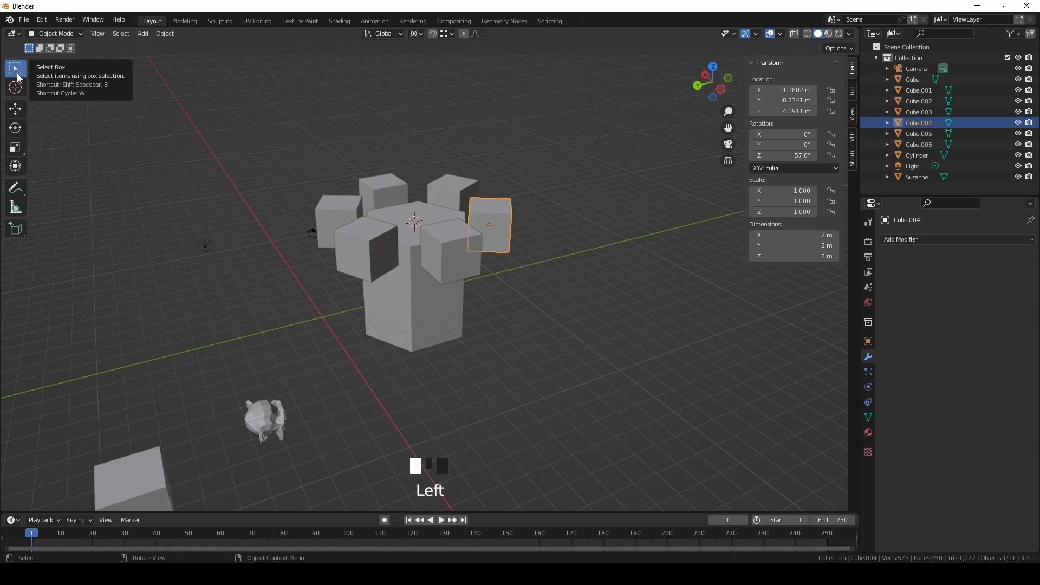
# Step: Add the other five ring cubes to the selection and try scaling all six about 2.67 times around the 3D cursor
pyautogui.keyDown('shift'); pyautogui.click(457, 190); pyautogui.keyUp('shift')
pyautogui.keyDown('shift'); pyautogui.click(377, 184); pyautogui.keyUp('shift')
pyautogui.keyDown('shift'); pyautogui.click(352, 209); pyautogui.keyUp('shift')
pyautogui.keyDown('shift'); pyautogui.click(380, 230); pyautogui.keyUp('shift')
pyautogui.keyDown('shift'); pyautogui.click(433, 248); pyautogui.keyUp('shift')
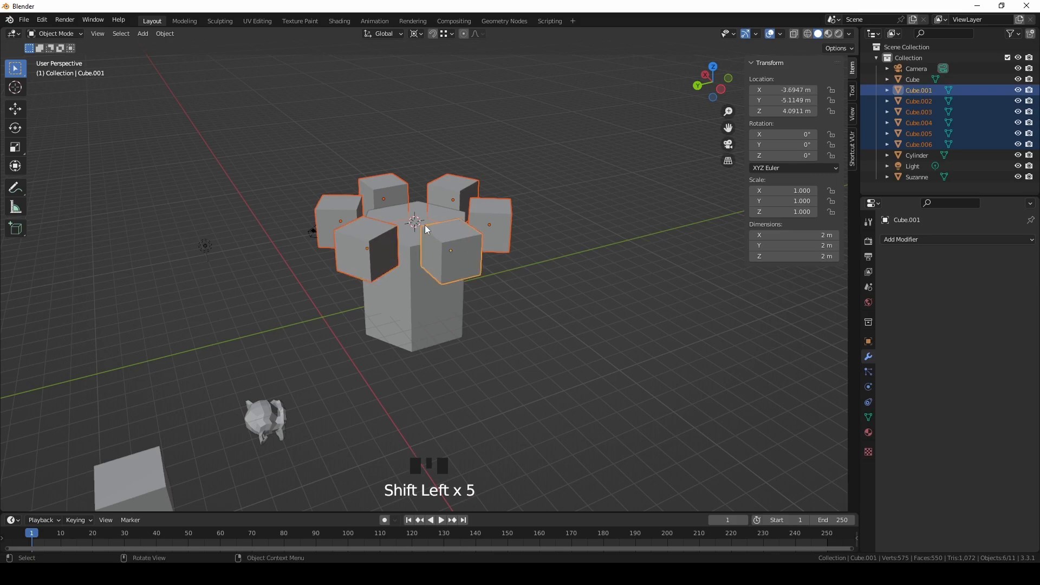
pyautogui.press('s')
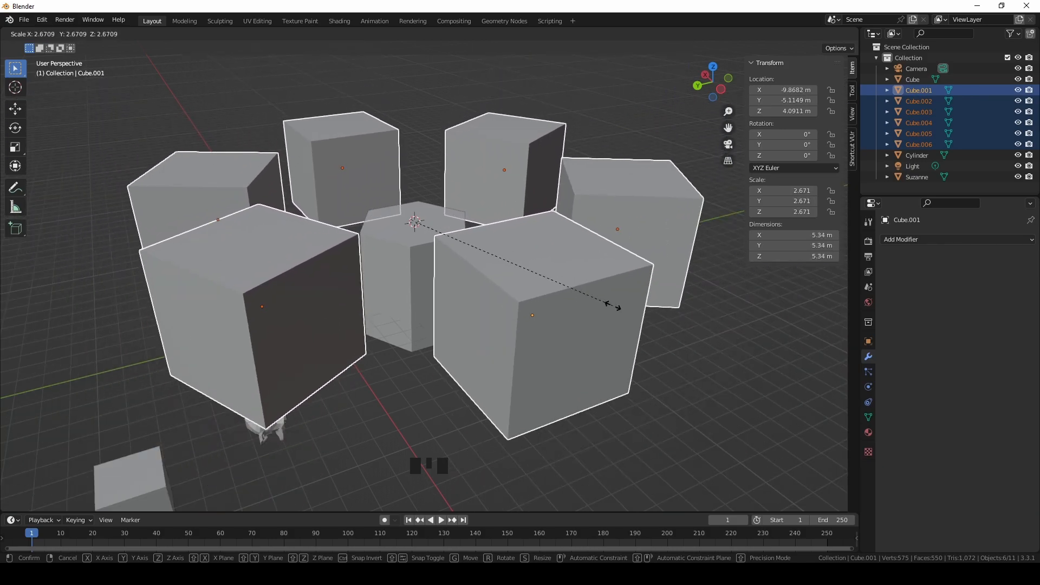
pyautogui.press('Escape')
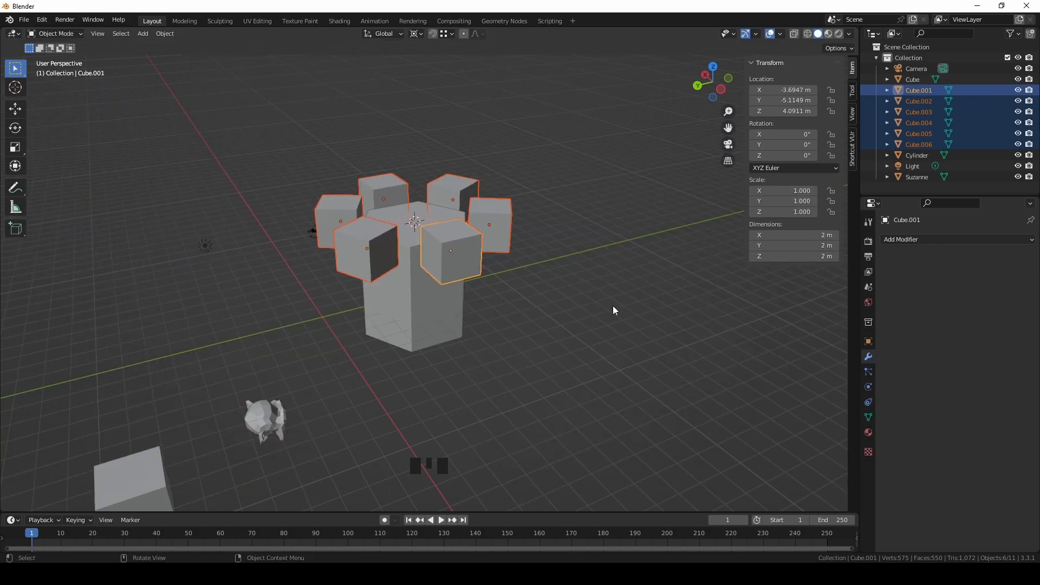
# Step: Set the transform pivot point to Individual Origins and scale the six ring cubes up to about 1.353
pyautogui.click(416, 34)
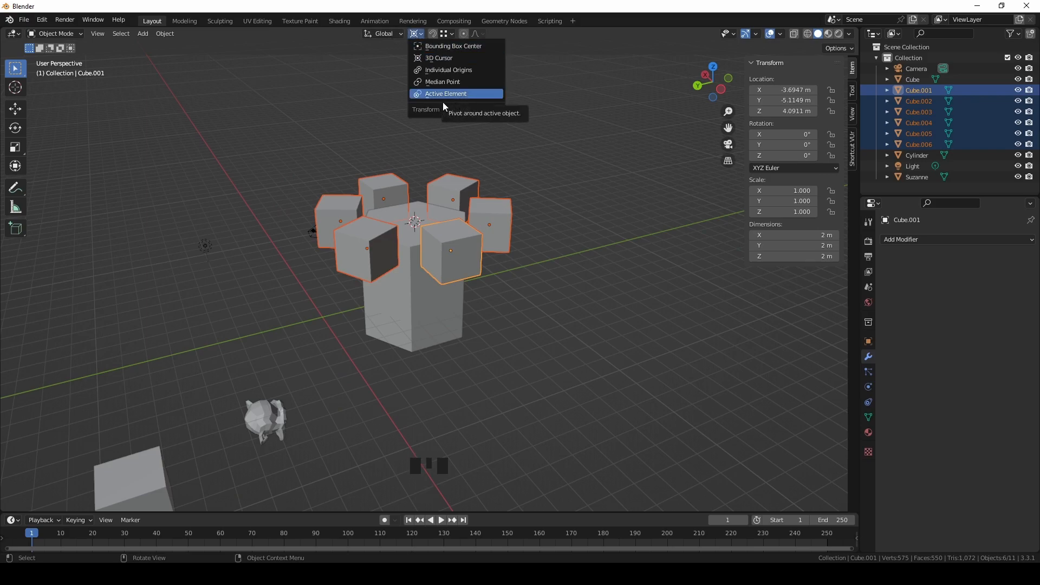
pyautogui.click(452, 69)
pyautogui.moveTo(447, 64); pyautogui.dragTo(436, 163, button='middle')
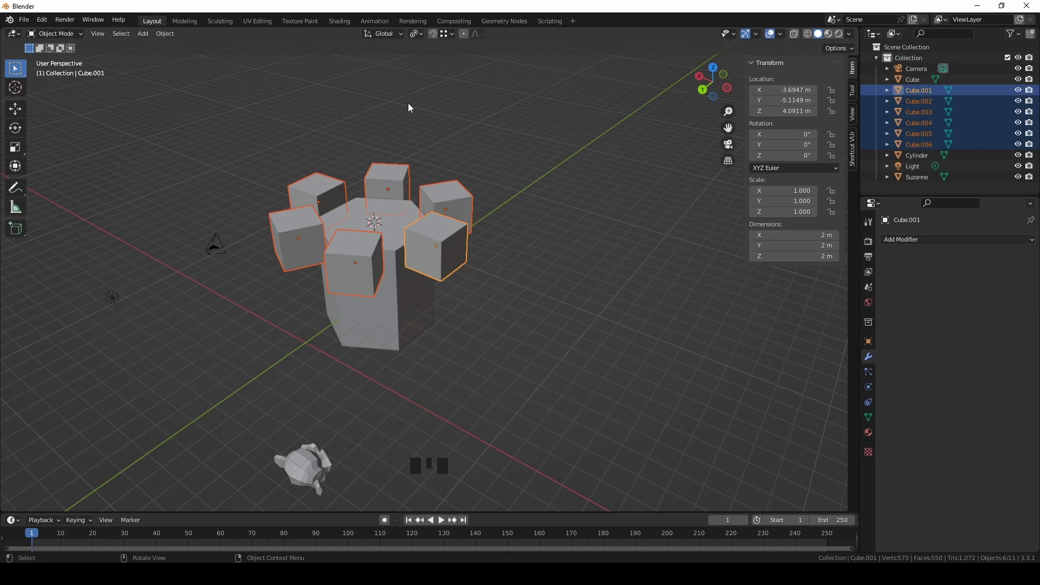
pyautogui.click(416, 34)
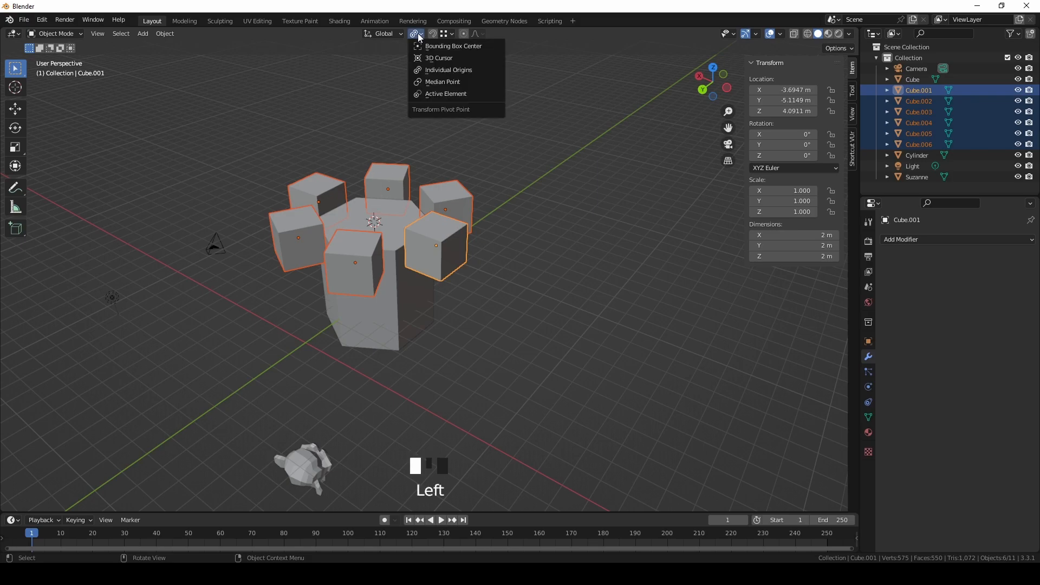
pyautogui.click(428, 70)
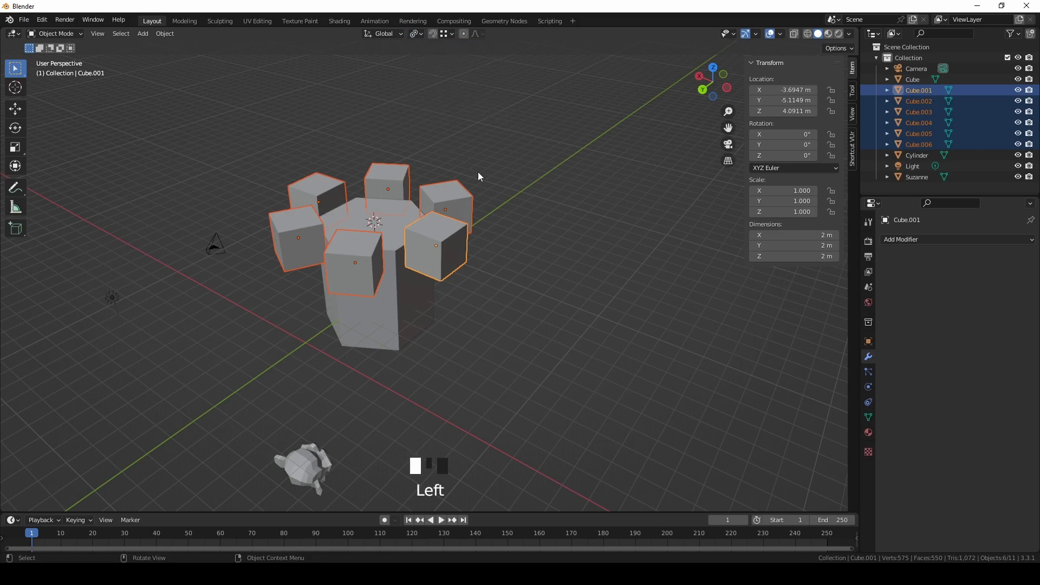
pyautogui.press('s')
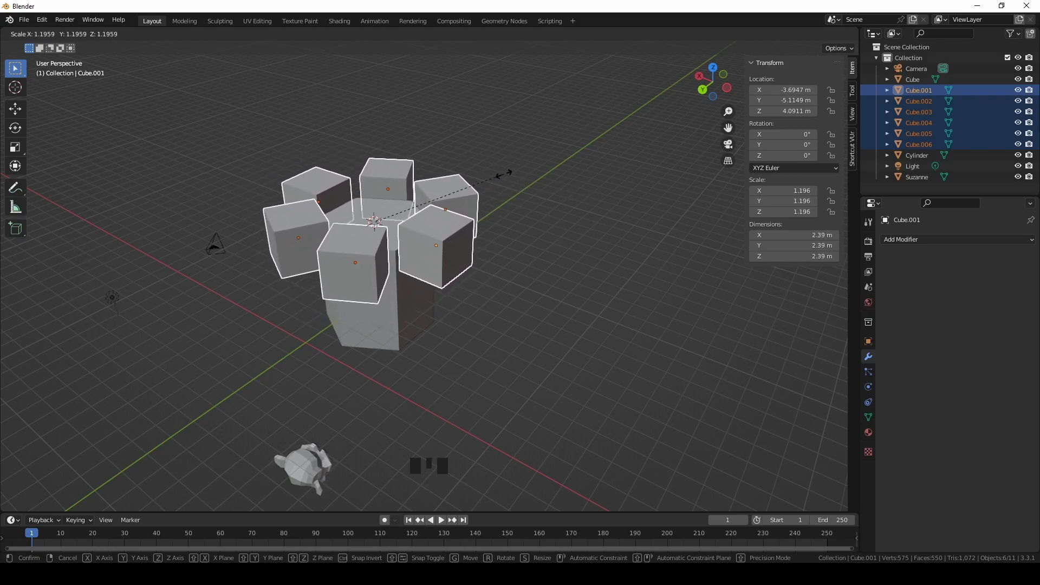
pyautogui.click(523, 172)
pyautogui.moveTo(507, 173); pyautogui.dragTo(421, 35, button='middle')
# Step: Set the transform pivot point to Median Point and deselect all objects
pyautogui.click(418, 33)
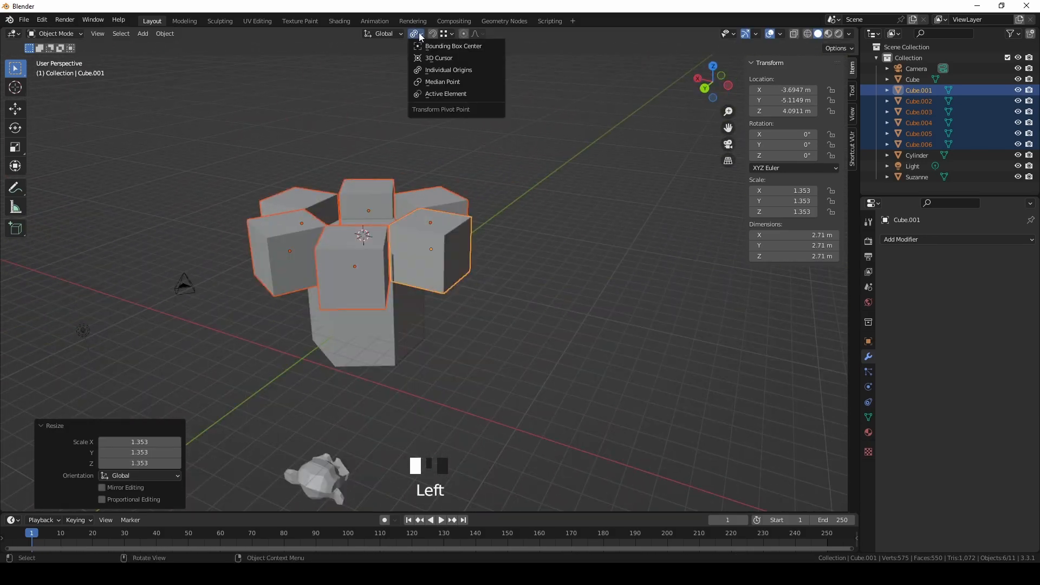
pyautogui.click(456, 83)
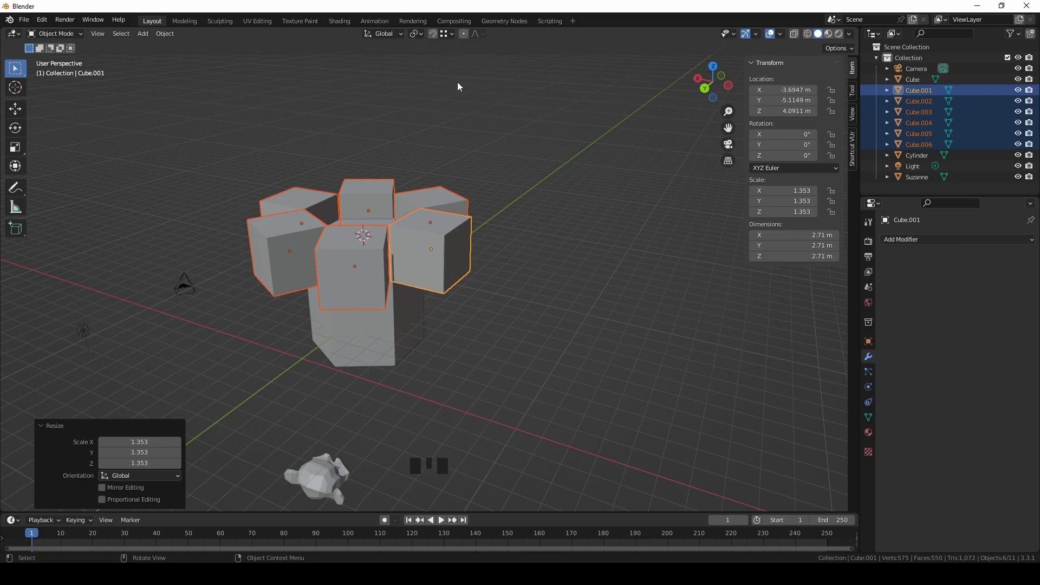
pyautogui.click(416, 34)
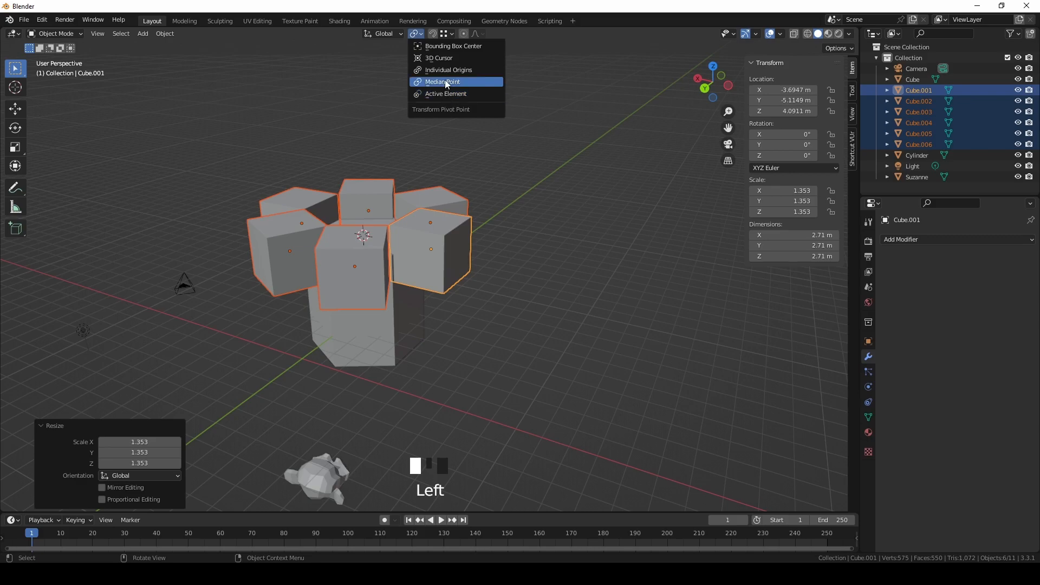
pyautogui.click(447, 84)
pyautogui.click(492, 352)
# Step: Box-select the hexagonal cylinder with its six surrounding cubes and delete them
pyautogui.moveTo(492, 352); pyautogui.dragTo(437, 302, button='middle')
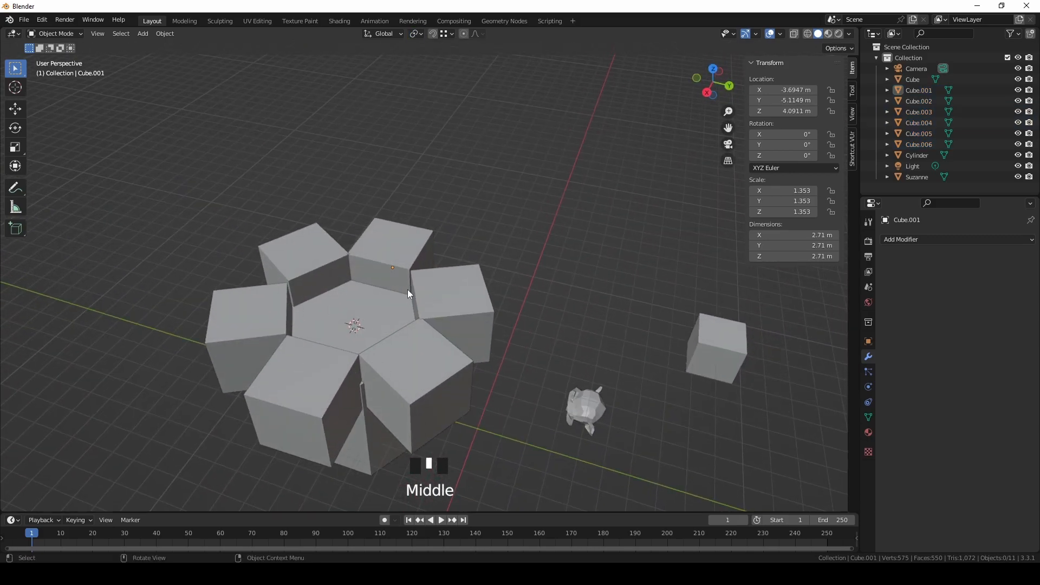
pyautogui.scroll(-2, 409, 294)
pyautogui.moveTo(398, 254); pyautogui.dragTo(439, 236, button='middle')
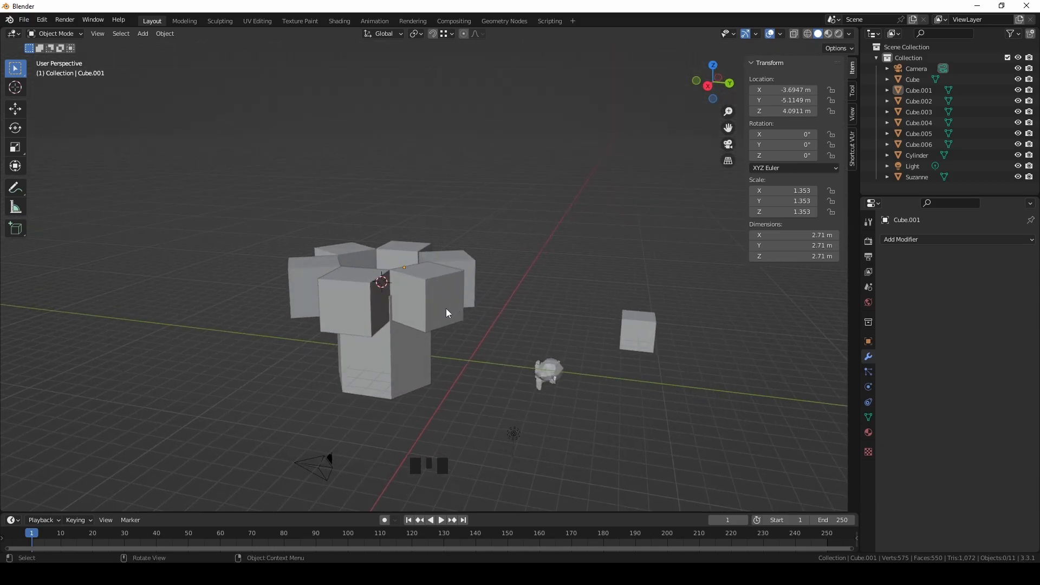
pyautogui.moveTo(489, 379); pyautogui.dragTo(275, 203)
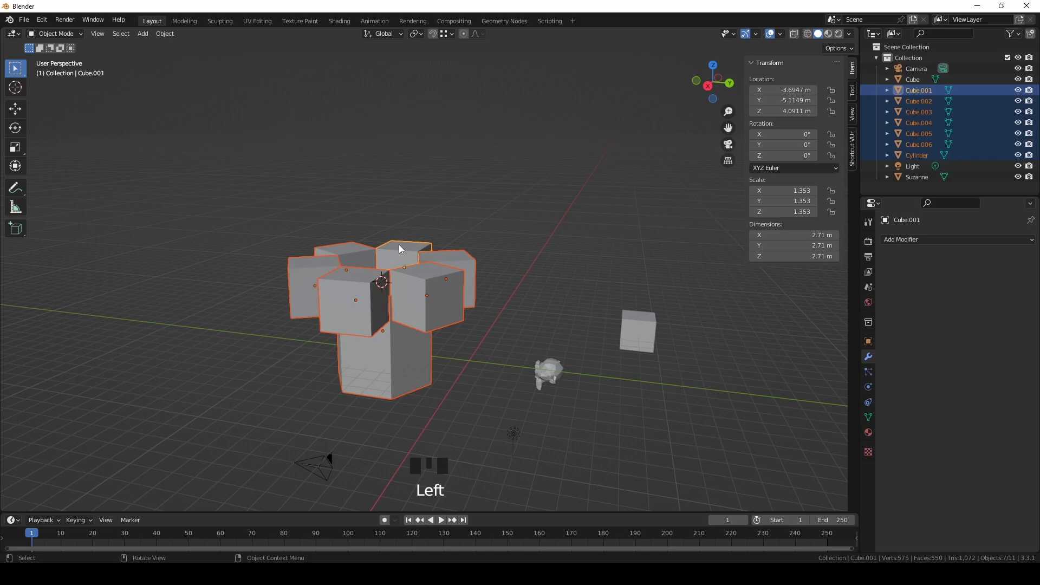
pyautogui.press('Delete')
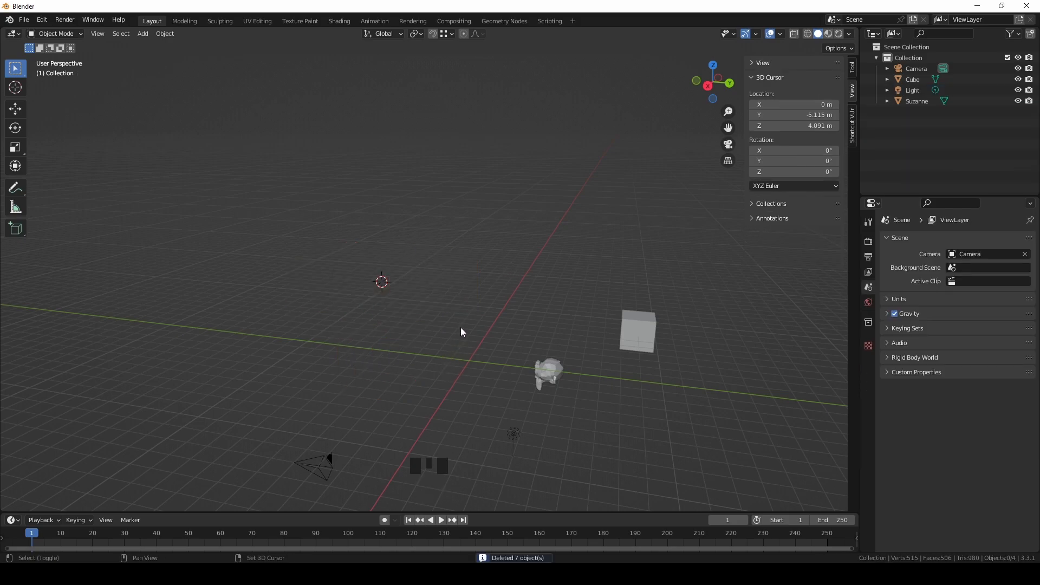
# Step: Add a cube at the 3D cursor and move it to about X -2.98, Y 2.11, Z 6.65 m
pyautogui.hotkey('shift', 'a')
pyautogui.moveTo(461, 327)
pyautogui.click(531, 344)
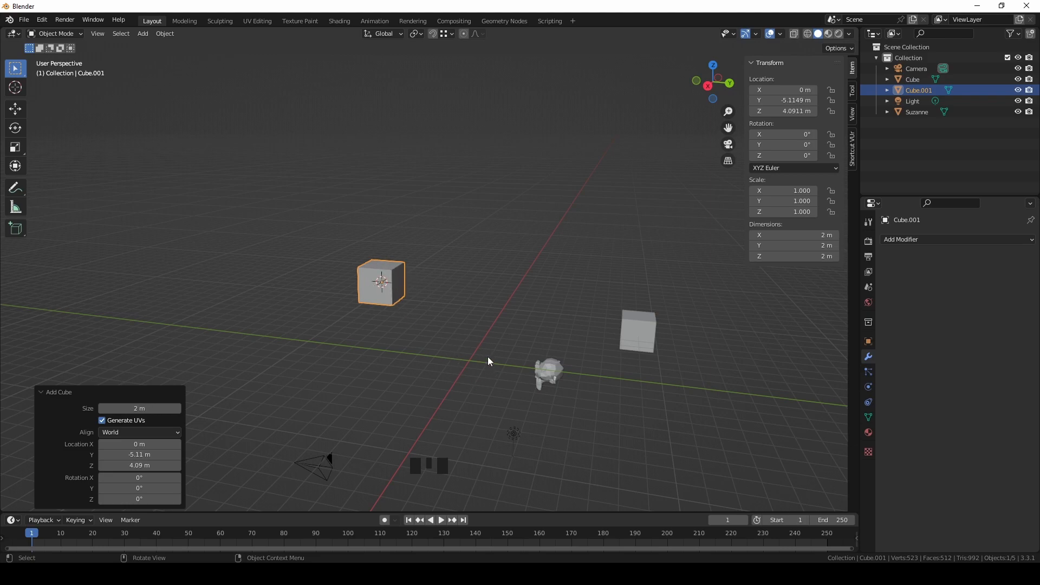
# Step: Add a UV sphere at the 3D cursor and move it to about X 3.22, Y -16.96, Z 6.09 m
pyautogui.hotkey('shift', 'a')
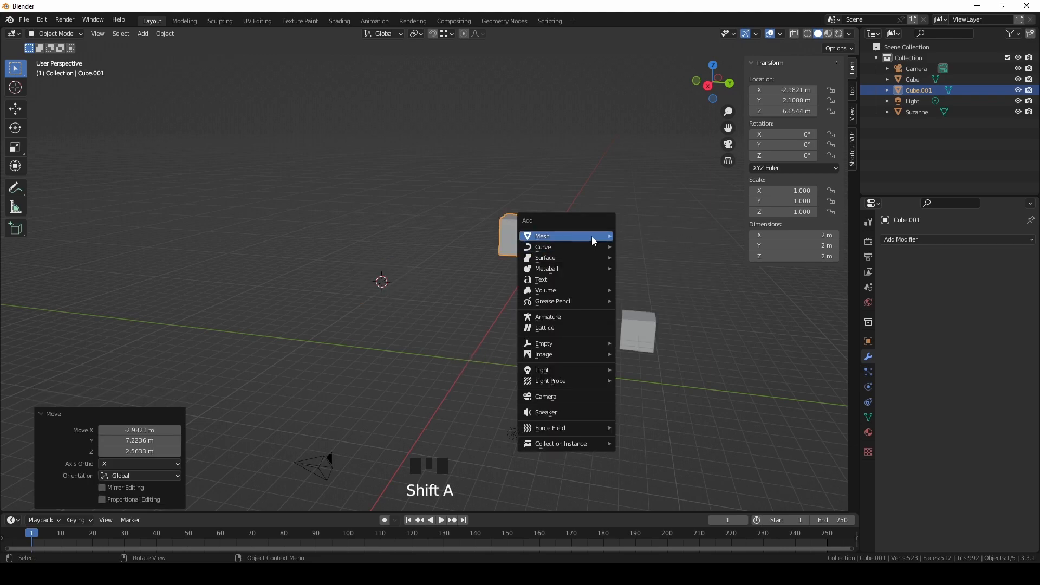
pyautogui.moveTo(593, 237)
pyautogui.click(659, 265)
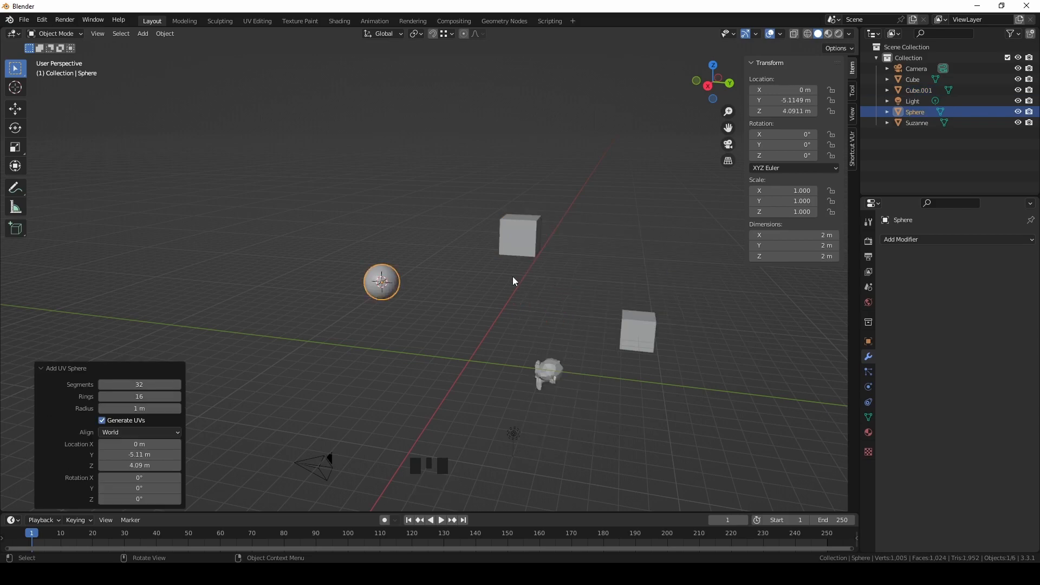
pyautogui.press('g')
pyautogui.click(289, 238)
# Step: Add an ico sphere at the 3D cursor and move it beside the UV sphere, to about X 1.59, Y -11.76, Z 6.01 m
pyautogui.hotkey('shift', 's')
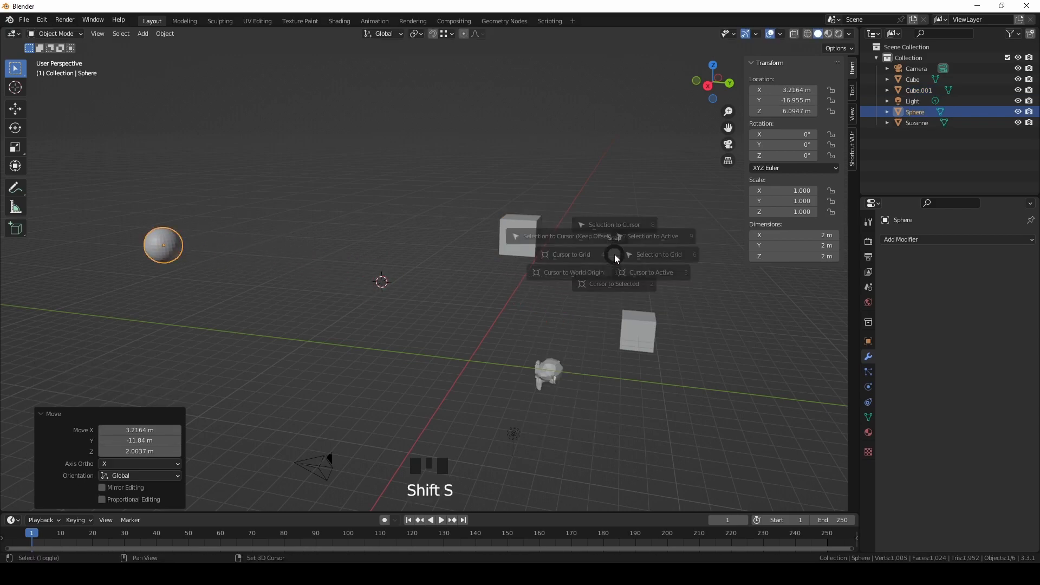
pyautogui.hotkey('shift', 'a')
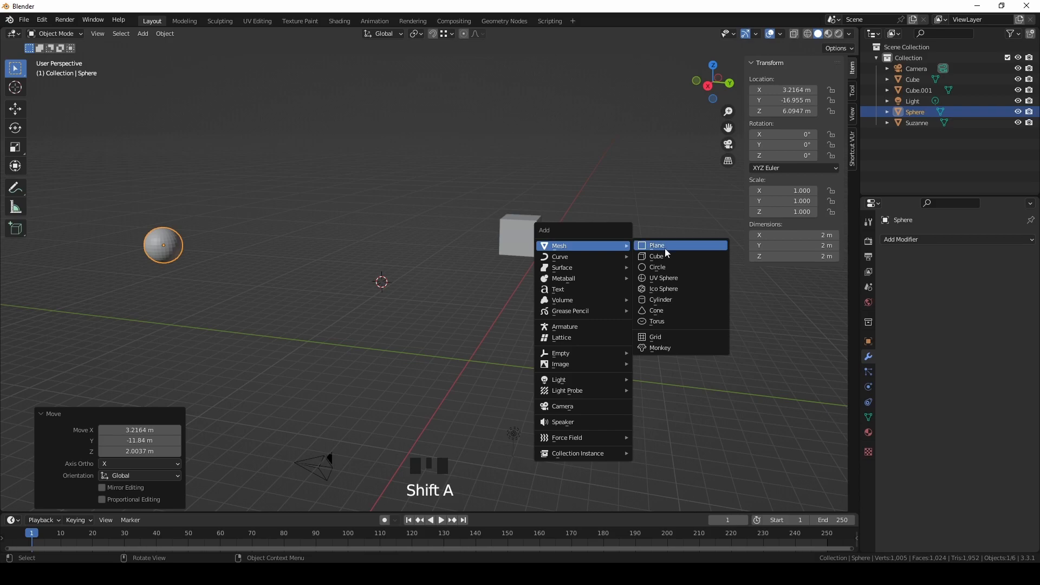
pyautogui.click(681, 291)
pyautogui.press('g')
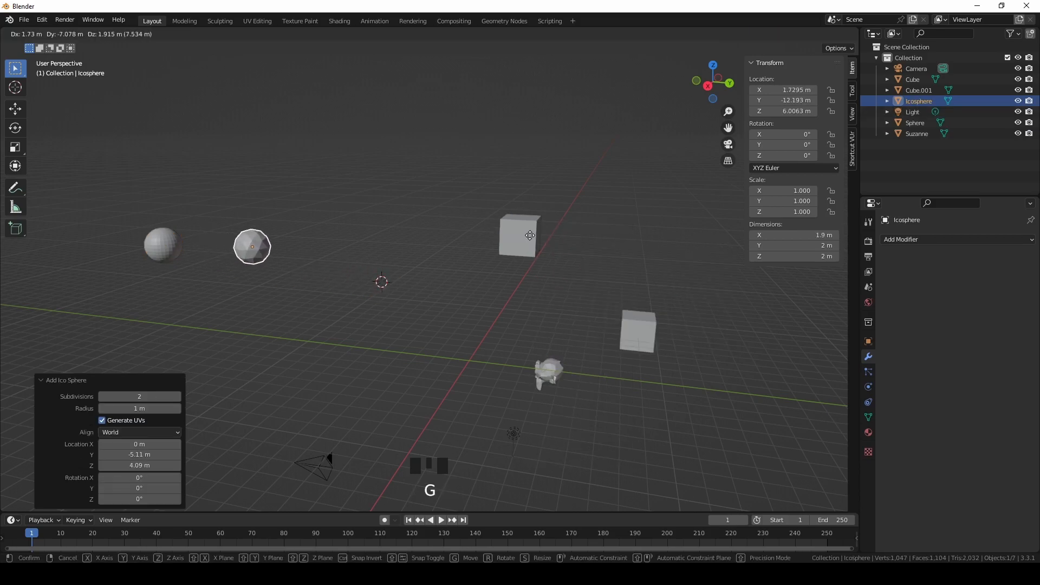
pyautogui.click(348, 282)
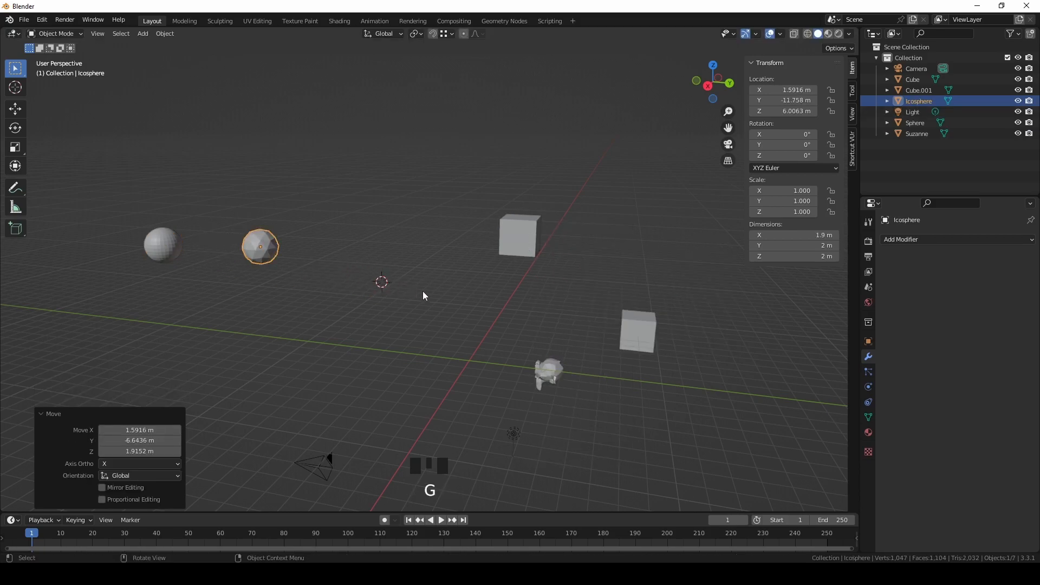
# Step: Snap the 3D cursor to the world origin and add a 2 m cube there
pyautogui.hotkey('shift', 's')
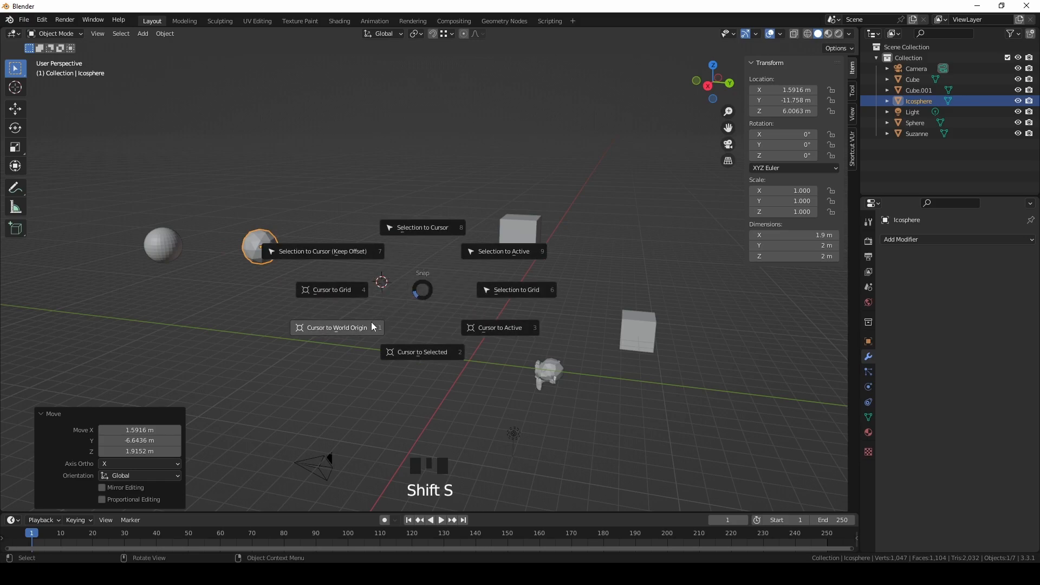
pyautogui.click(371, 323)
pyautogui.click(432, 284)
pyautogui.moveTo(431, 284)
pyautogui.mouseDown(button='middle')
pyautogui.moveTo(508, 310)
pyautogui.moveTo(425, 288)
pyautogui.mouseUp(button='middle')
pyautogui.hotkey('shift', 'a')
pyautogui.moveTo(508, 307)
pyautogui.click(567, 318)
pyautogui.scroll(3, 409, 334)
pyautogui.moveTo(410, 335); pyautogui.dragTo(359, 331, button='middle')
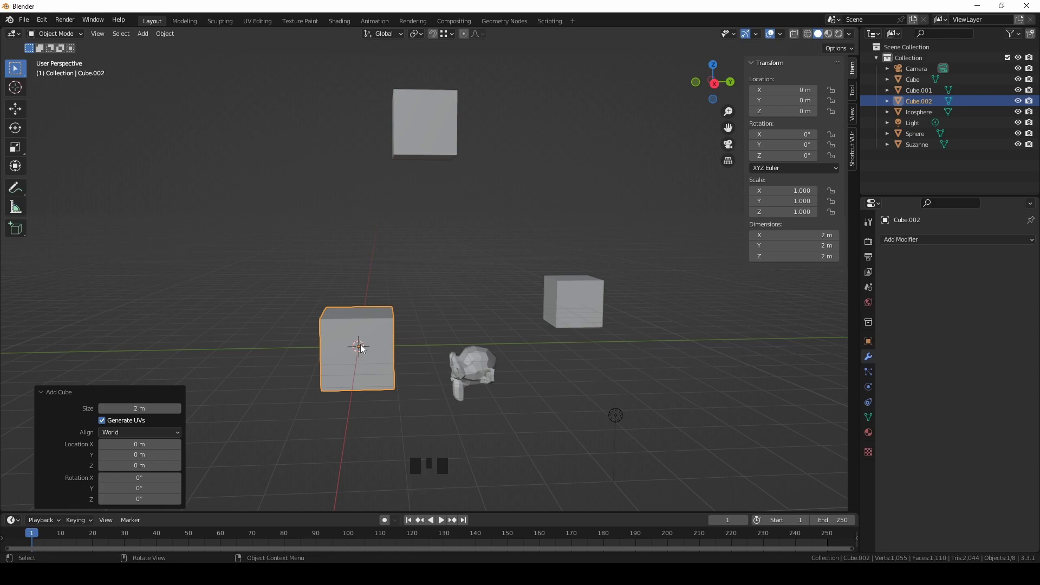
# Step: Add a Mirror modifier on the X axis to the cube at the origin and pick the Suzanne monkey as its mirror object
pyautogui.click(922, 239)
pyautogui.click(831, 369)
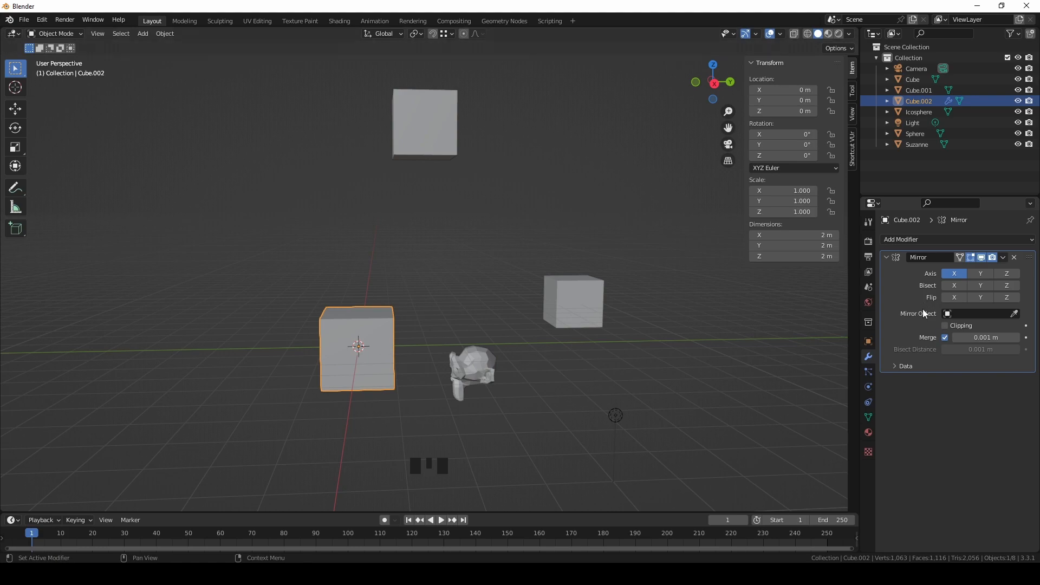
pyautogui.doubleClick(354, 357)
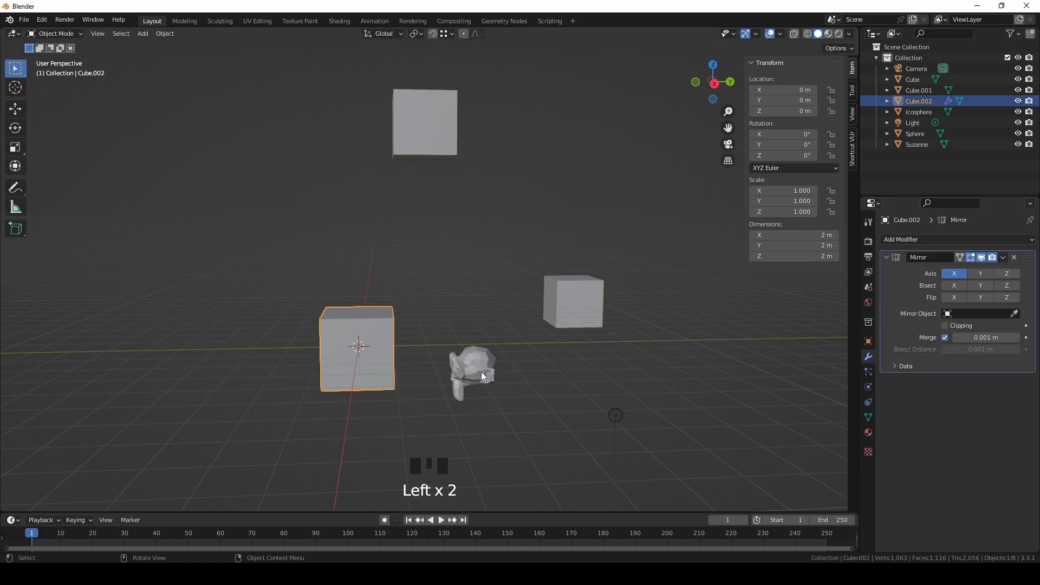
pyautogui.click(1015, 314)
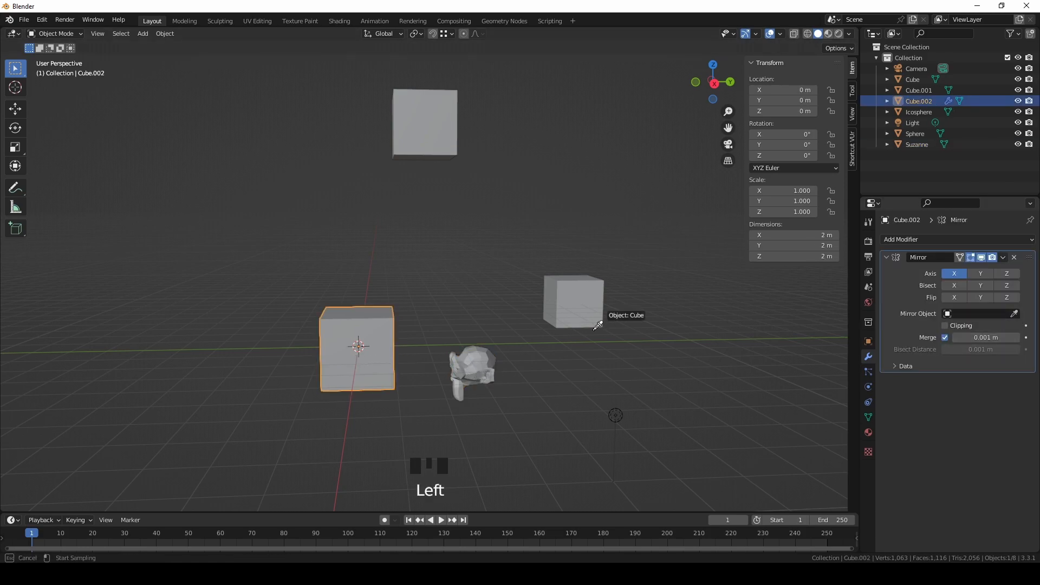
pyautogui.click(483, 358)
pyautogui.moveTo(474, 357); pyautogui.dragTo(315, 307, button='middle')
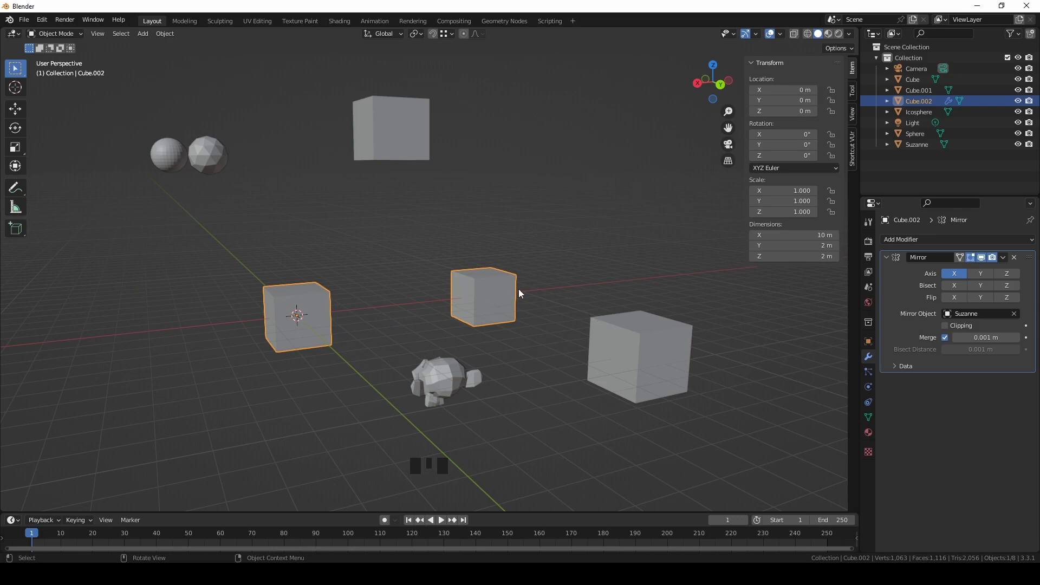
# Step: Select the Suzanne monkey and move it about 2.79 m along X with the Move tool
pyautogui.click(465, 377)
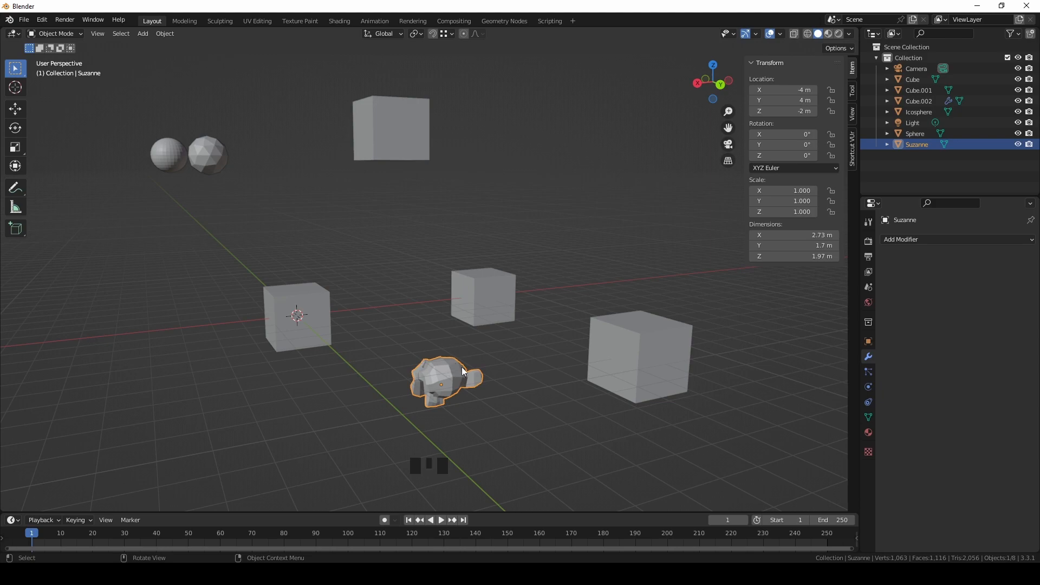
pyautogui.click(16, 109)
pyautogui.click(410, 392)
pyautogui.moveTo(411, 391); pyautogui.dragTo(333, 391)
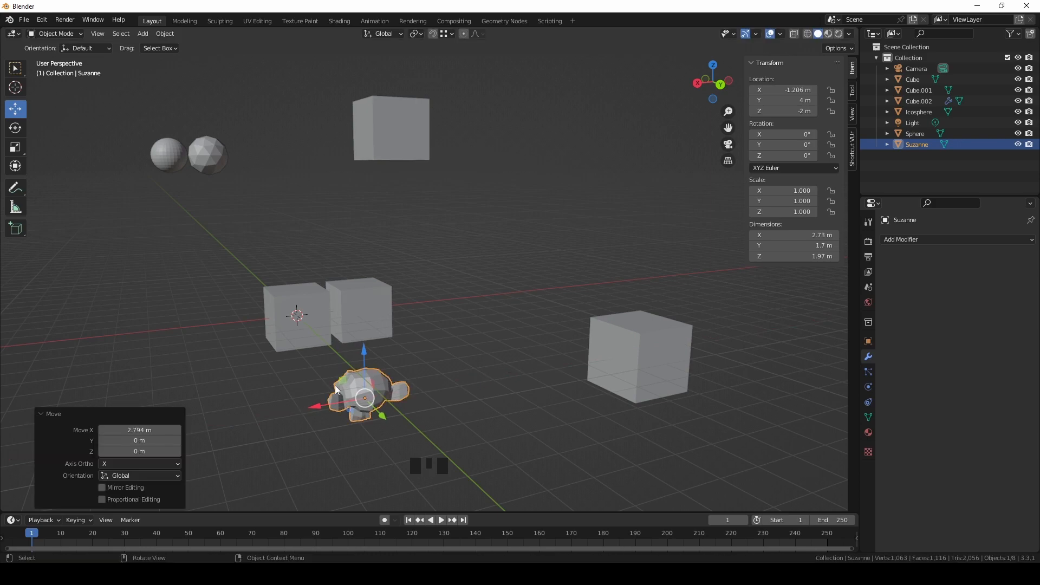
# Step: Select the mirrored cube at the origin and enter Edit Mode
pyautogui.click(320, 317)
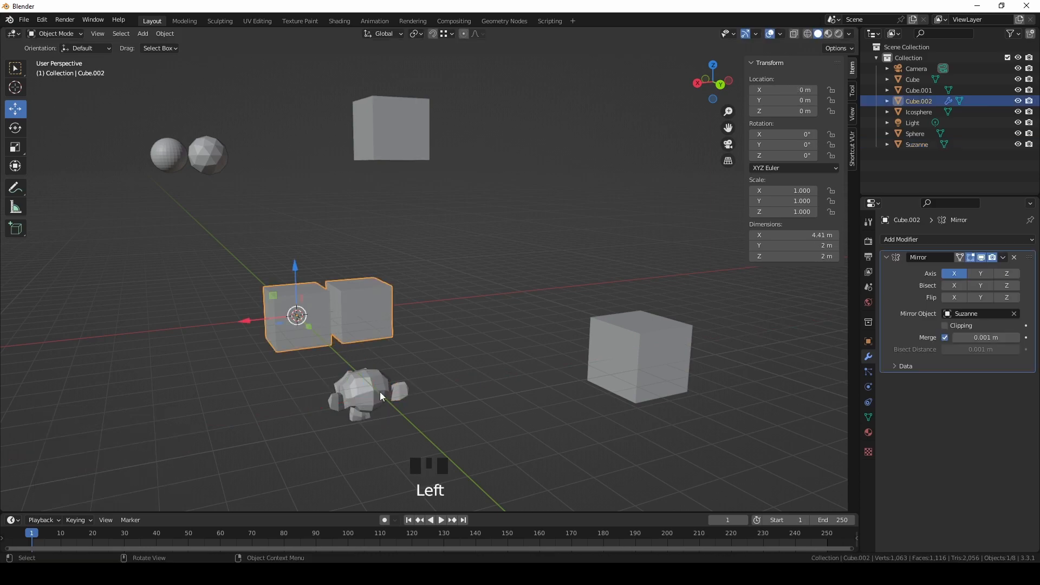
pyautogui.moveTo(360, 409); pyautogui.dragTo(486, 328, button='middle')
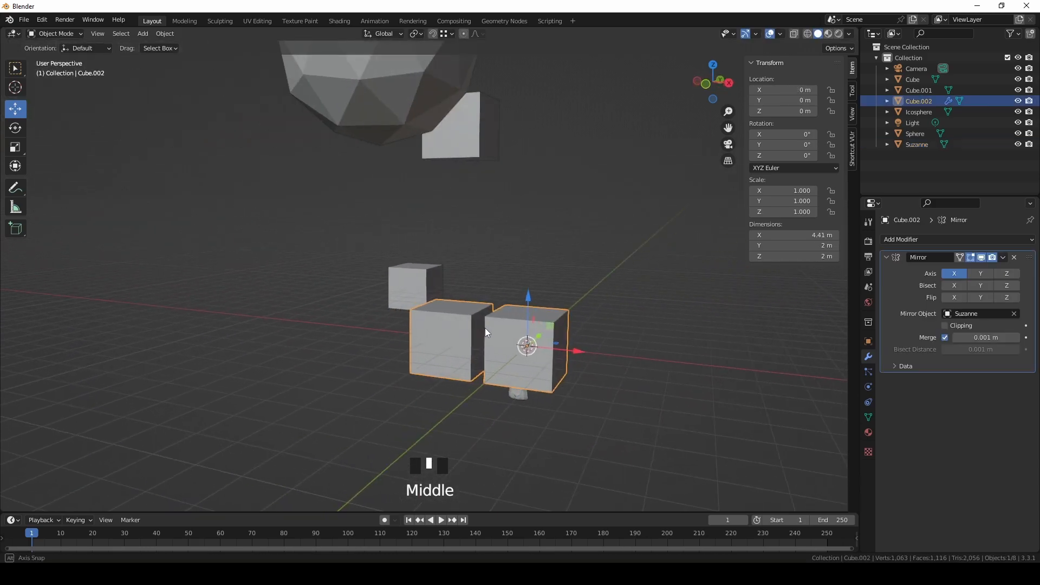
pyautogui.click(64, 39)
pyautogui.click(62, 51)
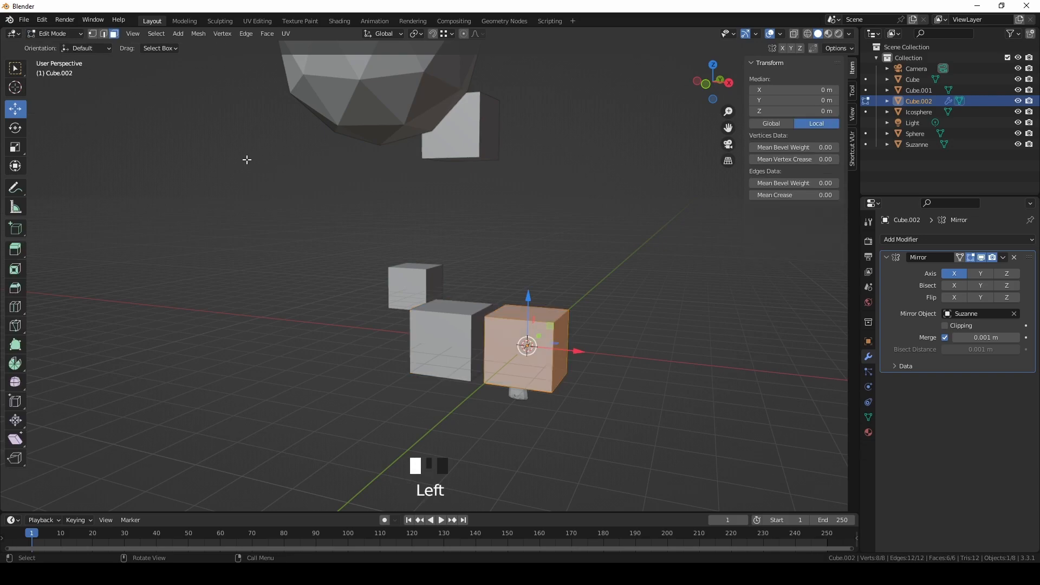
# Step: Extrude the cube's top face upward and the new block's outer side face away from the mirrored copy
pyautogui.keyDown('shift'); pyautogui.moveTo(663, 371); pyautogui.dragTo(517, 368, button='middle'); pyautogui.keyUp('shift')
pyautogui.click(367, 319)
pyautogui.press('e')
pyautogui.click(375, 286)
pyautogui.click(415, 297)
pyautogui.press('e')
pyautogui.click(494, 306)
# Step: Extrude the top face of the outer block upward twice to form a column
pyautogui.click(450, 287)
pyautogui.press('e')
pyautogui.click(456, 218)
pyautogui.moveTo(459, 275); pyautogui.dragTo(486, 239, button='middle')
pyautogui.press('e')
pyautogui.click(449, 266)
# Step: Extrude the column's uppermost inner face about 2.02 m toward the mirrored copy and return to Object Mode
pyautogui.click(503, 214)
pyautogui.press('e')
pyautogui.click(436, 263)
pyautogui.moveTo(480, 342); pyautogui.dragTo(70, 37, button='middle')
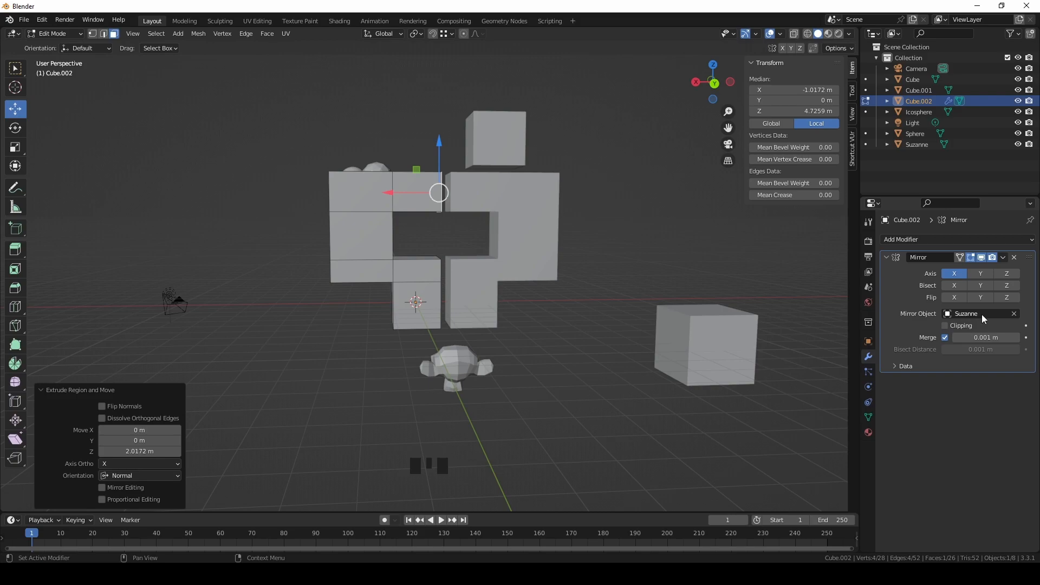
pyautogui.click(59, 47)
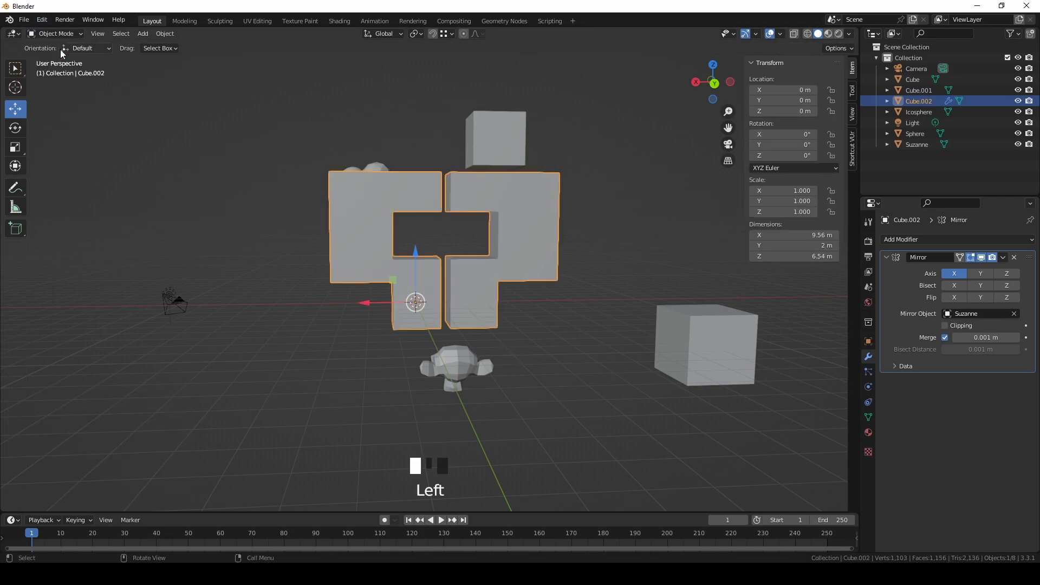
# Step: Select Suzanne and move it about 0.7 m along X to shift the mirror plane
pyautogui.click(467, 356)
pyautogui.moveTo(424, 369); pyautogui.dragTo(404, 373)
pyautogui.moveTo(425, 308); pyautogui.dragTo(593, 309, button='middle')
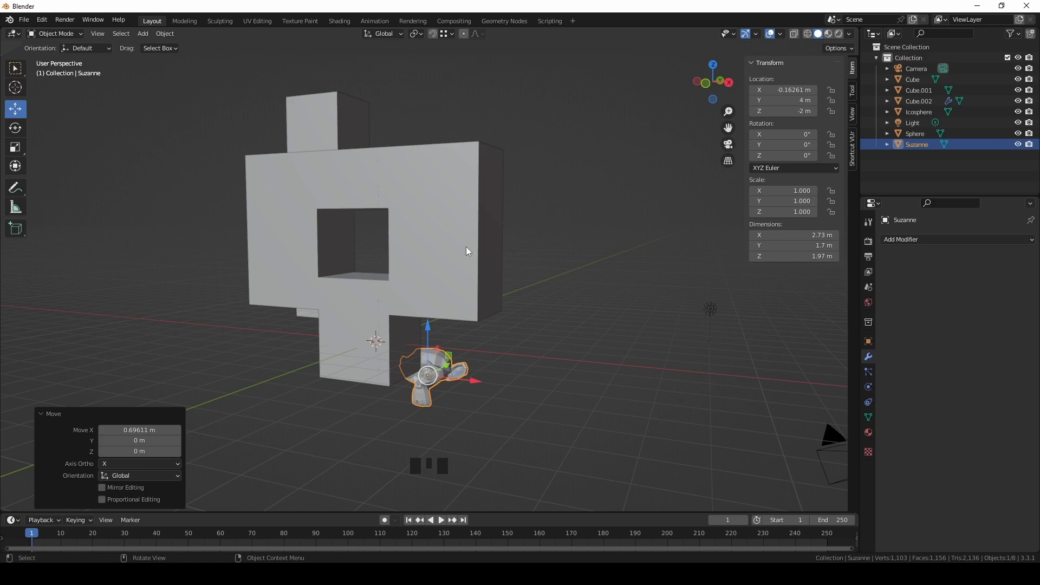
# Step: Select the mirrored block object and clear the mirror object of its Mirror modifier
pyautogui.click(467, 248)
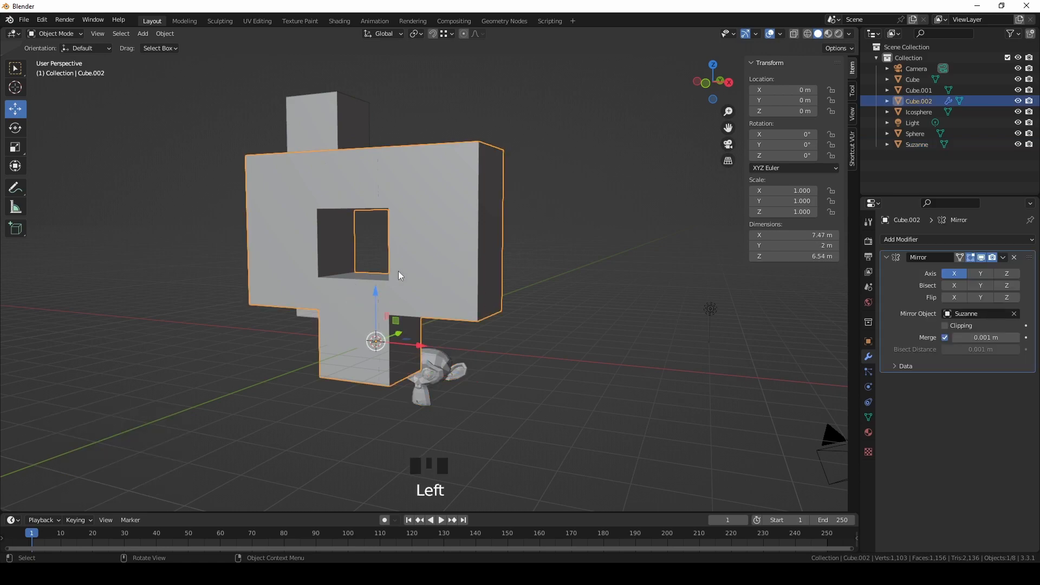
pyautogui.moveTo(443, 311); pyautogui.dragTo(504, 304, button='middle')
pyautogui.click(1014, 314)
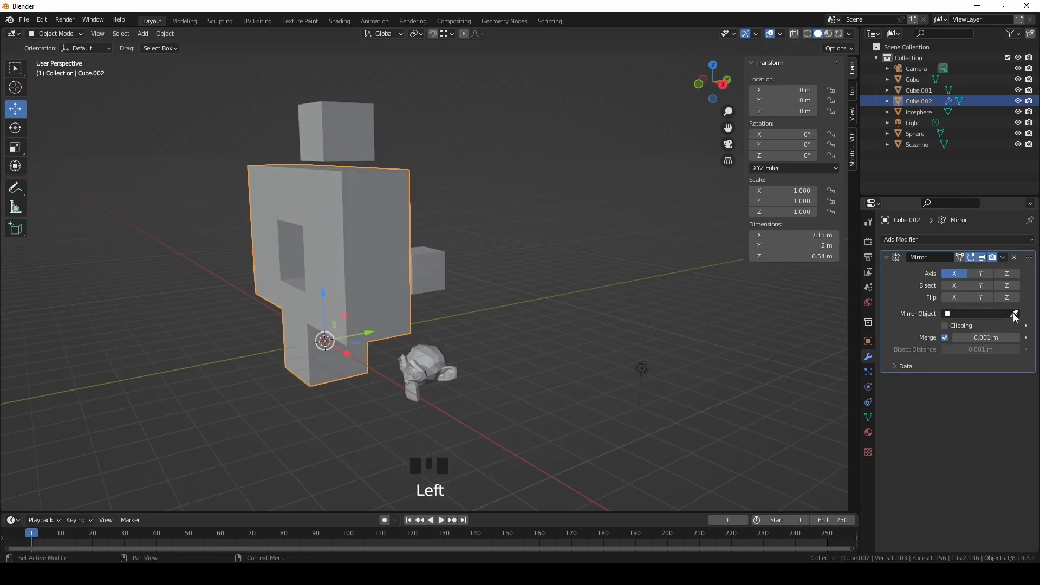
pyautogui.moveTo(325, 347); pyautogui.dragTo(368, 345, button='middle')
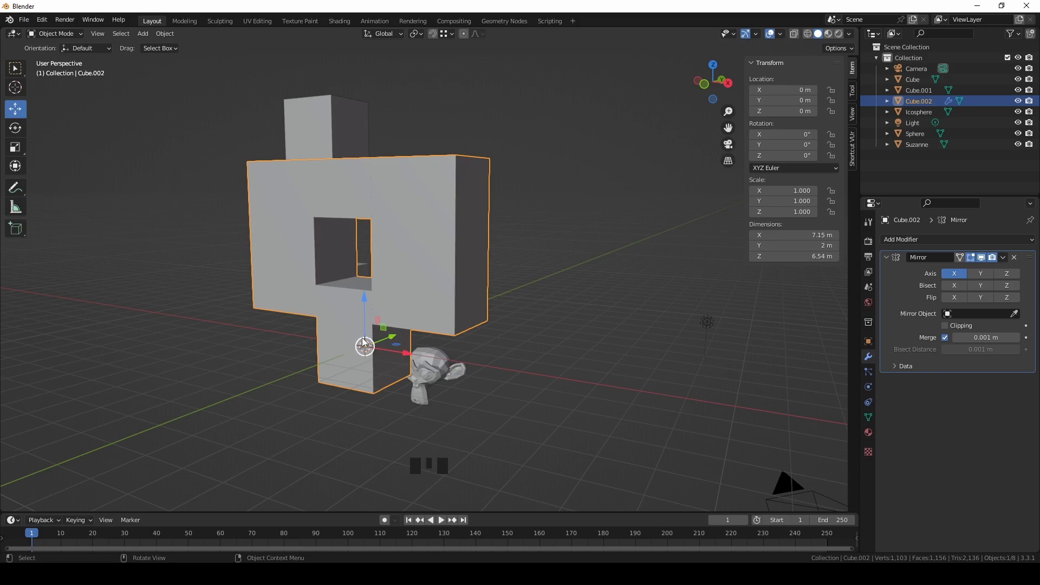
# Step: Pick Suzanne as the mirror object and move Suzanne about -0.92 m along X
pyautogui.click(1015, 314)
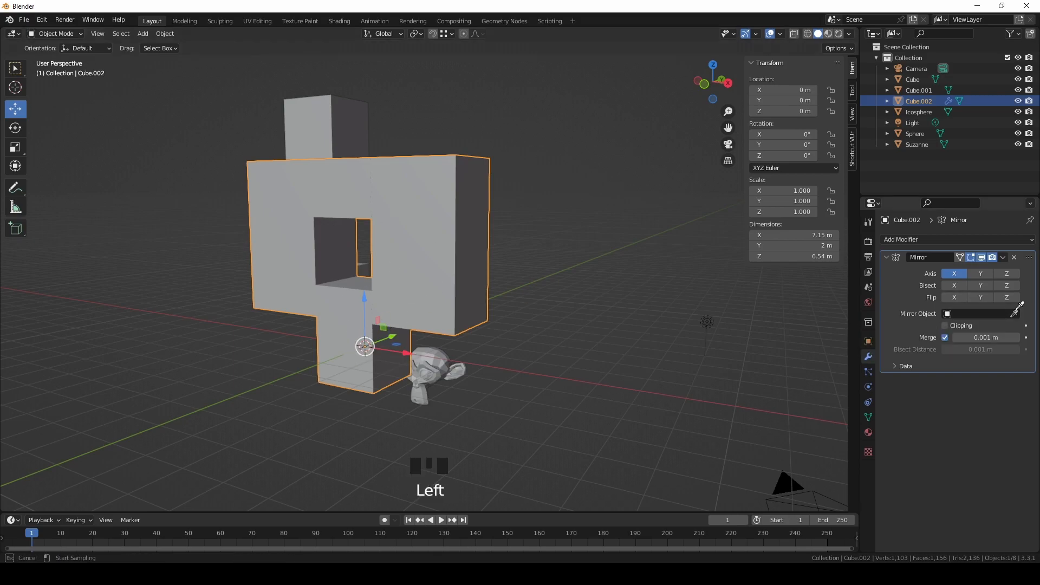
pyautogui.click(439, 371)
pyautogui.click(426, 363)
pyautogui.moveTo(444, 373)
pyautogui.mouseDown()
pyautogui.moveTo(434, 370)
pyautogui.moveTo(453, 376)
pyautogui.mouseUp()
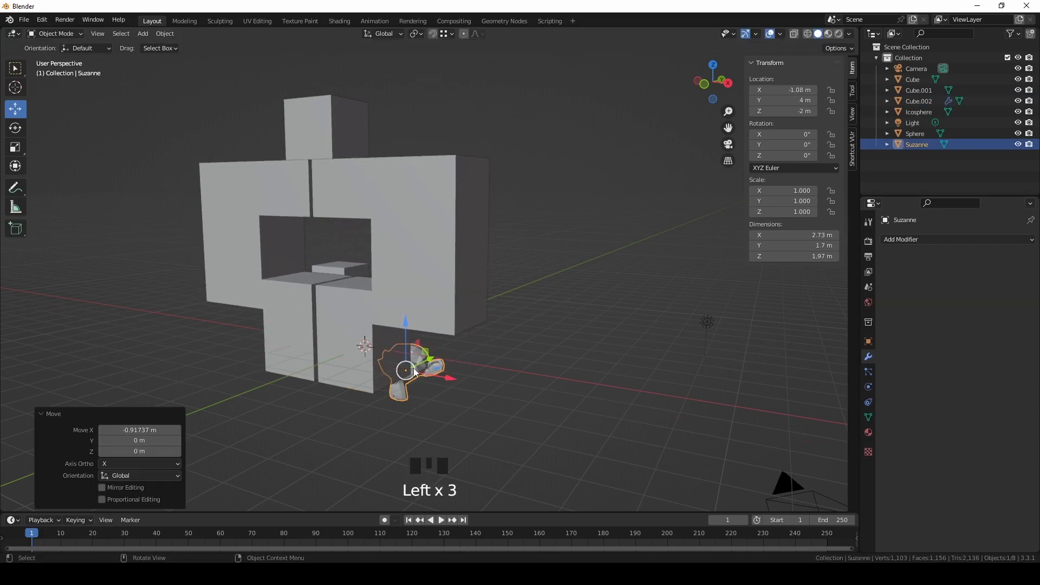
# Step: Select the mirrored block object and apply its Mirror modifier
pyautogui.click(430, 296)
pyautogui.scroll(-1, 434, 292)
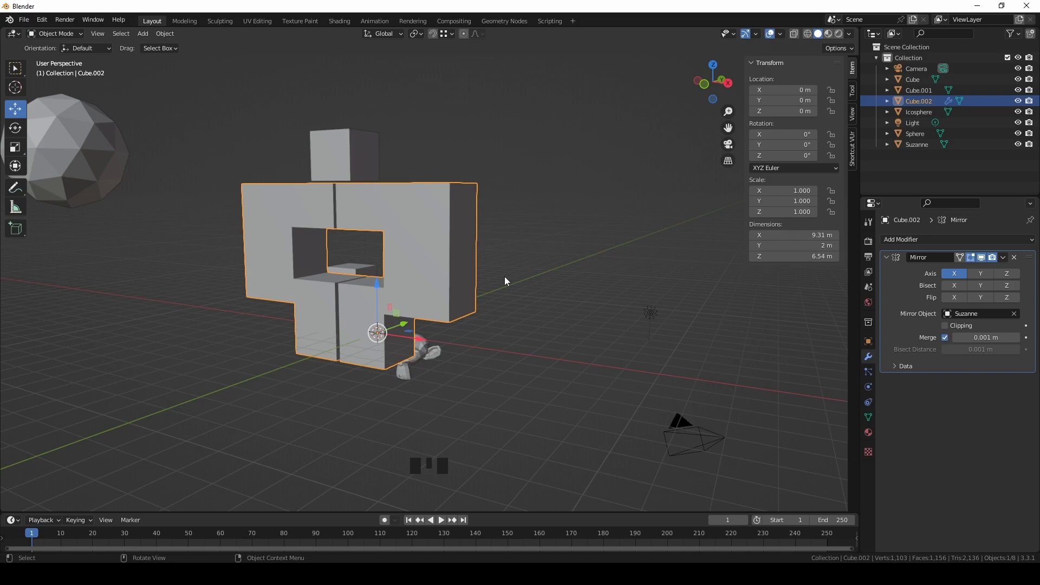
pyautogui.click(1004, 258)
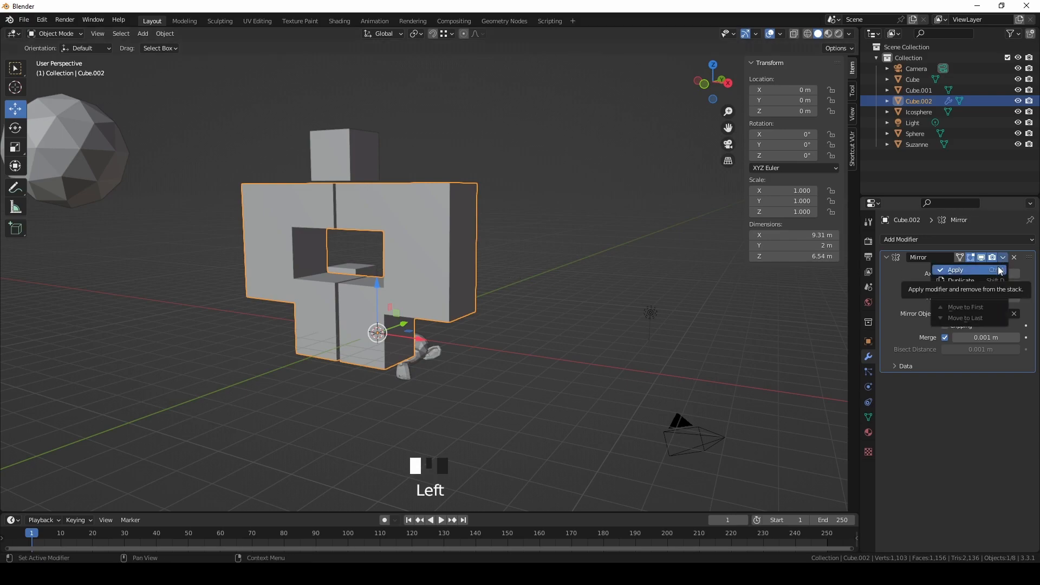
pyautogui.click(999, 269)
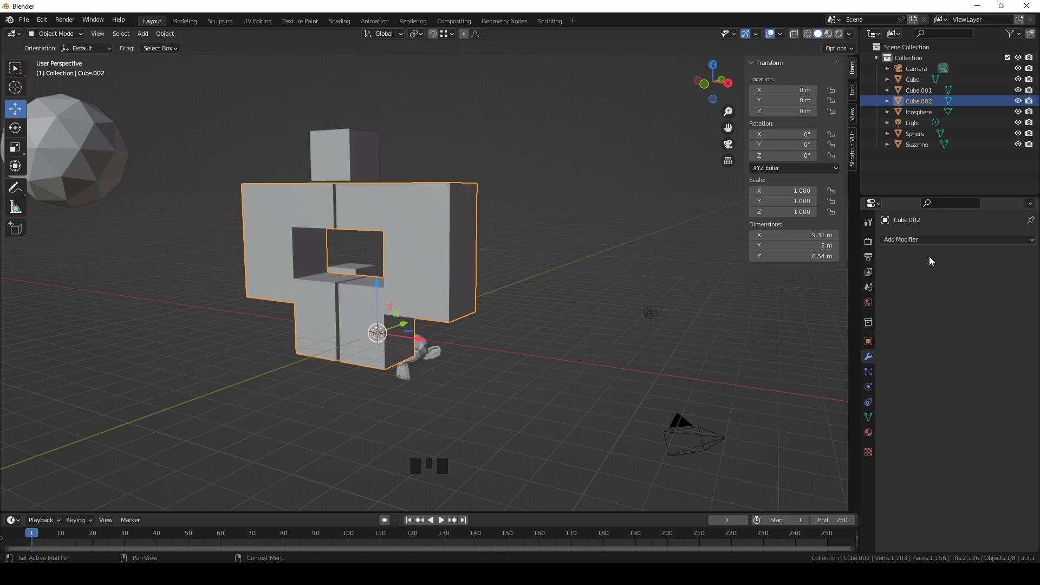
# Step: Set the block object's origin to its geometry
pyautogui.rightClick(424, 258)
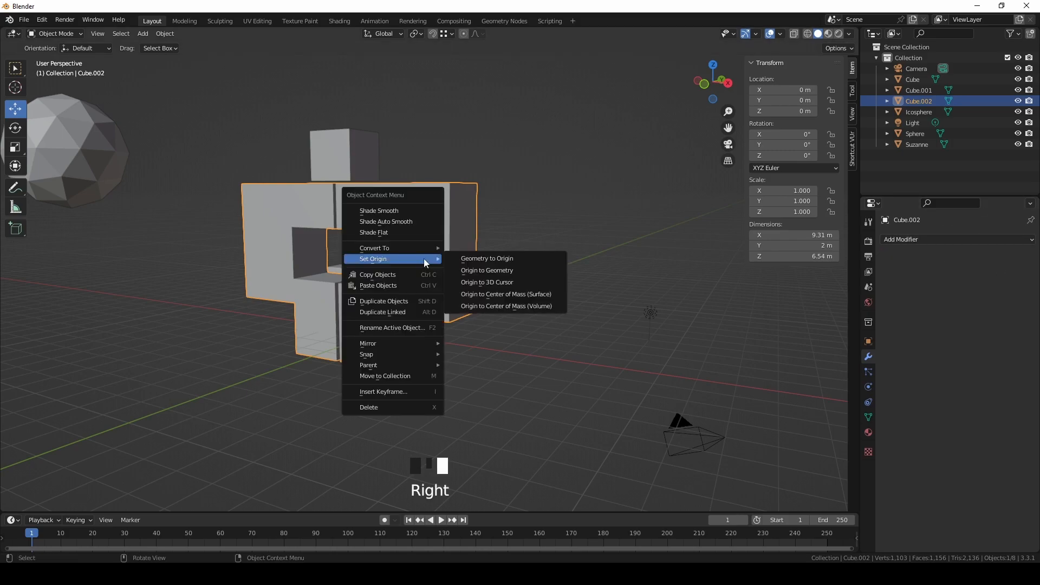
pyautogui.click(511, 273)
pyautogui.moveTo(511, 273); pyautogui.dragTo(420, 242, button='middle')
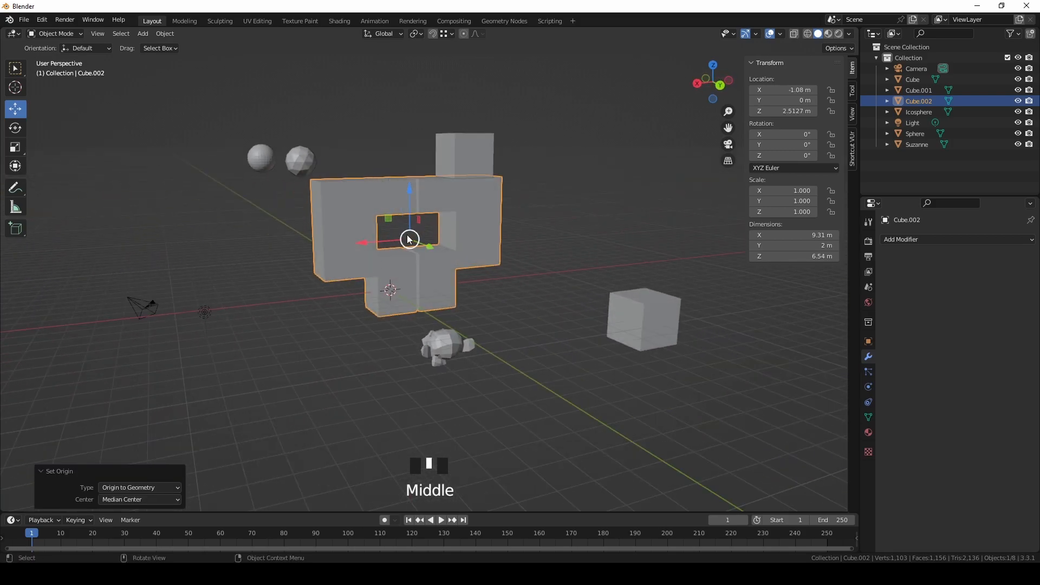
# Step: Move the block object about -11.7 m along X and 3.6 m along Y, and deselect it
pyautogui.moveTo(396, 239); pyautogui.dragTo(580, 224)
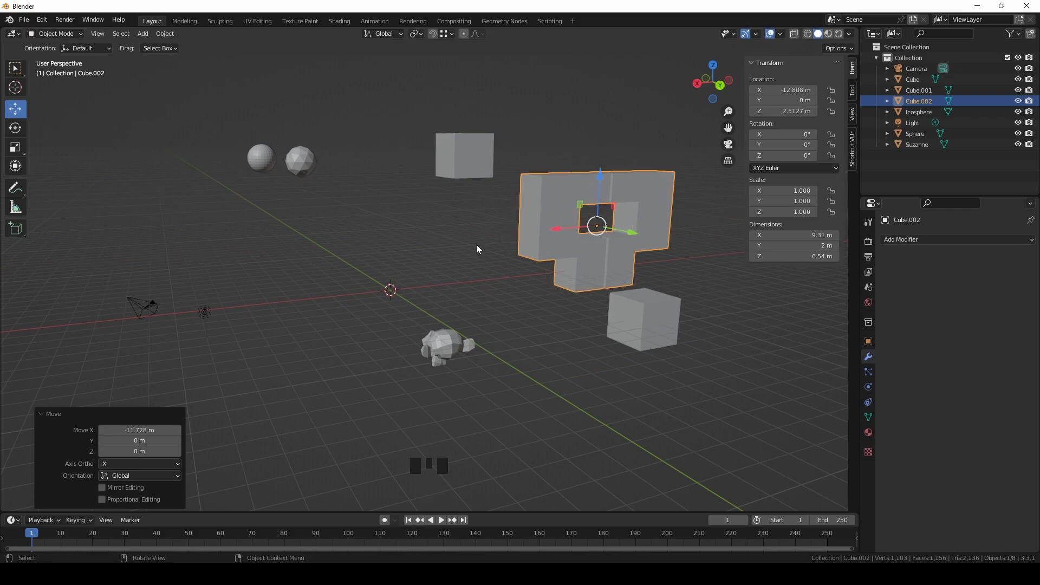
pyautogui.moveTo(537, 247); pyautogui.dragTo(466, 228, button='middle')
pyautogui.moveTo(418, 200); pyautogui.dragTo(464, 203)
pyautogui.click(443, 287)
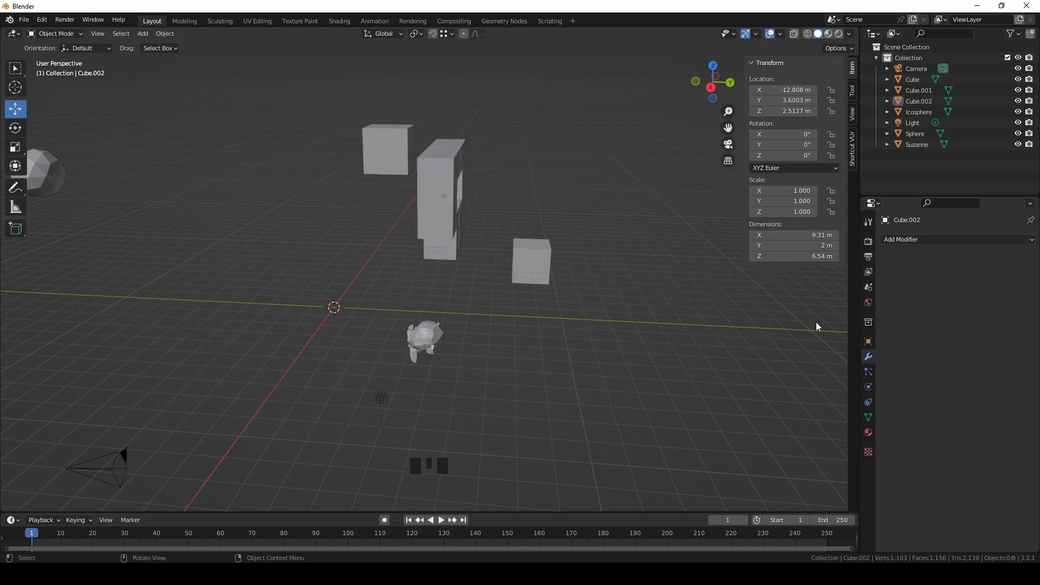
# Step: Add a cube at the world origin and give it an Array modifier
pyautogui.hotkey('shift', 'a')
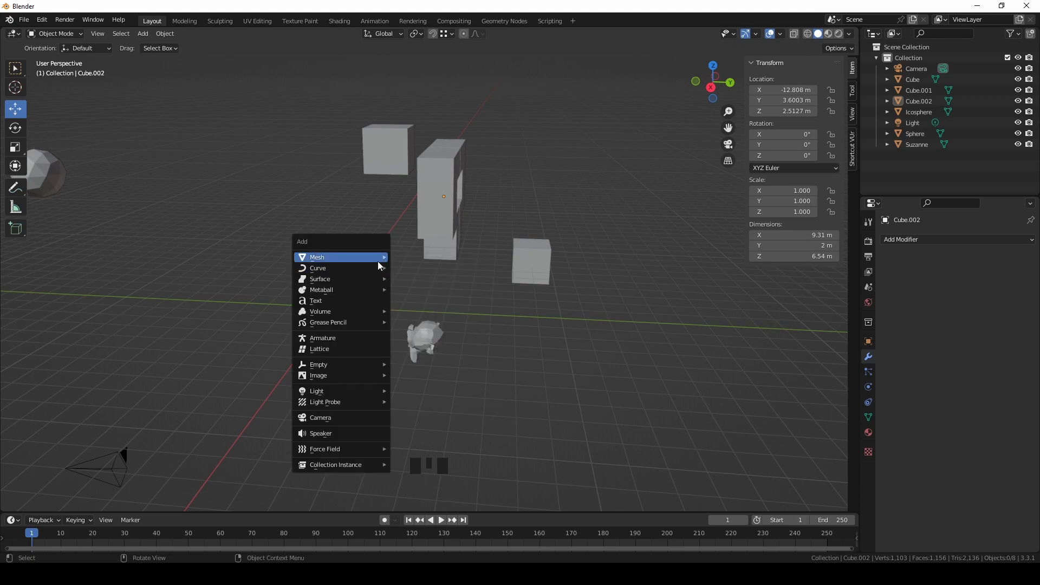
pyautogui.moveTo(377, 259)
pyautogui.click(415, 271)
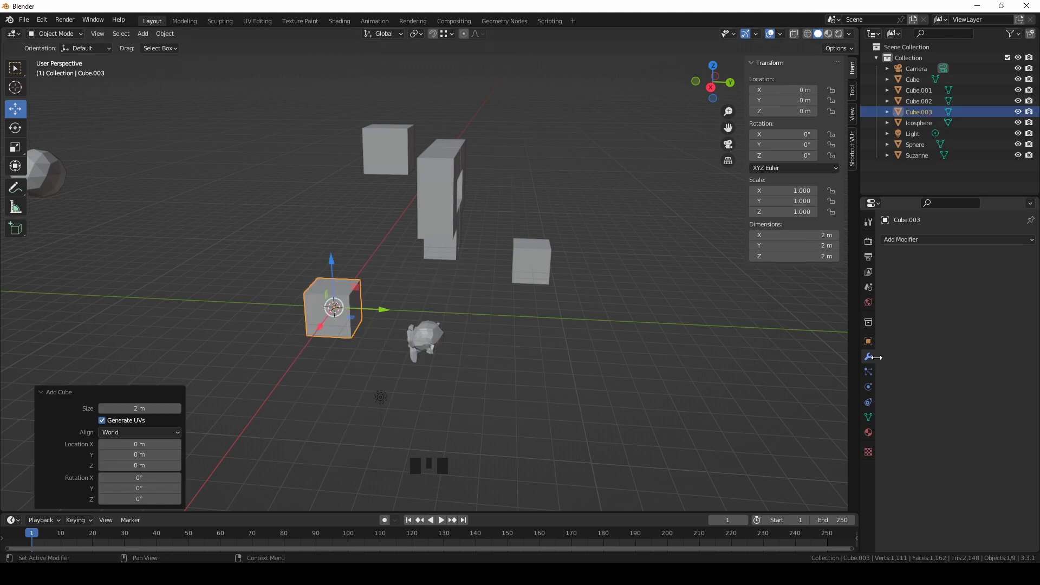
pyautogui.click(915, 239)
pyautogui.click(839, 270)
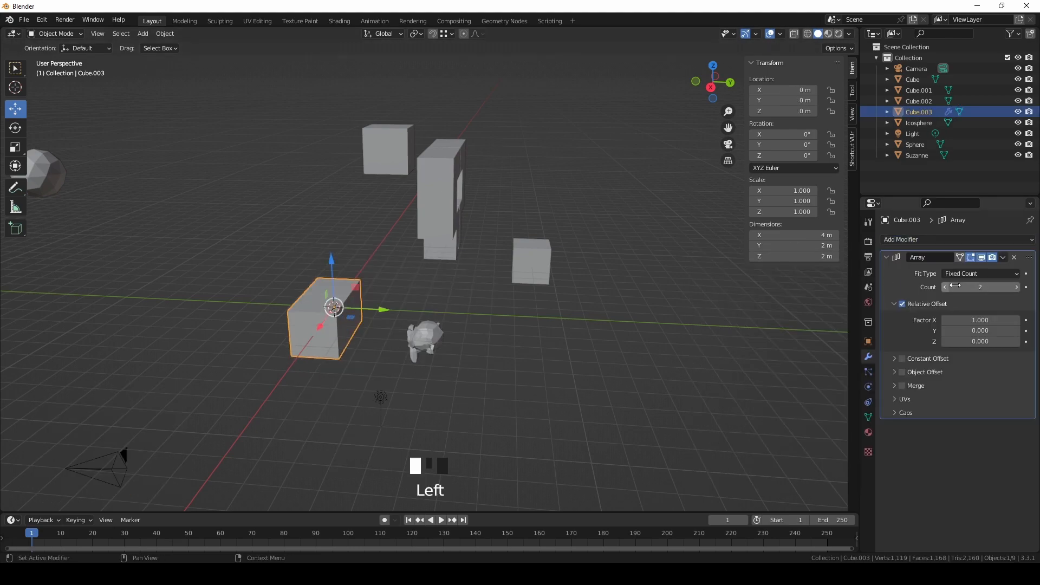
# Step: Raise the Array modifier's count to 11 to form a long bar along X
pyautogui.click(1016, 288)
pyautogui.click(1017, 288)
pyautogui.click(1017, 288)
pyautogui.click(1017, 288)
pyautogui.click(1016, 288)
pyautogui.click(1017, 288)
pyautogui.click(1016, 287)
pyautogui.click(1017, 287)
pyautogui.scroll(-3, 493, 307)
pyautogui.moveTo(493, 307); pyautogui.dragTo(575, 304, button='middle')
pyautogui.click(1016, 288)
# Step: Collapse the Array modifier's settings and add a Simple Deform modifier set to Bend
pyautogui.keyDown('shift'); pyautogui.moveTo(692, 311); pyautogui.dragTo(626, 310, button='middle'); pyautogui.keyUp('shift')
pyautogui.click(897, 259)
pyautogui.click(900, 242)
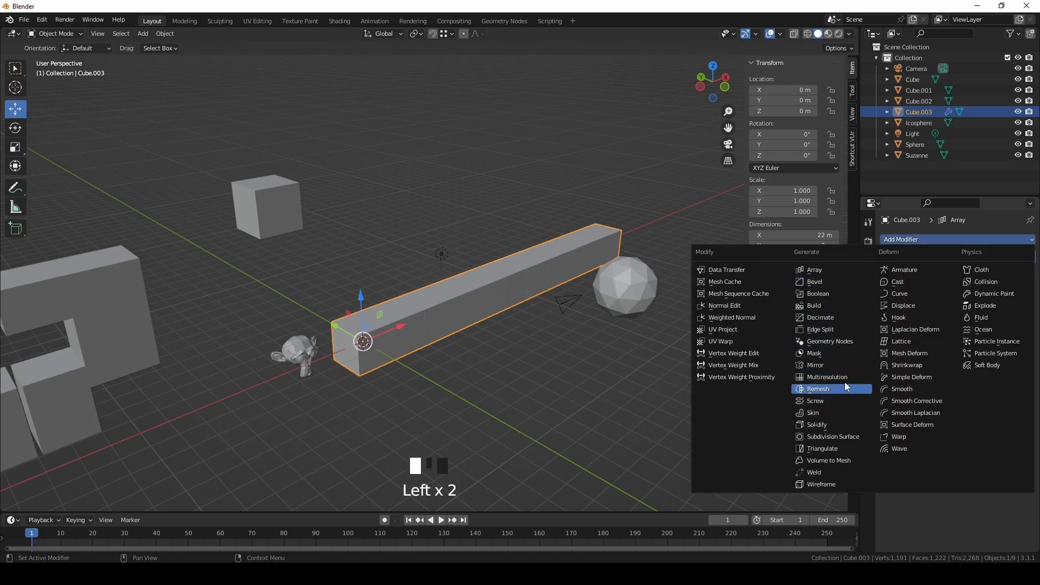
pyautogui.click(912, 377)
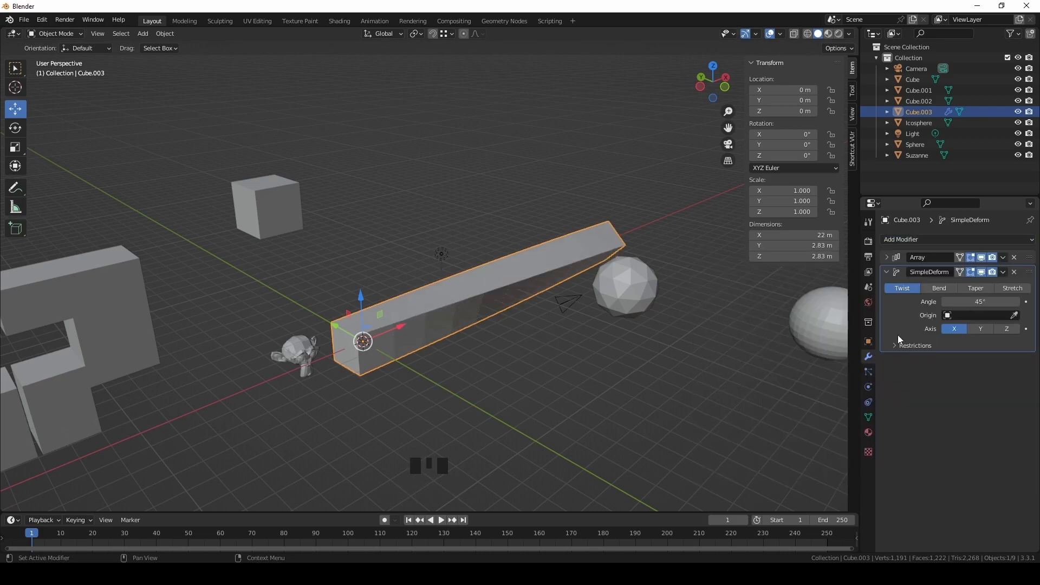
pyautogui.click(938, 289)
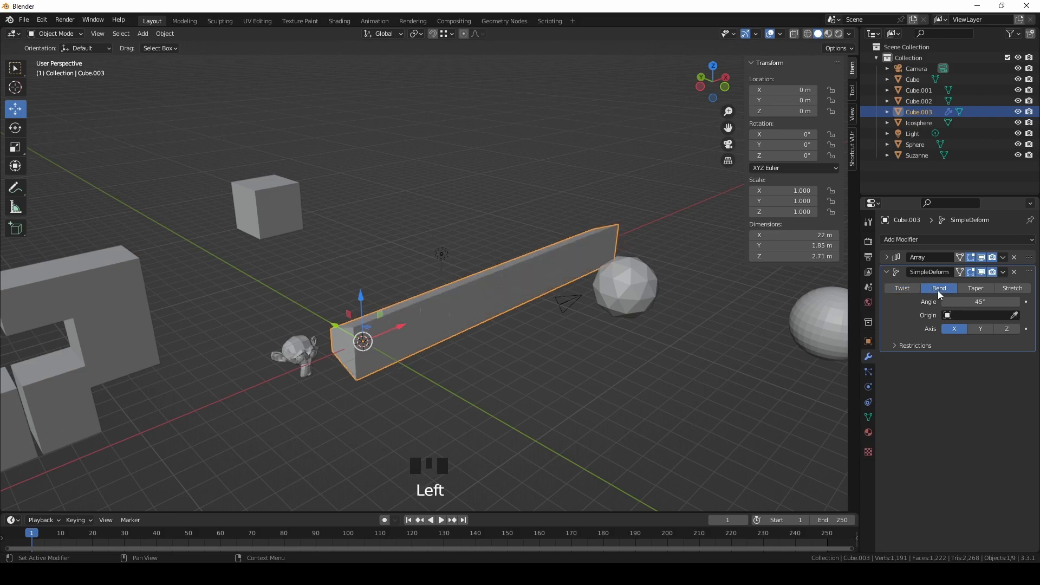
# Step: Set the Simple Deform origin to Suzanne and its bend axis to Z
pyautogui.click(1014, 316)
pyautogui.click(297, 351)
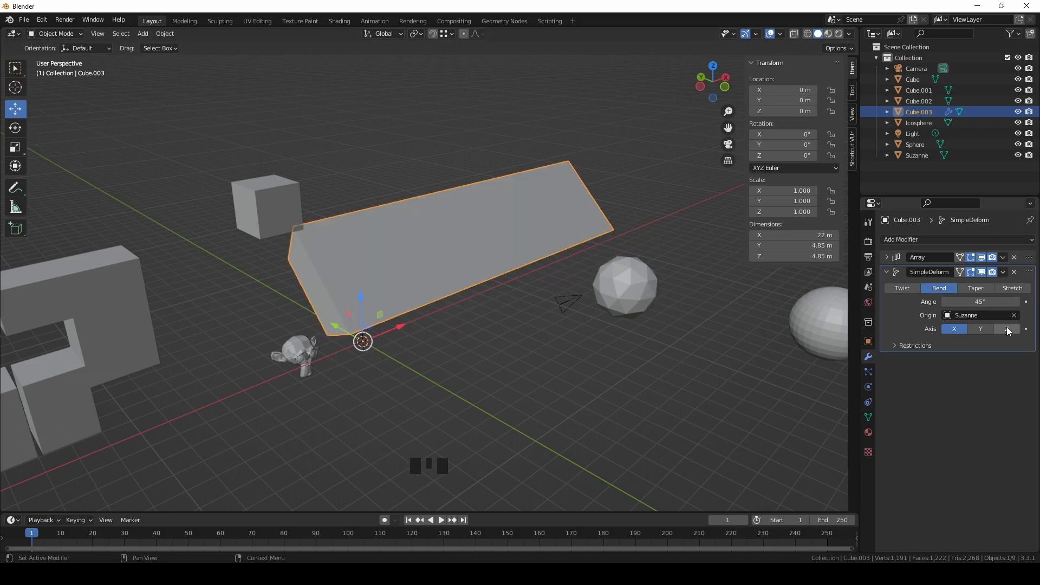
pyautogui.click(1007, 328)
# Step: Select Suzanne and move it along the bar's length to shift the centre of the bend
pyautogui.click(295, 350)
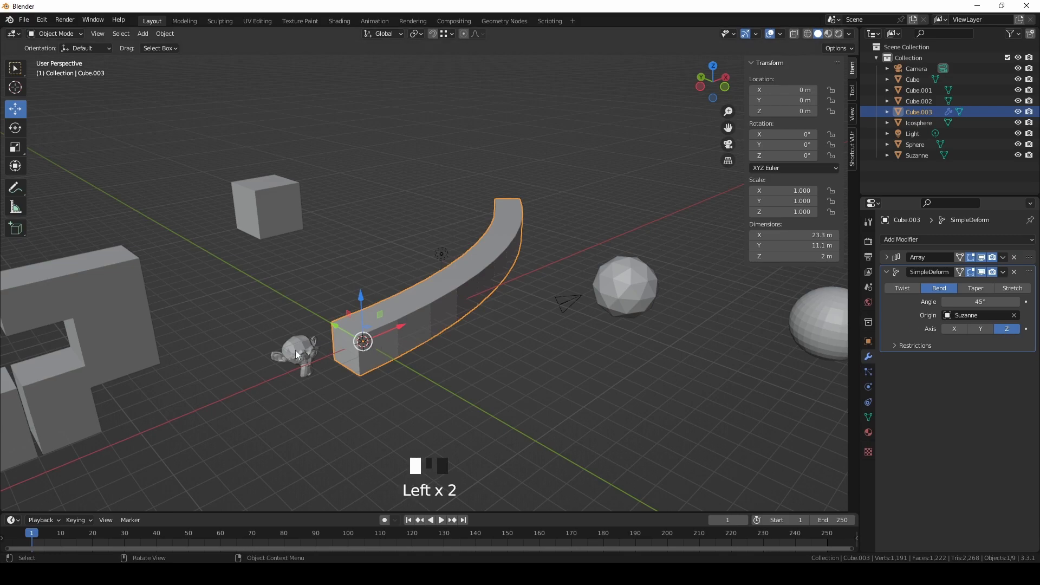
pyautogui.moveTo(300, 346); pyautogui.dragTo(449, 300)
pyautogui.moveTo(391, 293)
pyautogui.mouseDown()
pyautogui.moveTo(277, 267)
pyautogui.moveTo(499, 354)
pyautogui.moveTo(379, 297)
pyautogui.mouseUp()
pyautogui.moveTo(380, 297); pyautogui.dragTo(419, 262, button='middle')
# Step: Select the bent bar and set its Simple Deform angle to 180°
pyautogui.click(420, 263)
pyautogui.doubleClick(996, 302)
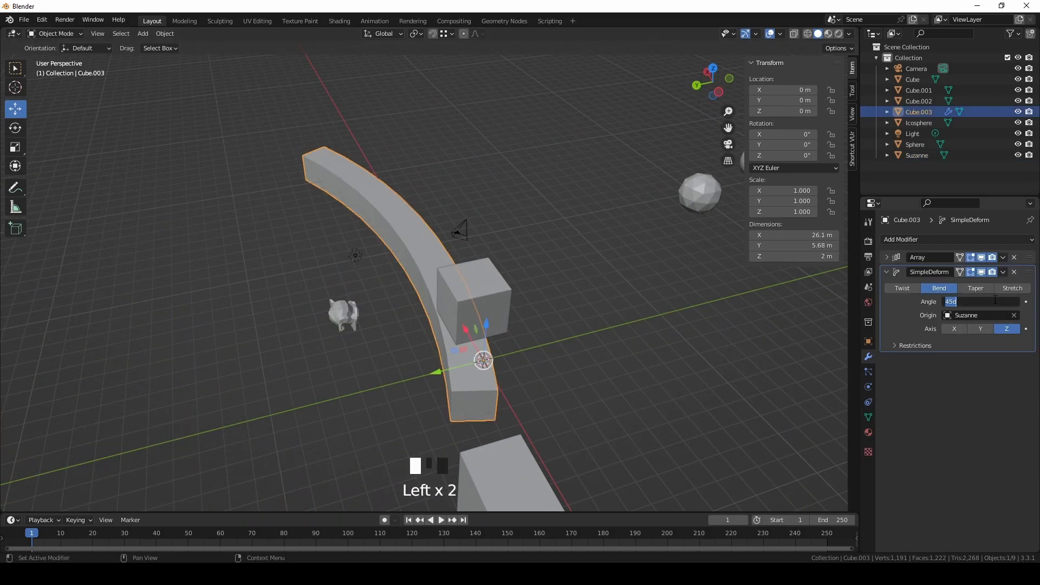
pyautogui.write('180')
pyautogui.press('Return')
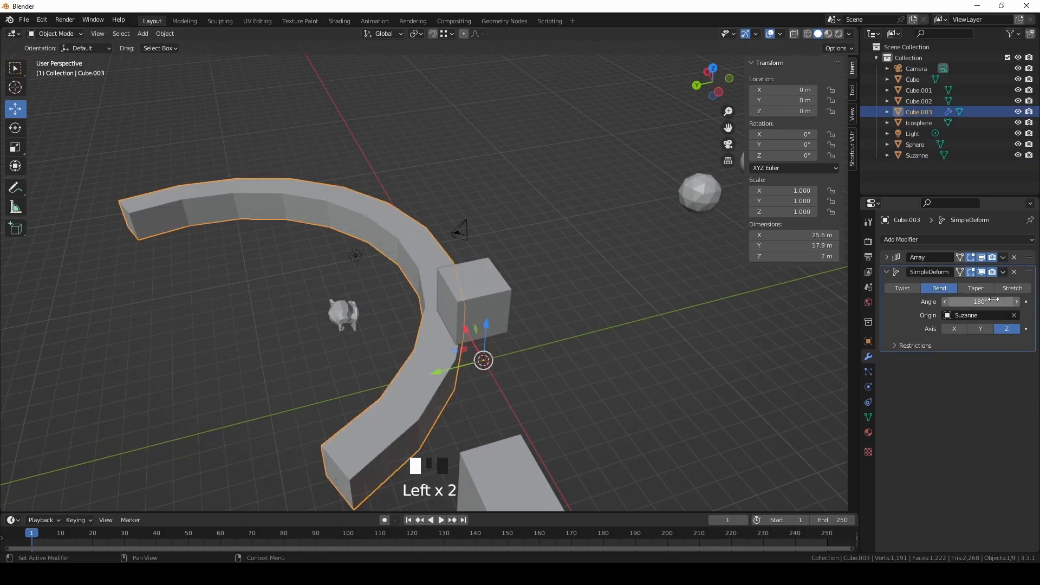
# Step: Select Suzanne and move it to about X 7.48 m, Y 2.97 m, Z 1.29 m inside the arc
pyautogui.click(348, 316)
pyautogui.moveTo(417, 326); pyautogui.dragTo(342, 294, button='middle')
pyautogui.moveTo(342, 295); pyautogui.dragTo(341, 256)
pyautogui.moveTo(342, 257); pyautogui.dragTo(326, 232, button='middle')
pyautogui.moveTo(318, 241); pyautogui.dragTo(367, 256)
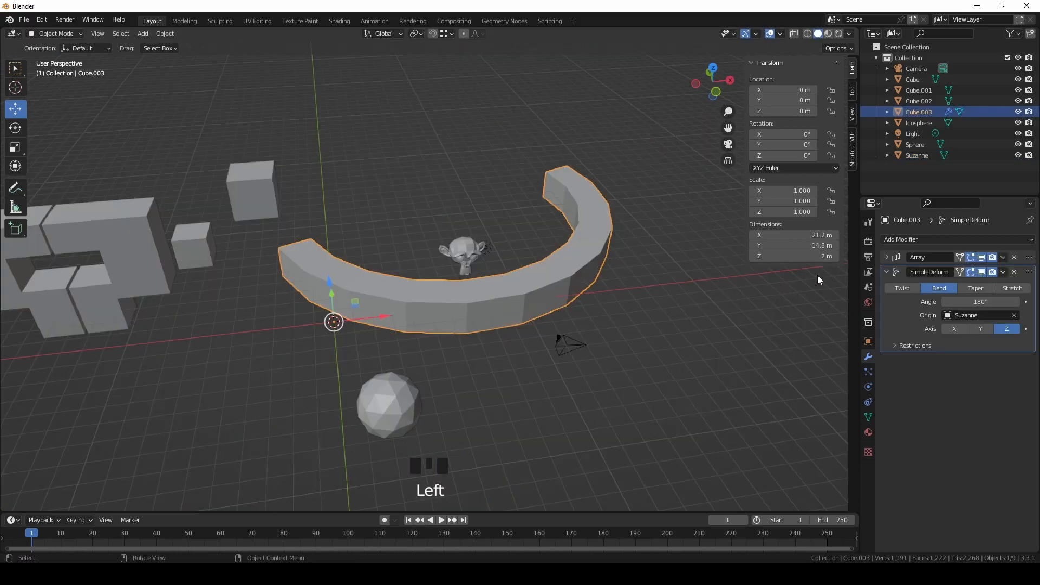
# Step: Apply the bent bar's Array modifier and its Simple Deform modifier
pyautogui.click(1003, 272)
pyautogui.click(1003, 258)
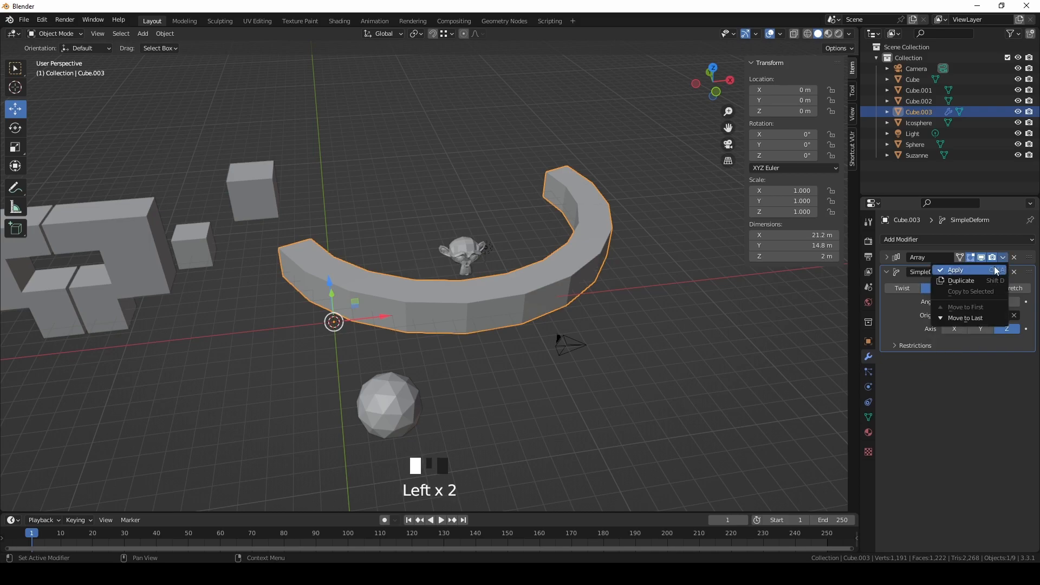
pyautogui.click(994, 266)
pyautogui.click(1004, 258)
pyautogui.click(994, 269)
# Step: Select Suzanne inside the arc, deselect everything and examine the bent bar among the other objects
pyautogui.moveTo(681, 288); pyautogui.dragTo(514, 289, button='middle')
pyautogui.click(484, 293)
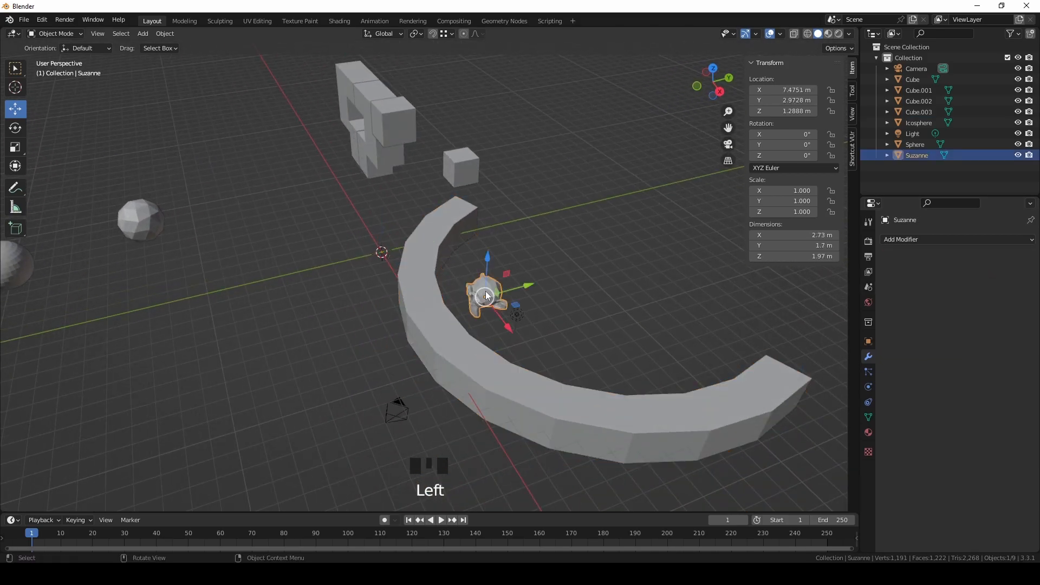
pyautogui.click(582, 279)
pyautogui.scroll(-2, 535, 232)
pyautogui.moveTo(428, 233); pyautogui.dragTo(486, 216, button='middle')
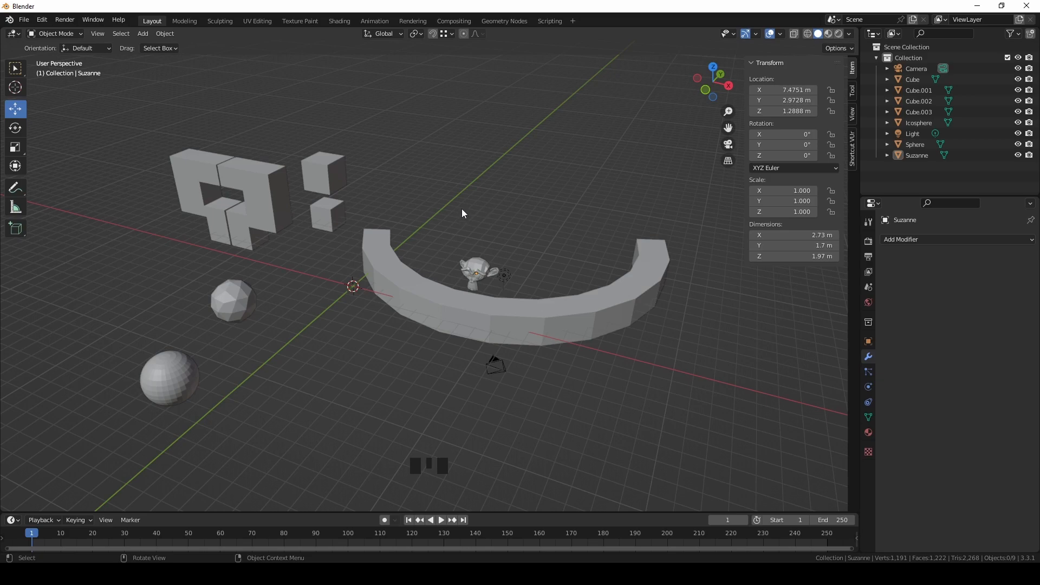
# Step: Try to snap the 3D cursor to the selection
pyautogui.hotkey('shift', 's')
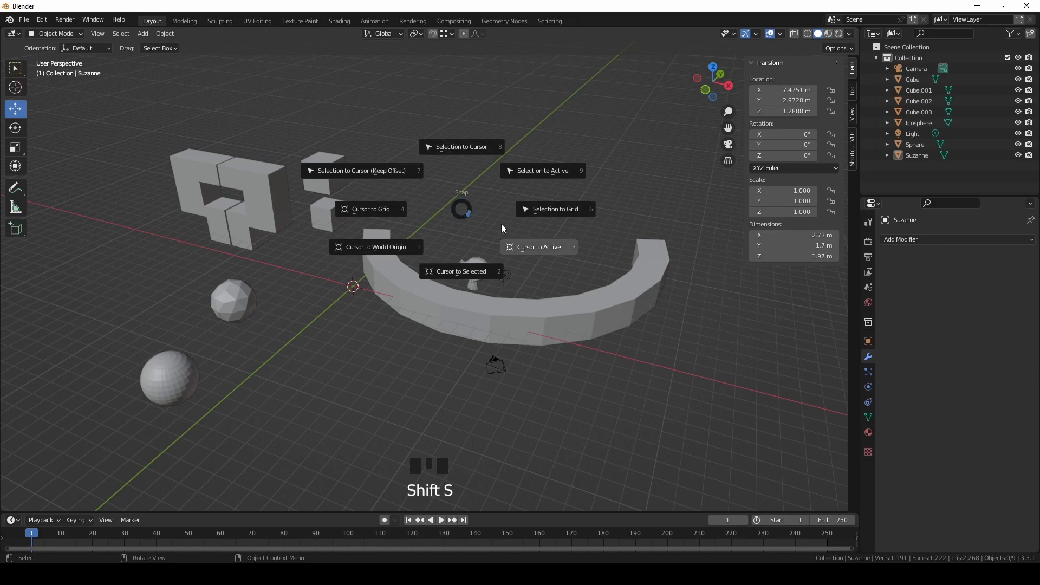
pyautogui.click(460, 276)
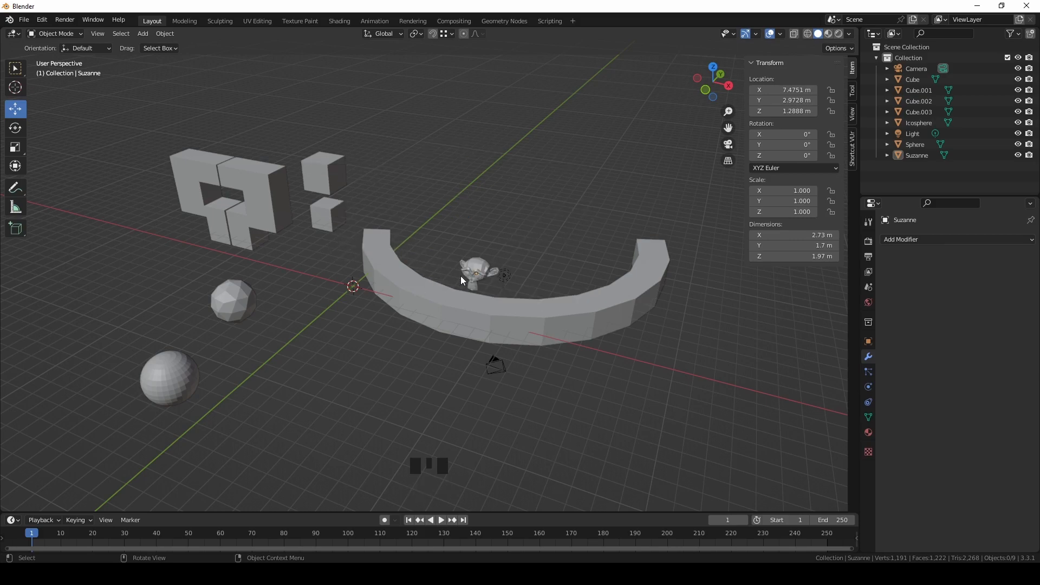